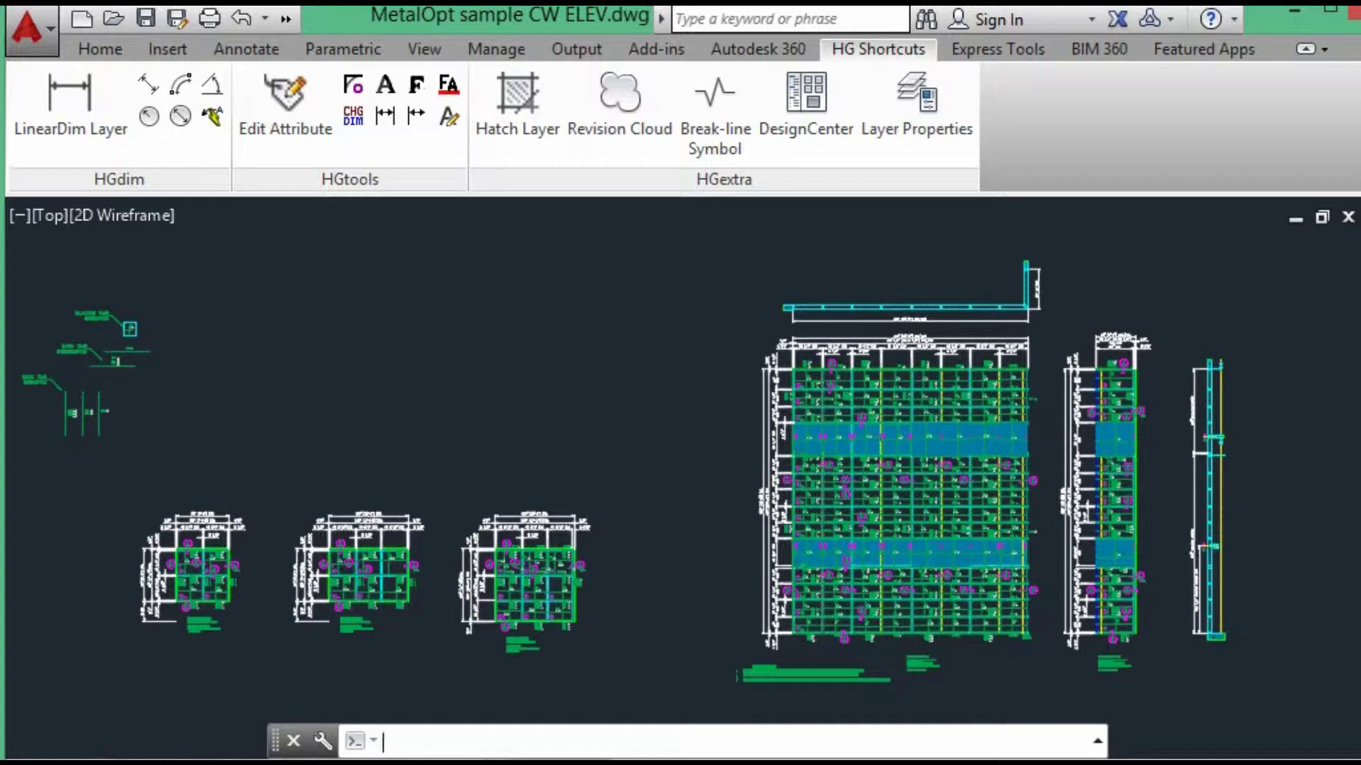
Run NETLOAD and choose CADDtools.dll from the MetalOpt Project folder to load.
{"action": "left_click", "coordinate": [565, 369]}
{"action": "left_click", "coordinate": [541, 408]}
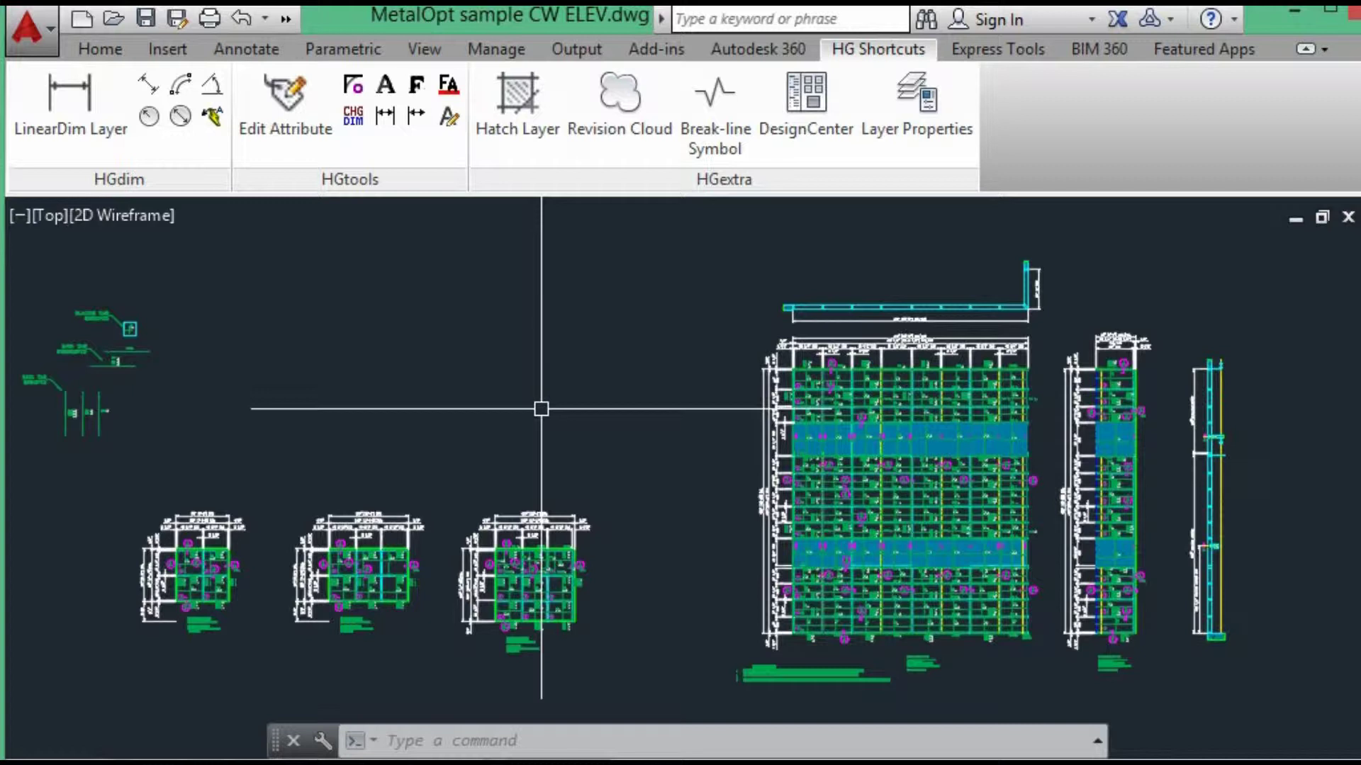
{"action": "type", "text": "NETLO"}
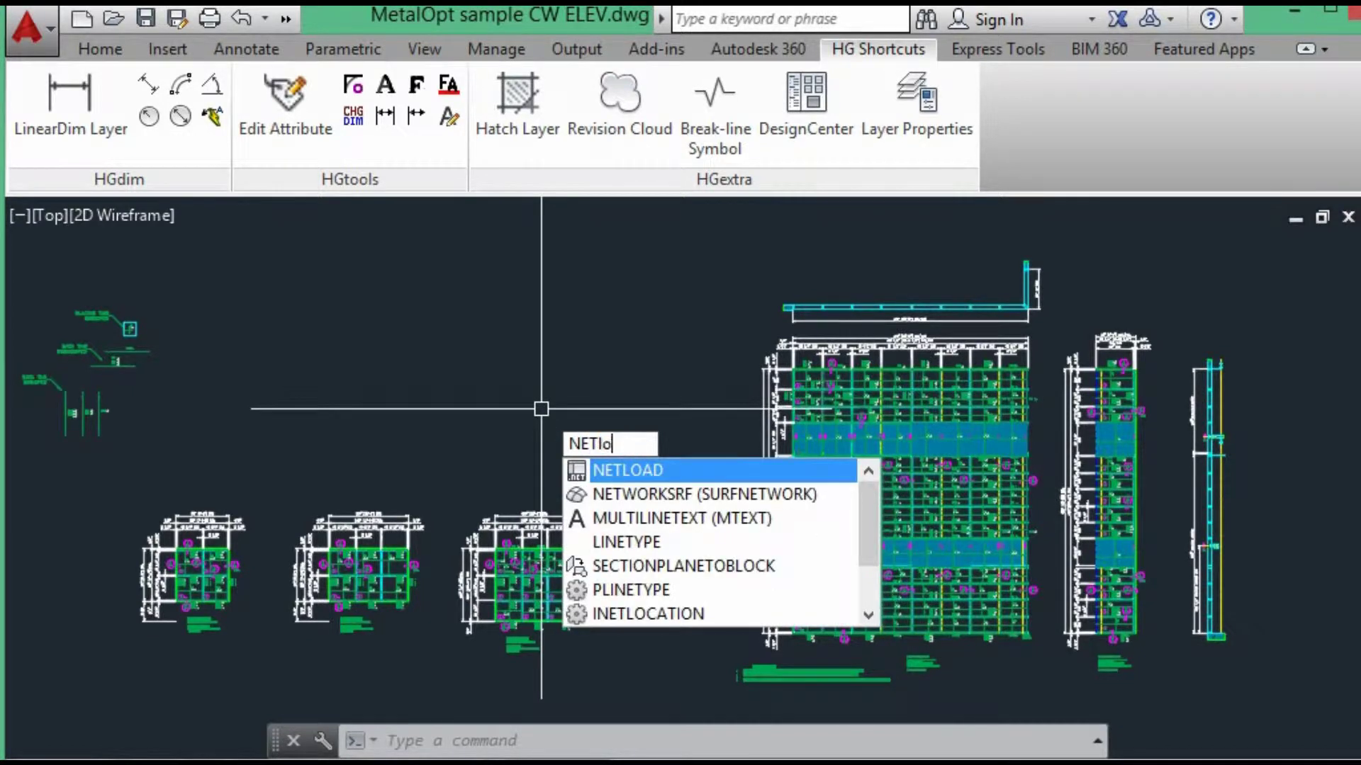
{"action": "type", "text": "A"}
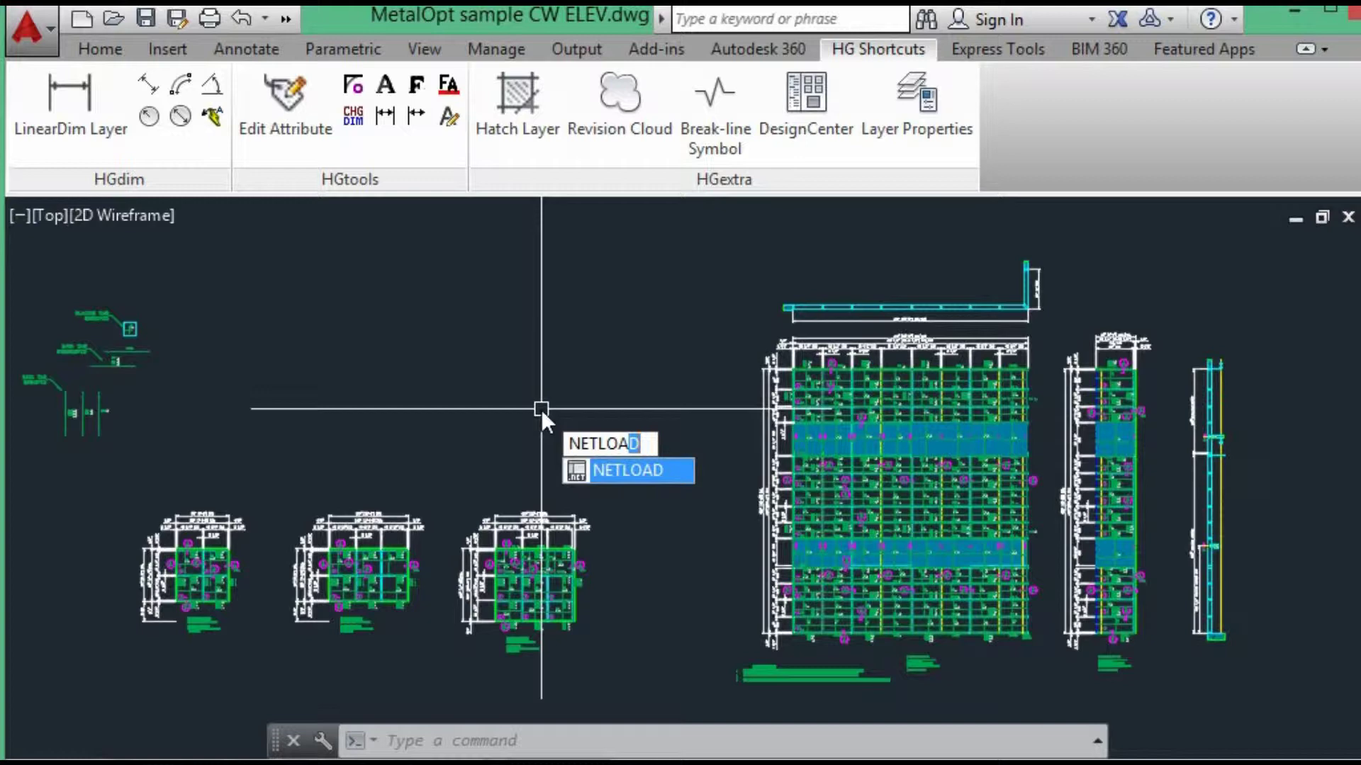
{"action": "type", "text": "D"}
{"action": "key", "text": "Return"}
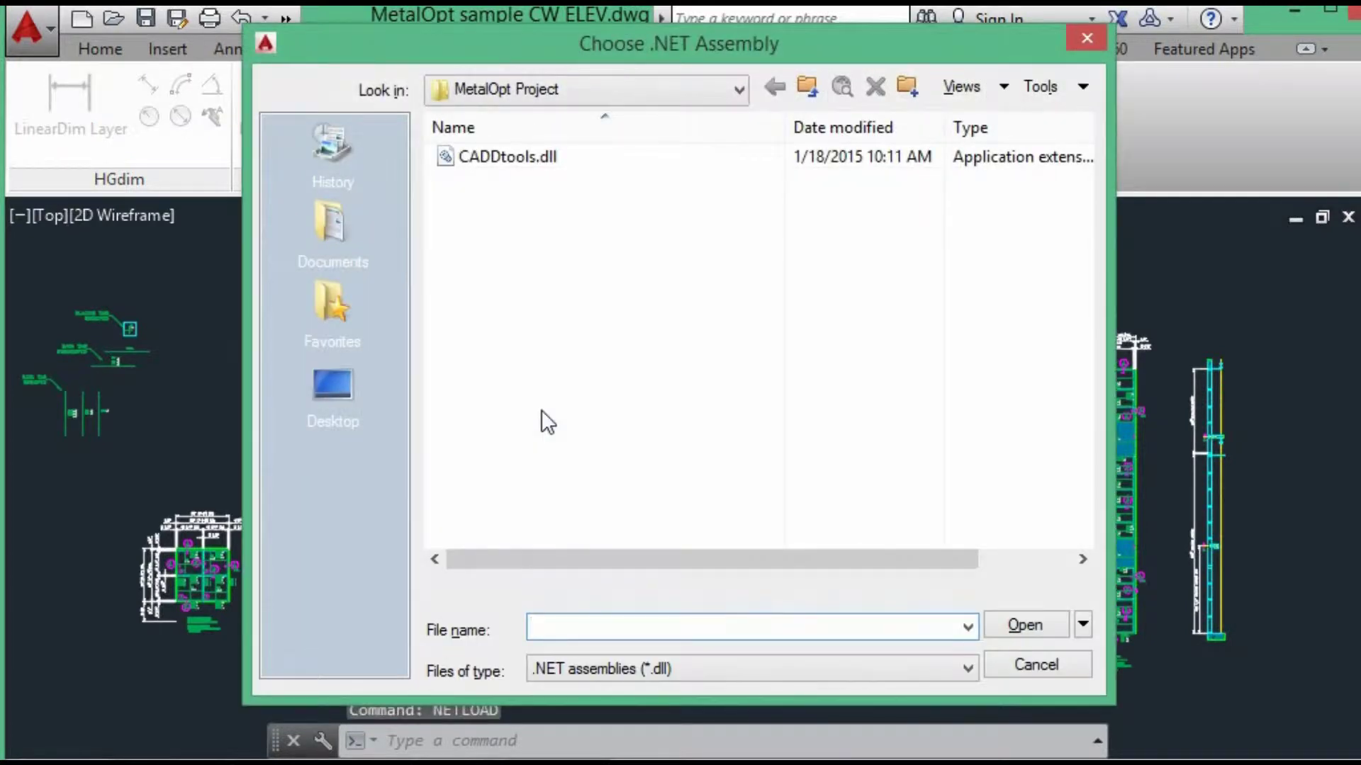
{"action": "left_click", "coordinate": [483, 155]}
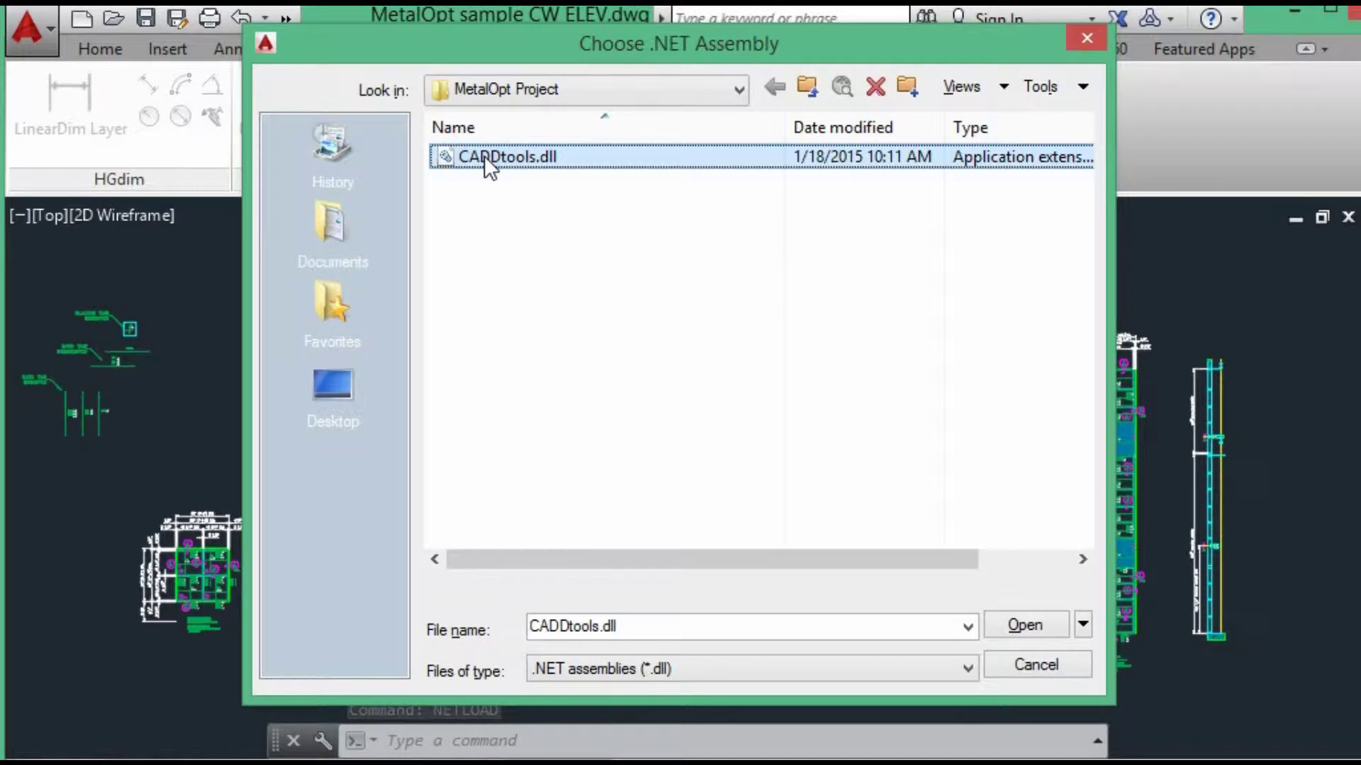
{"action": "left_click", "coordinate": [738, 87]}
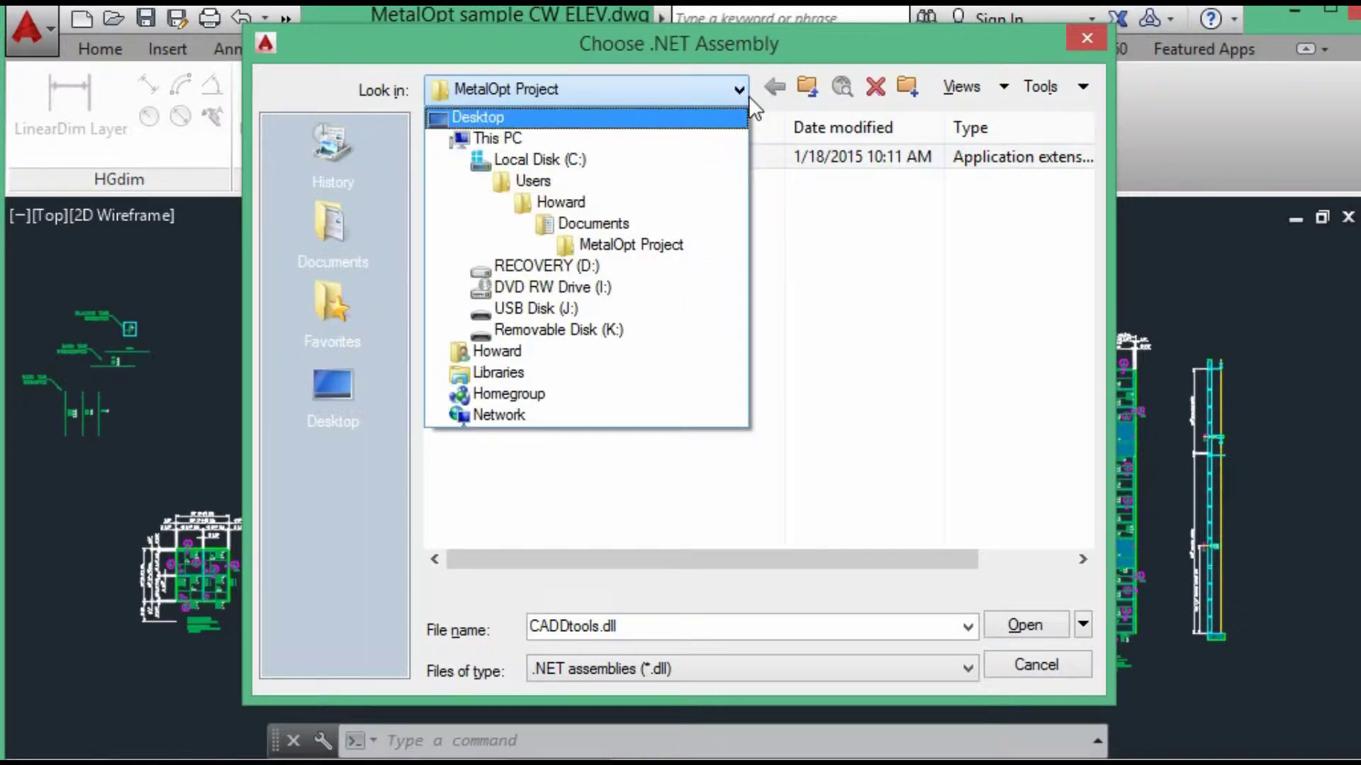
{"action": "left_click", "coordinate": [739, 90]}
{"action": "left_click", "coordinate": [530, 156]}
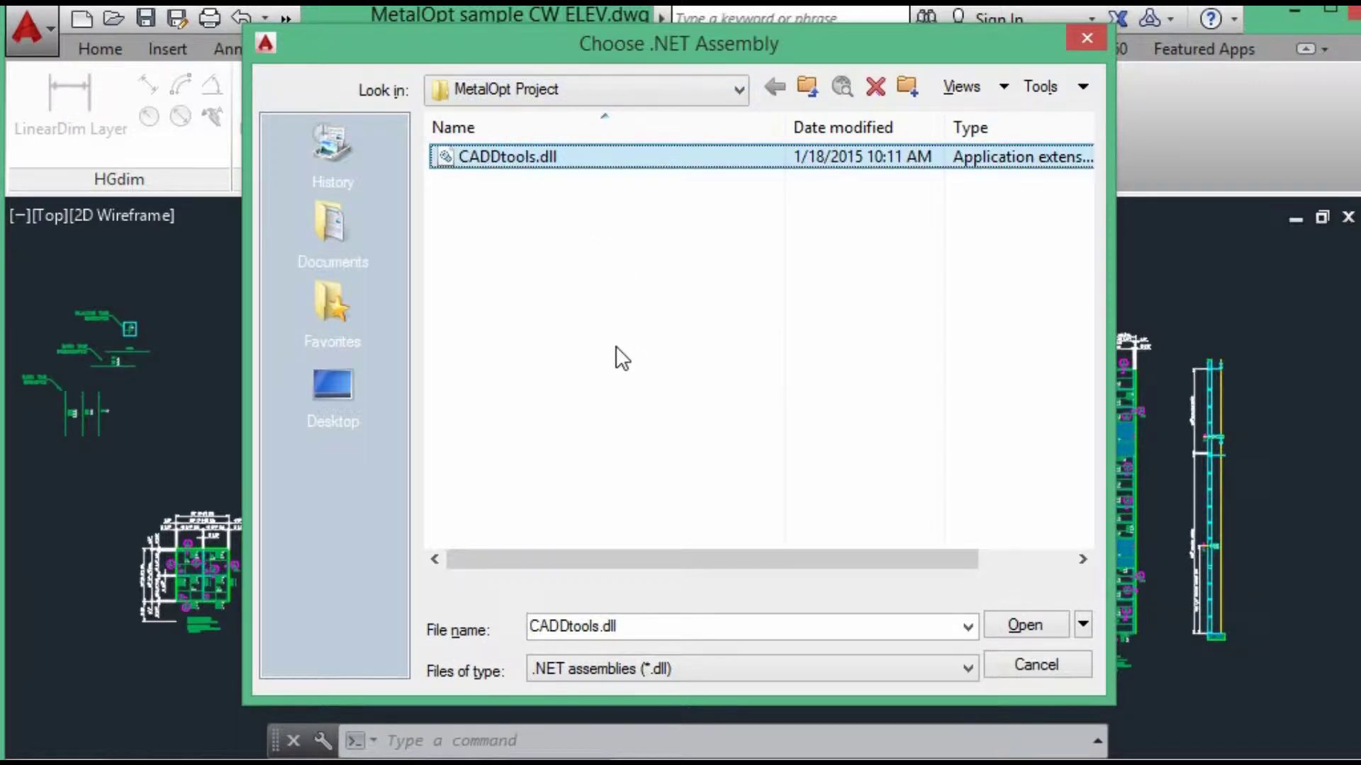
{"action": "left_click", "coordinate": [1022, 627]}
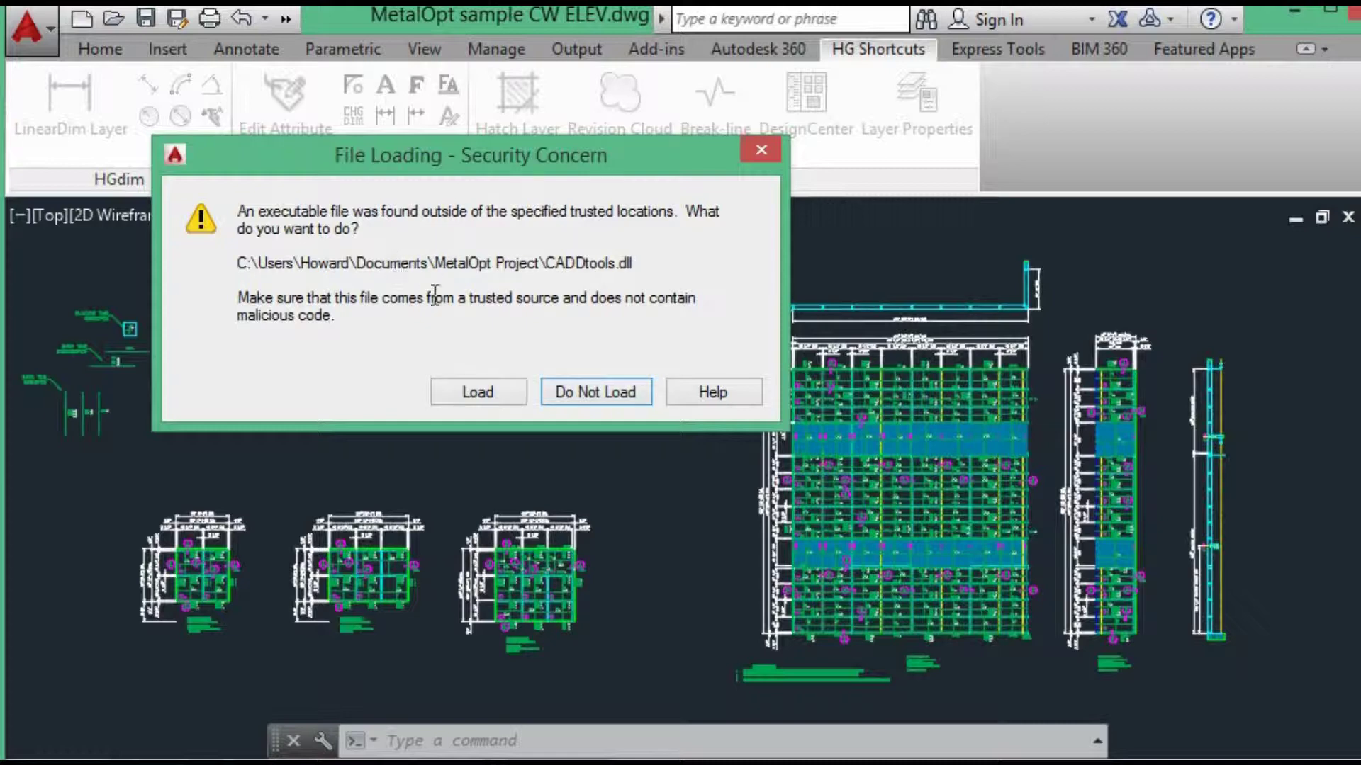
Allow CADDtools.dll to load, verify it in the F2 history, and launch CADDTOOLS.
{"action": "left_click", "coordinate": [474, 393]}
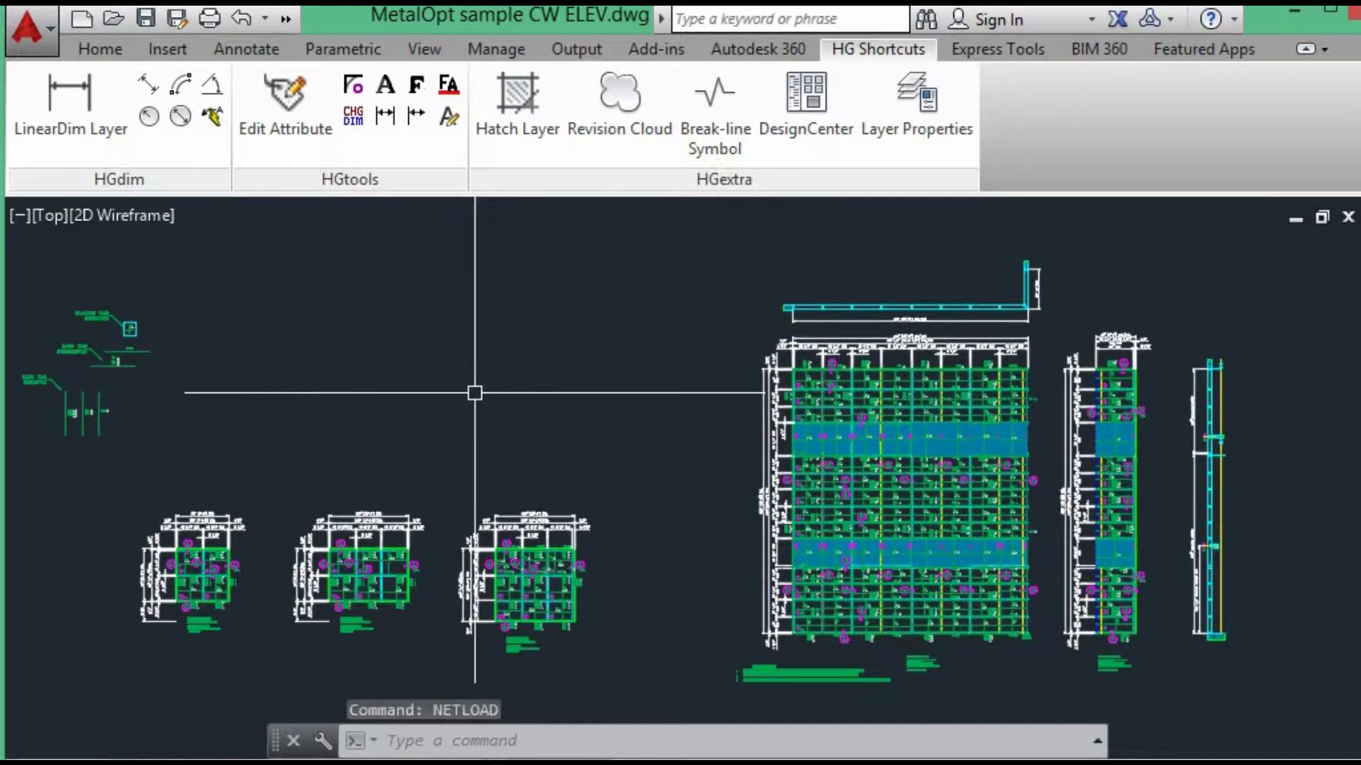
{"action": "key", "text": "F2"}
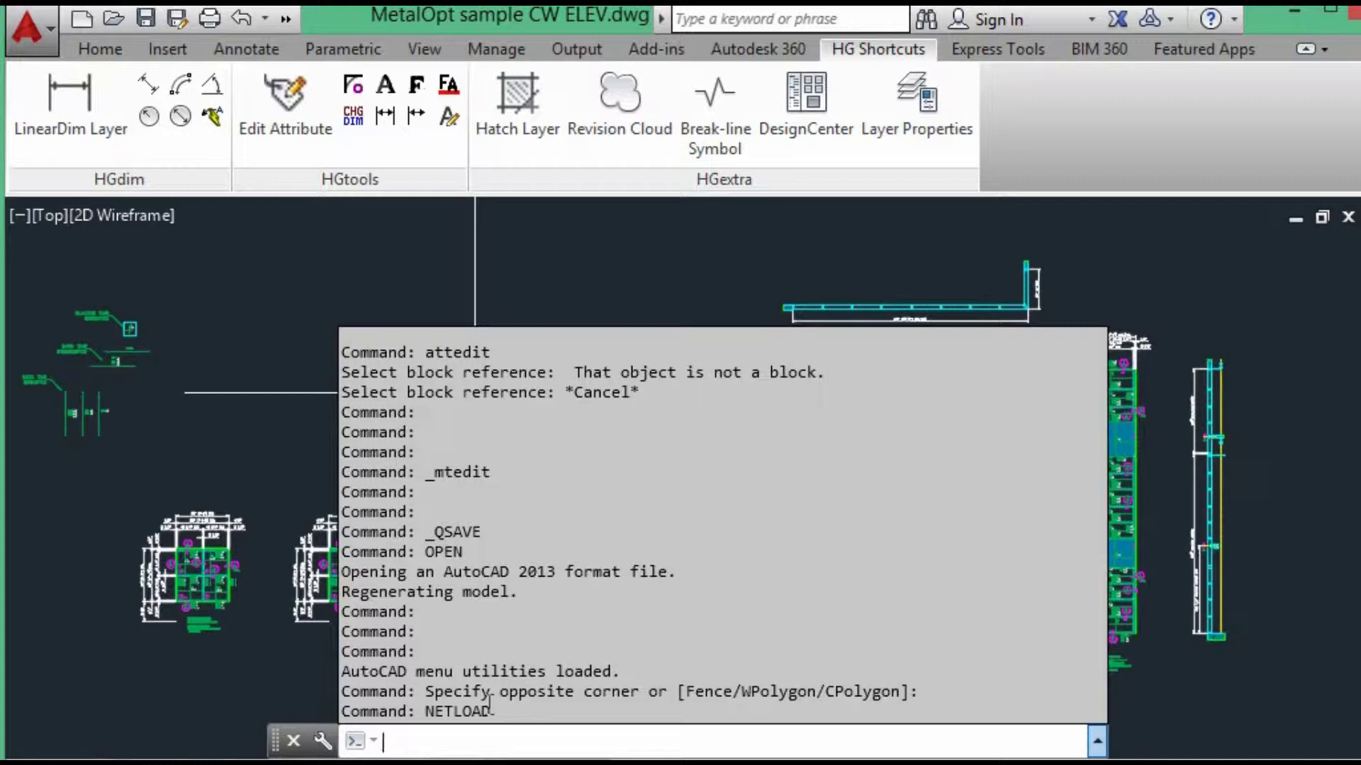
{"action": "key", "text": "F2"}
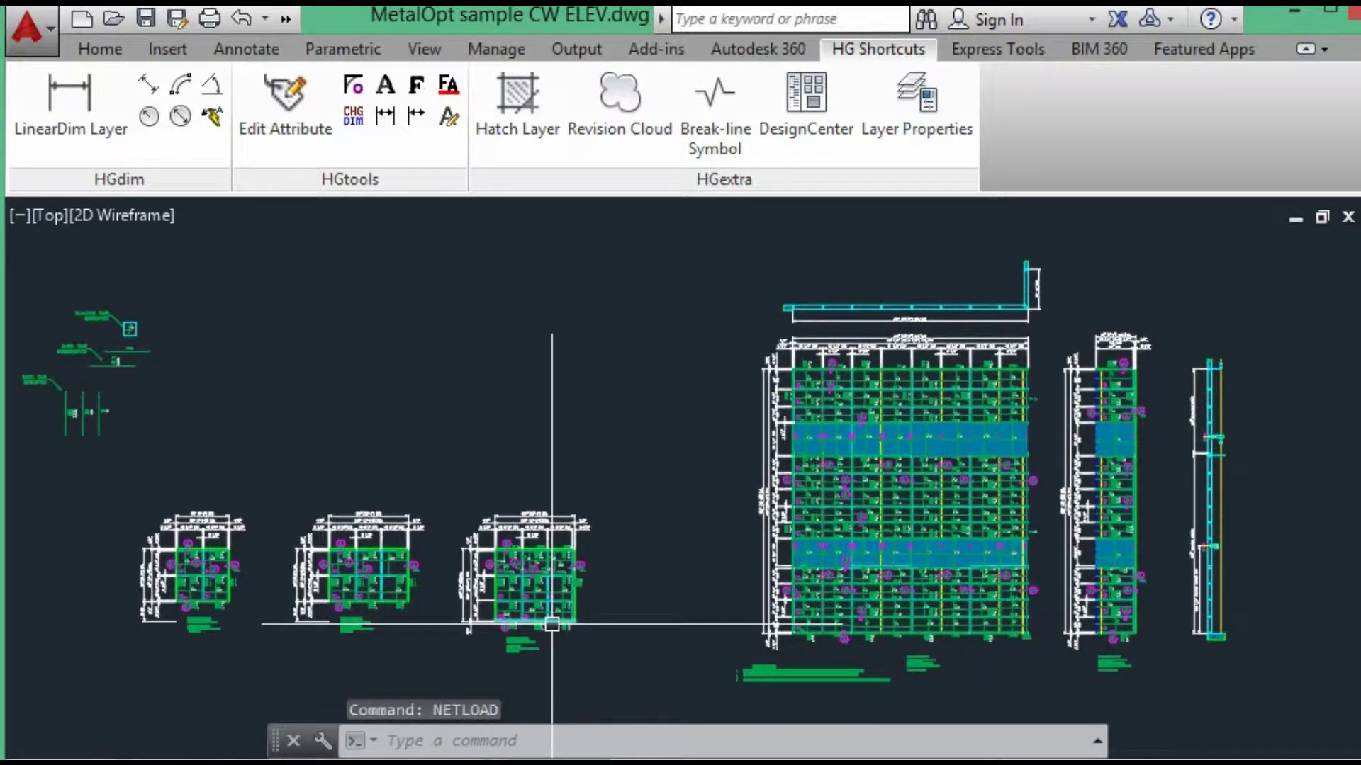
{"action": "type", "text": "CADDTOOLS"}
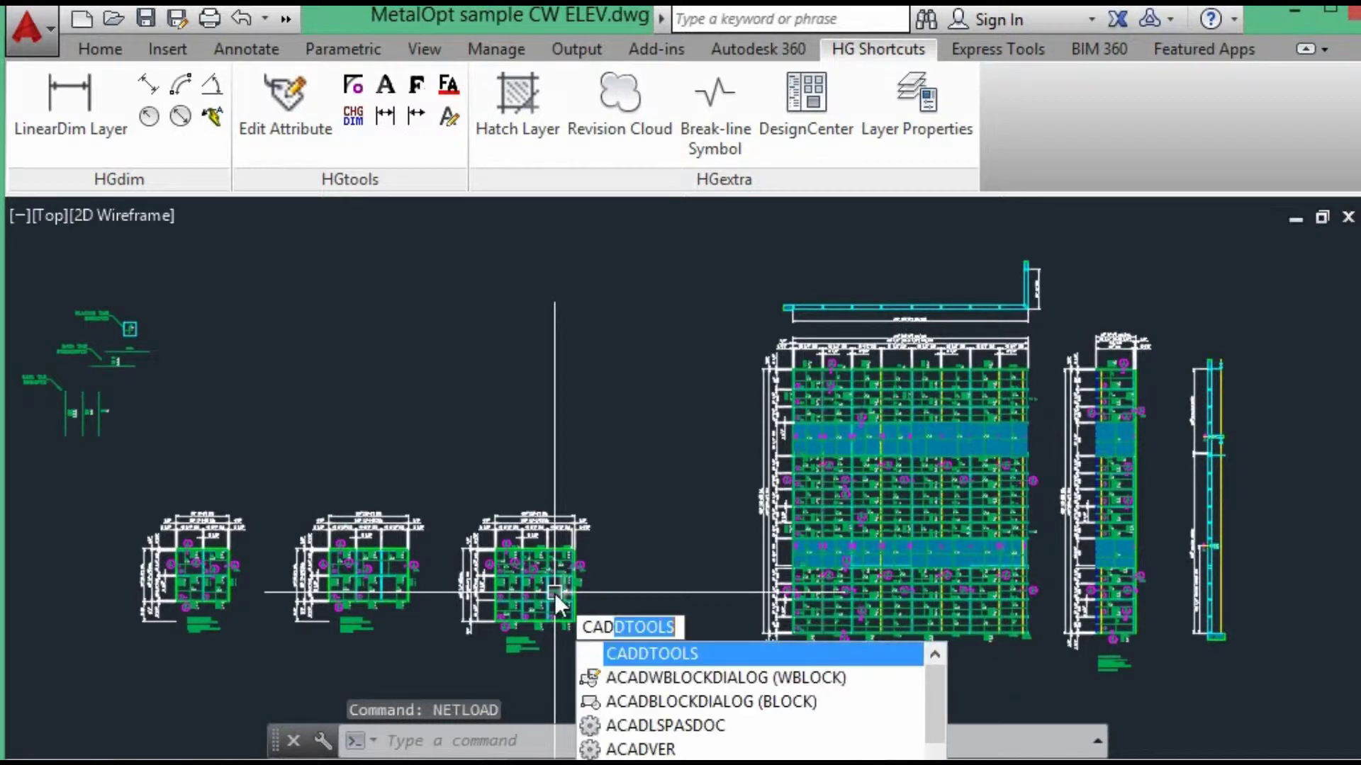
{"action": "left_click", "coordinate": [643, 663]}
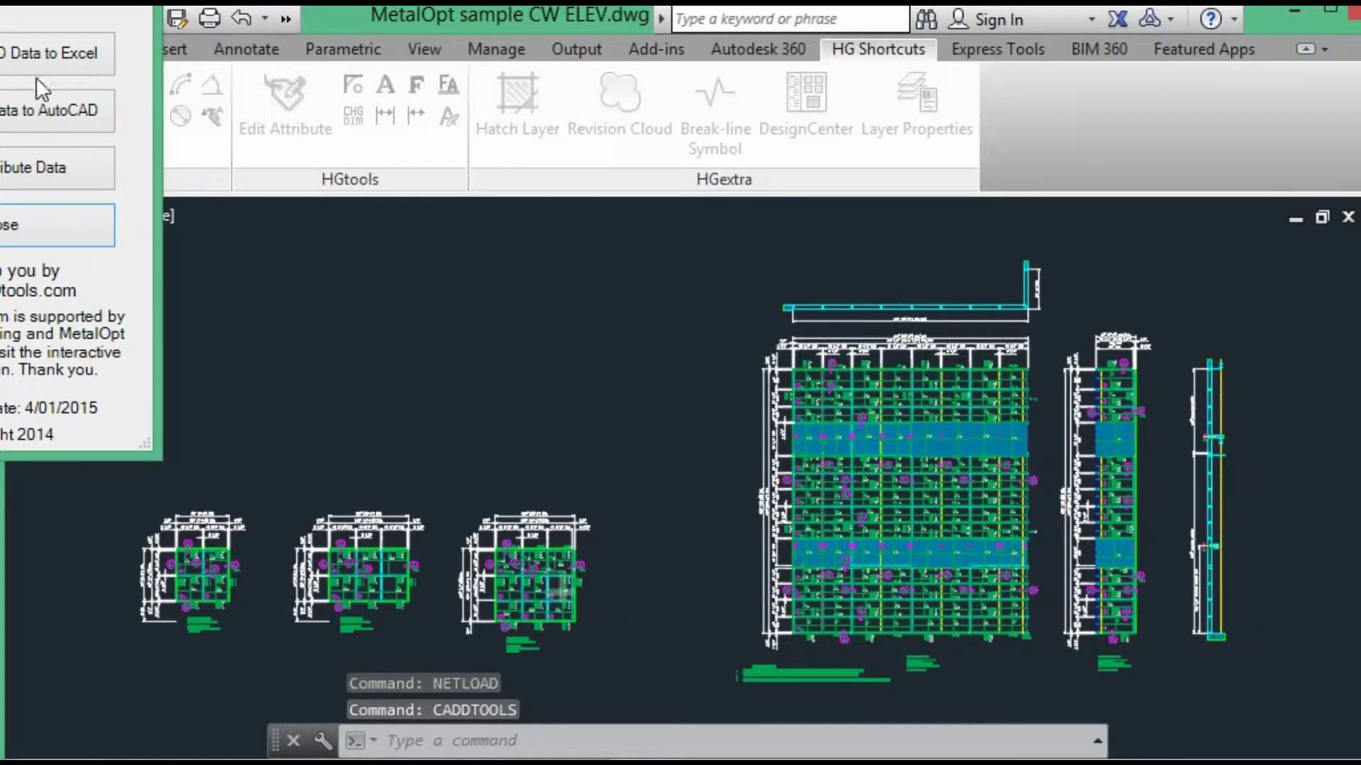
{"action": "mouse_move", "coordinate": [1, 0]}
{"action": "left_mouse_down"}
{"action": "mouse_move", "coordinate": [298, 55]}
{"action": "mouse_move", "coordinate": [377, 139]}
{"action": "left_mouse_up"}
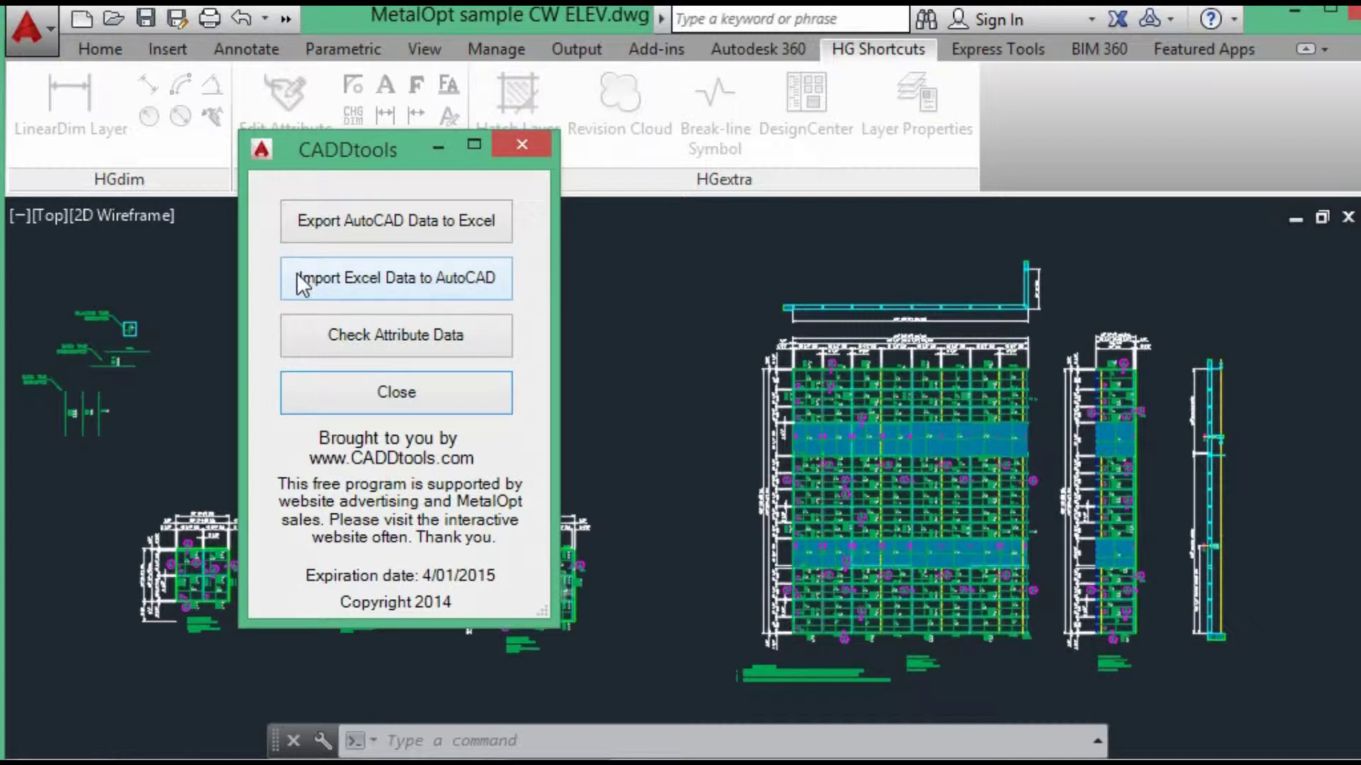
Run Check Attribute Data on a TAG group picked in the zoomed-in small elevation.
{"action": "left_click", "coordinate": [334, 336]}
{"action": "scroll", "coordinate": [477, 343], "scroll_direction": "up", "scroll_amount": 6}
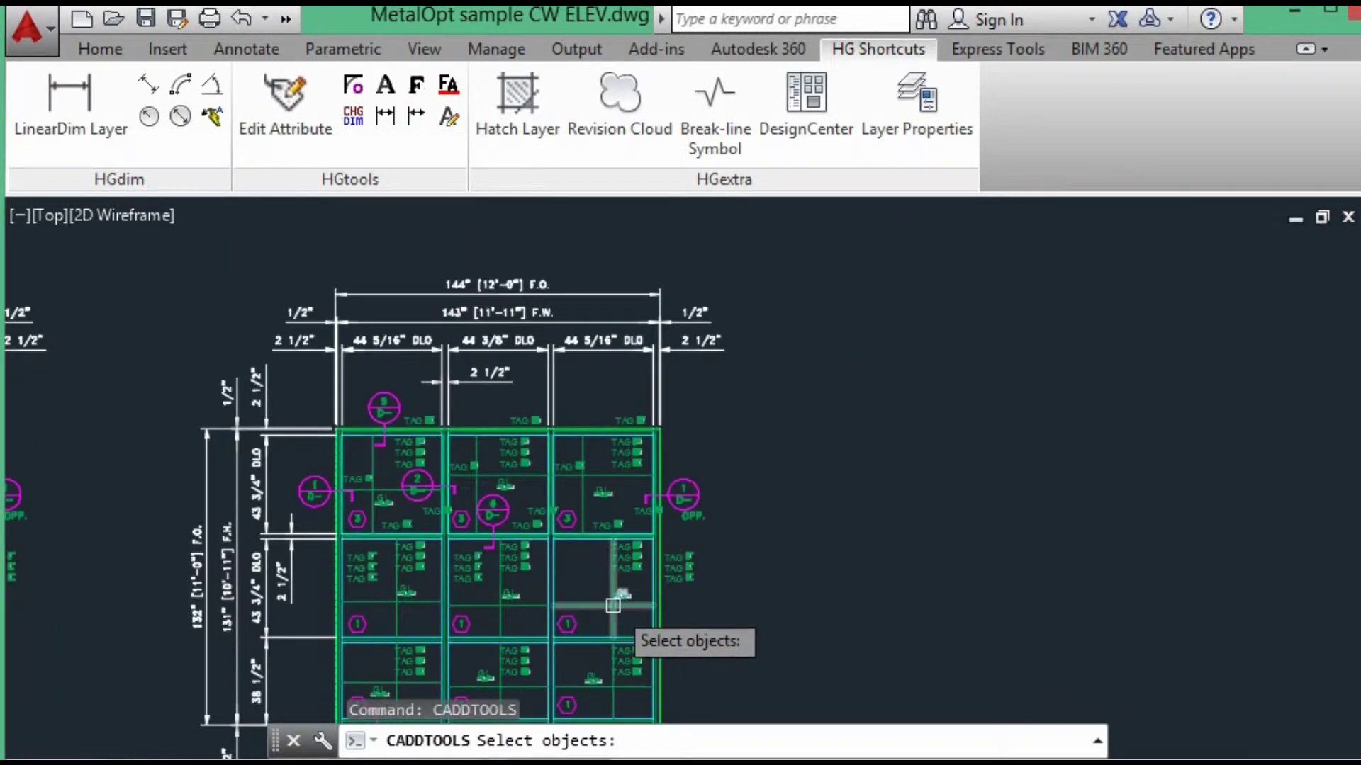
{"action": "scroll", "coordinate": [613, 605], "scroll_direction": "up", "scroll_amount": 6}
{"action": "left_click", "coordinate": [637, 464]}
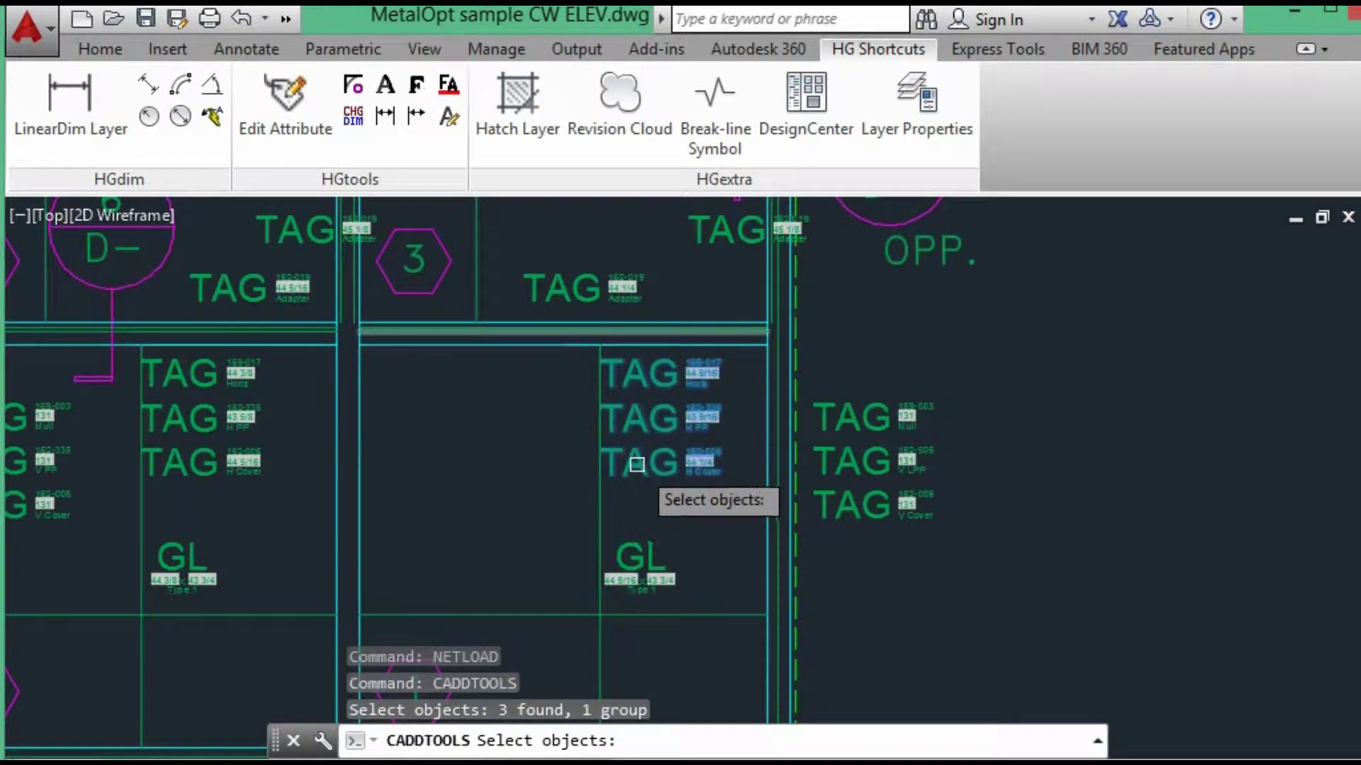
{"action": "key", "text": "Return"}
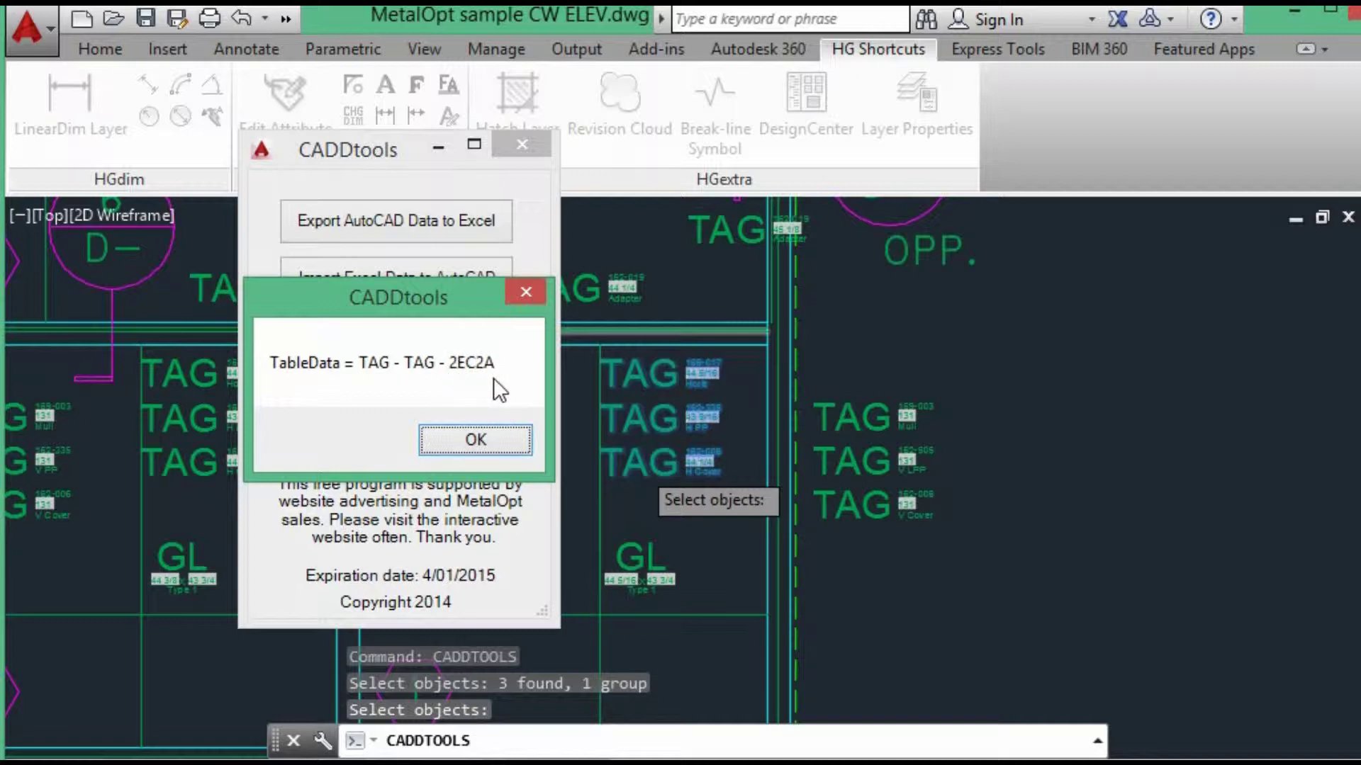
Step through the TableData messages, e.g. 169-017 (44 5/16, Horiz) and 162-335 (43 9/16, H PP).
{"action": "left_click", "coordinate": [465, 447]}
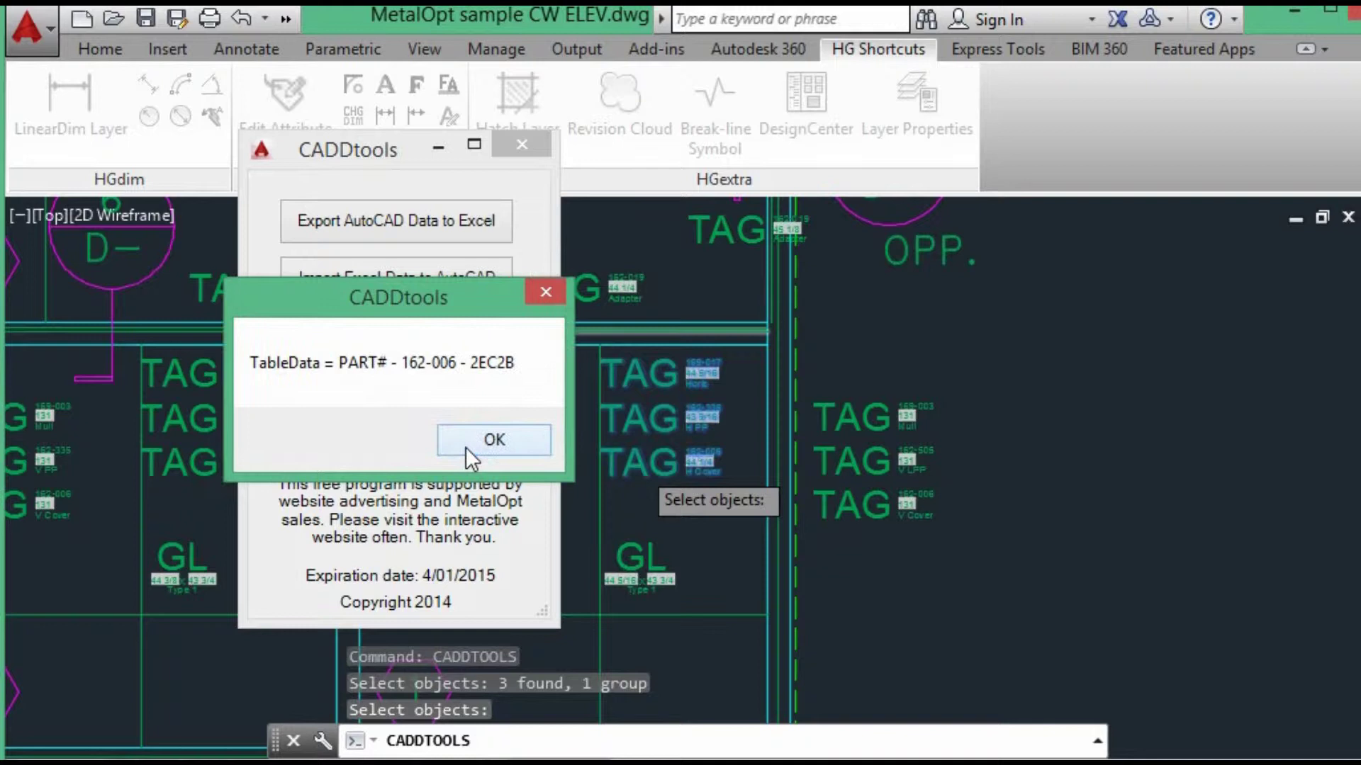
{"action": "left_click", "coordinate": [469, 447]}
{"action": "left_click", "coordinate": [479, 443]}
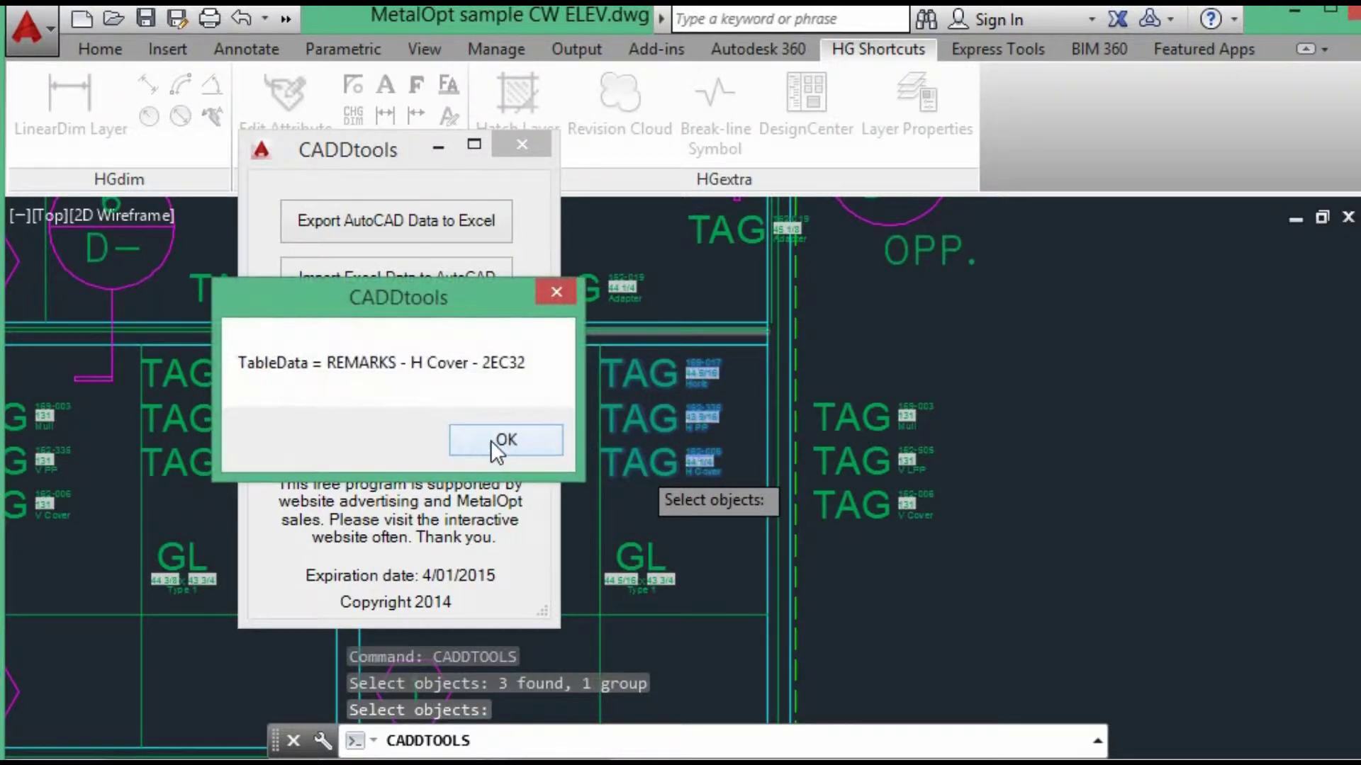
{"action": "left_click", "coordinate": [499, 440]}
{"action": "left_click", "coordinate": [499, 440]}
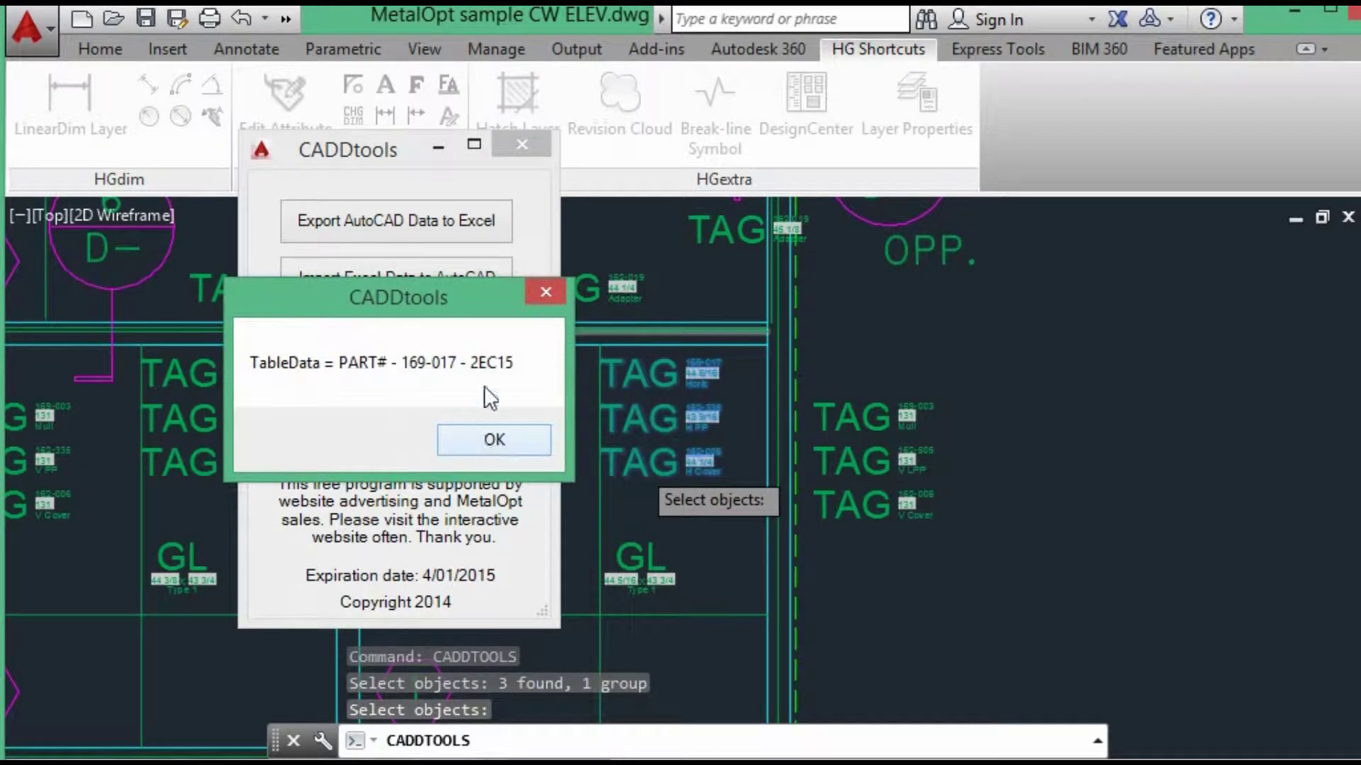
{"action": "left_click", "coordinate": [520, 435]}
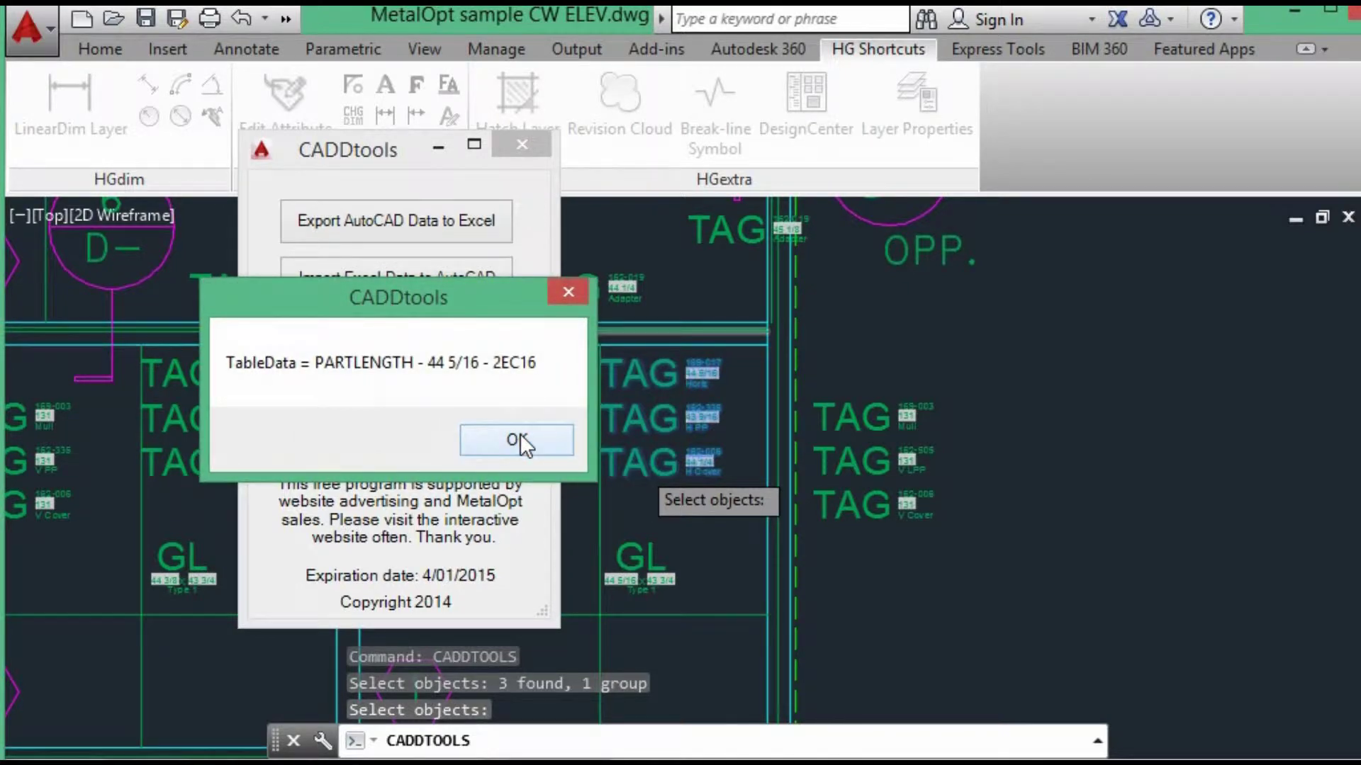
{"action": "left_click", "coordinate": [521, 436]}
{"action": "left_click", "coordinate": [517, 438]}
{"action": "left_click", "coordinate": [509, 441]}
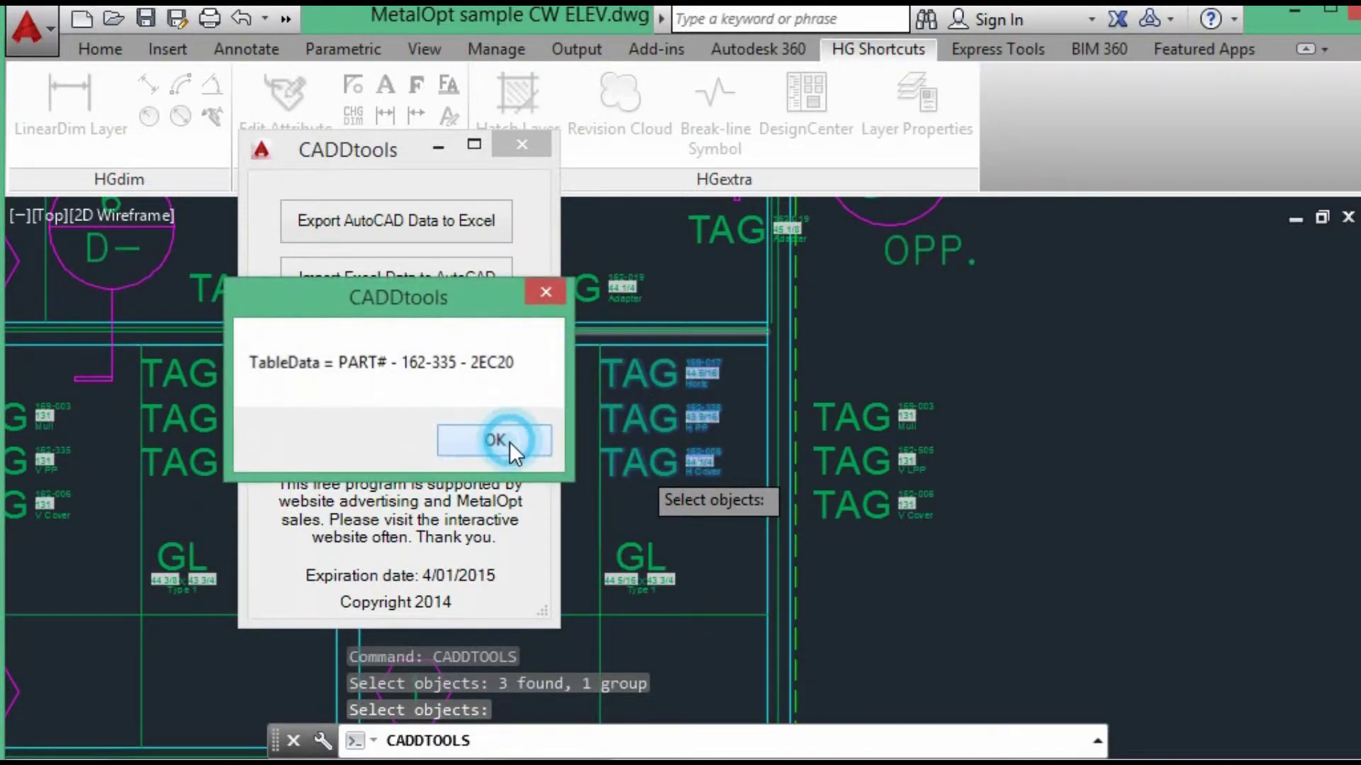
{"action": "left_click", "coordinate": [508, 441]}
{"action": "left_click", "coordinate": [509, 440]}
{"action": "left_click", "coordinate": [509, 441]}
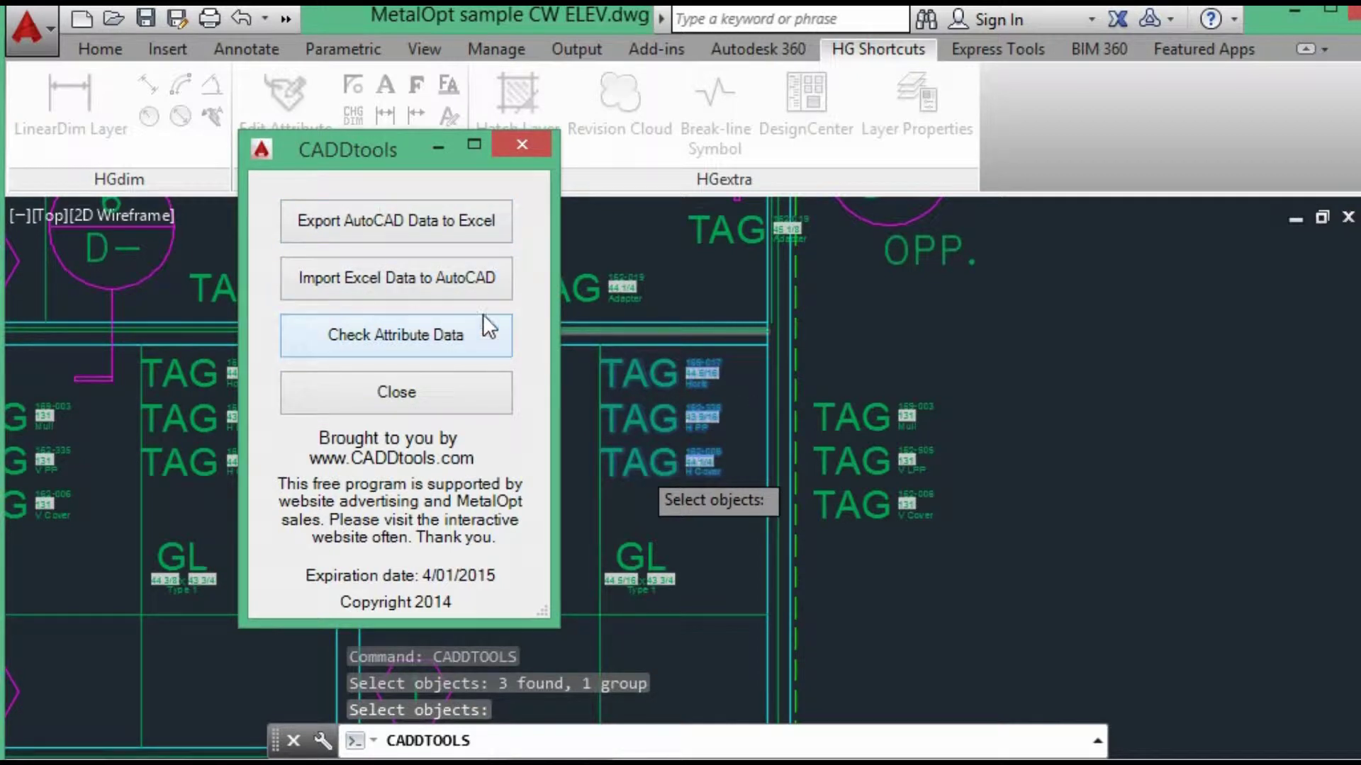
Open the Export Data to Excel dialog and enter elevation A with quantity 12.
{"action": "left_click", "coordinate": [381, 219]}
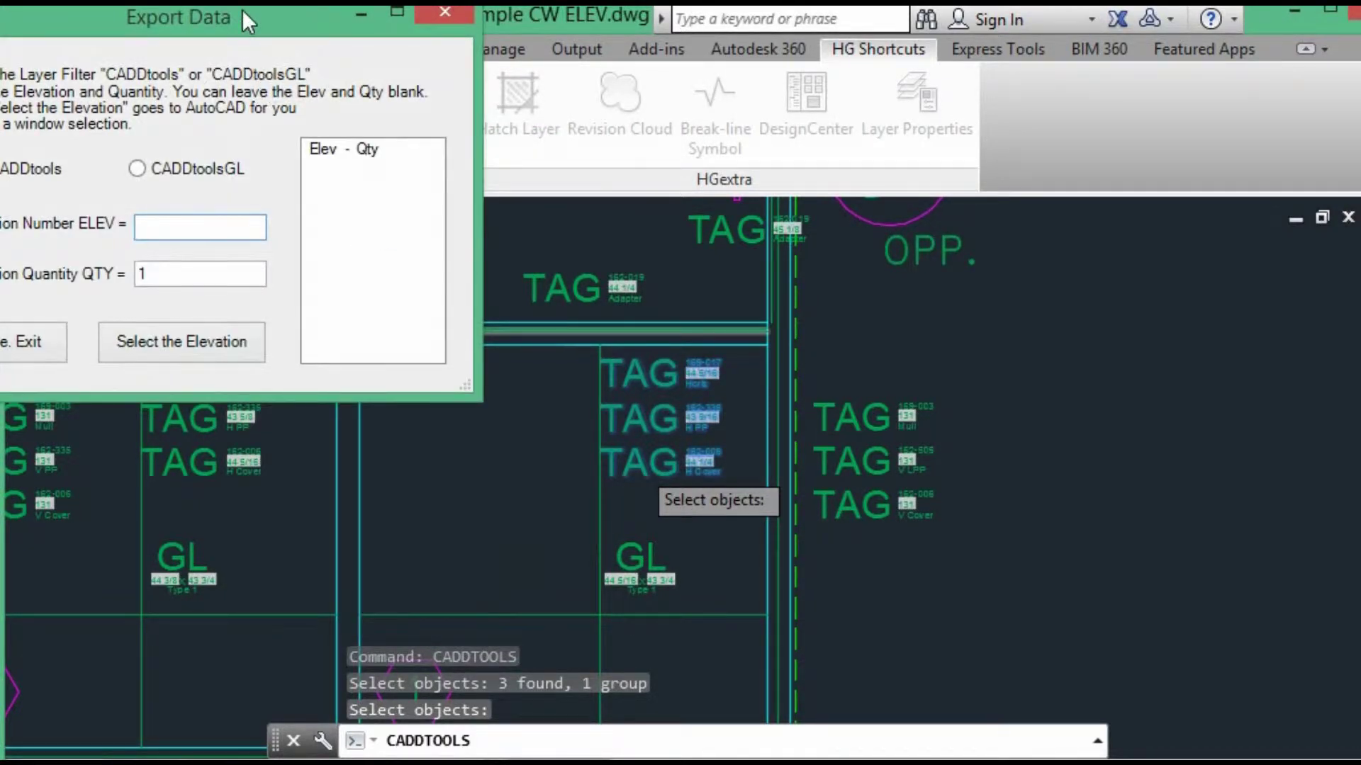
{"action": "left_click_drag", "start_coordinate": [241, 10], "coordinate": [489, 97]}
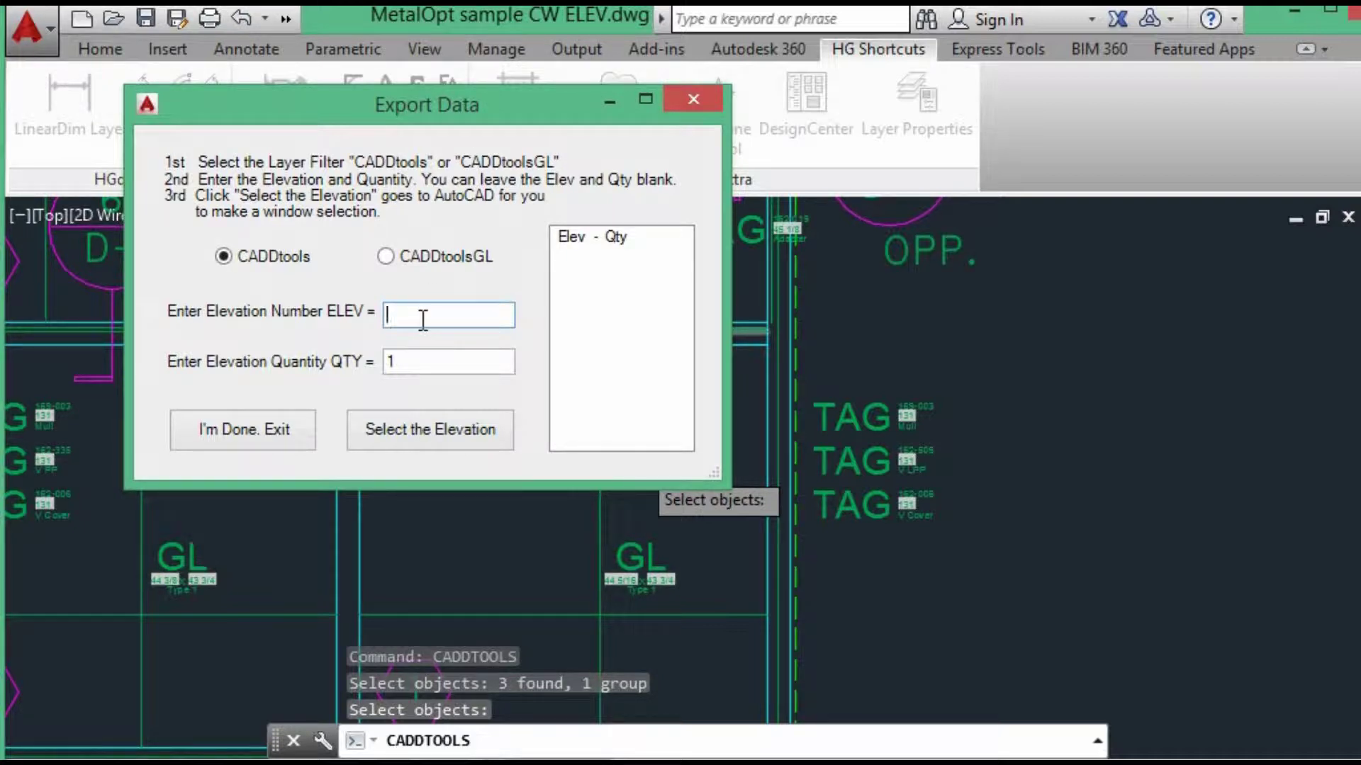
{"action": "type", "text": "A"}
{"action": "left_click", "coordinate": [411, 366]}
{"action": "type", "text": "1"}
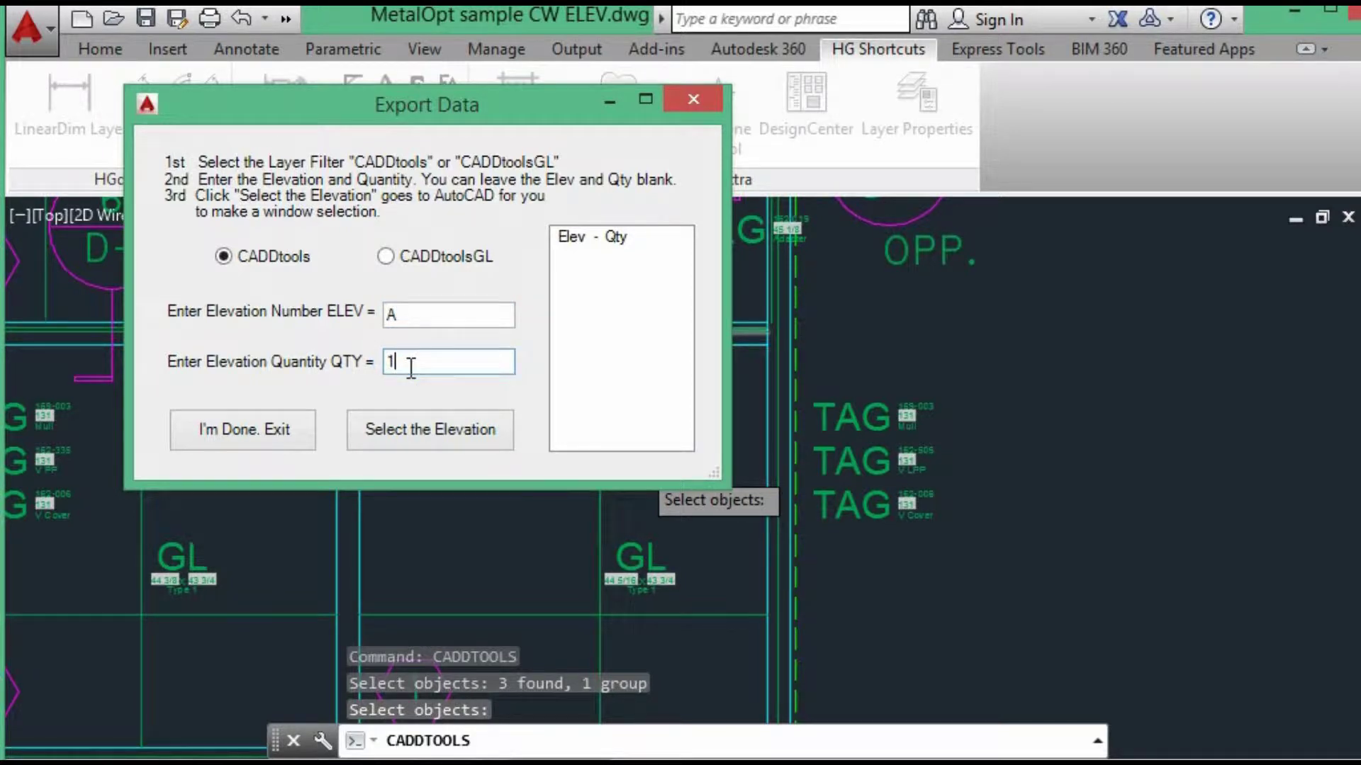
{"action": "type", "text": "2"}
Window-select Elevation A in the drawing (27 objects, 13 groups) and return to the dialog.
{"action": "left_click", "coordinate": [428, 432]}
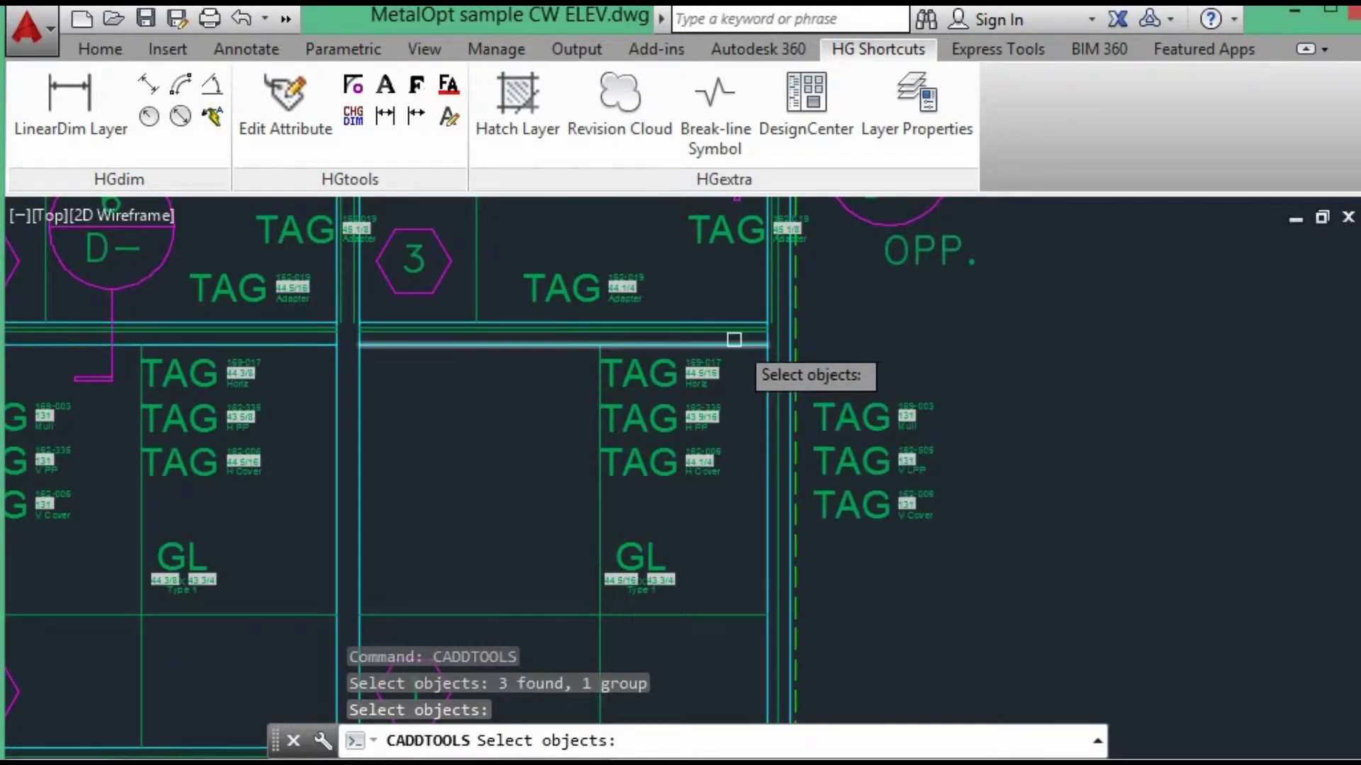
{"action": "scroll", "coordinate": [434, 363], "scroll_direction": "down", "scroll_amount": 5}
{"action": "scroll", "coordinate": [433, 367], "scroll_direction": "down", "scroll_amount": 8}
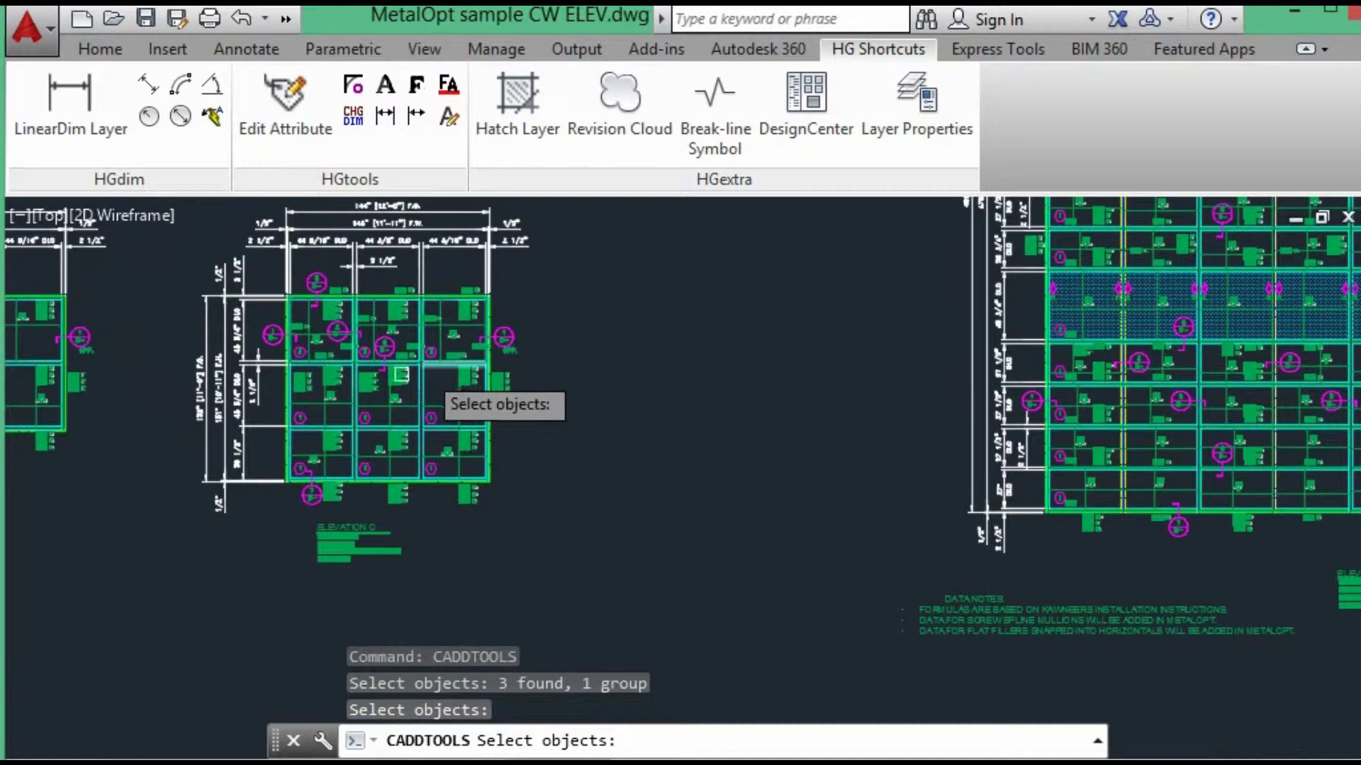
{"action": "scroll", "coordinate": [691, 404], "scroll_direction": "up", "scroll_amount": 5}
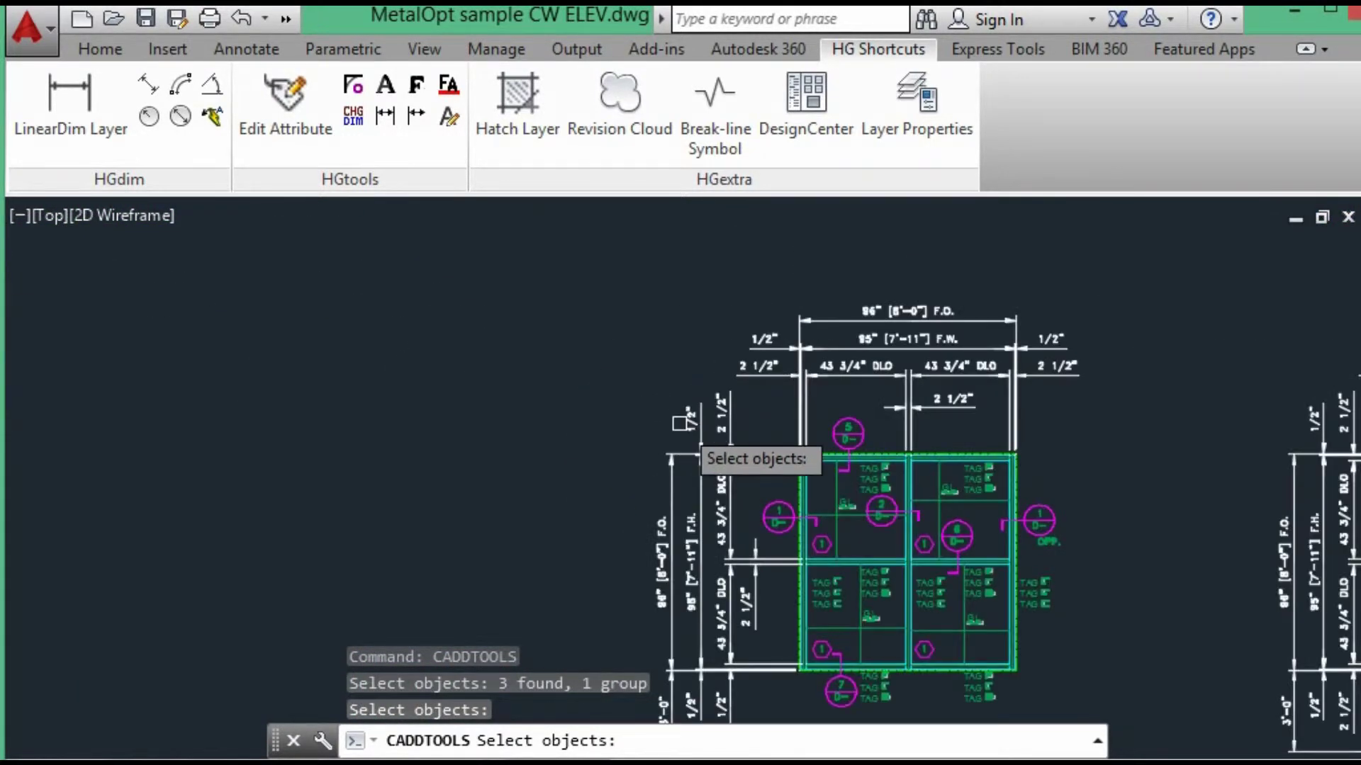
{"action": "left_click", "coordinate": [572, 332]}
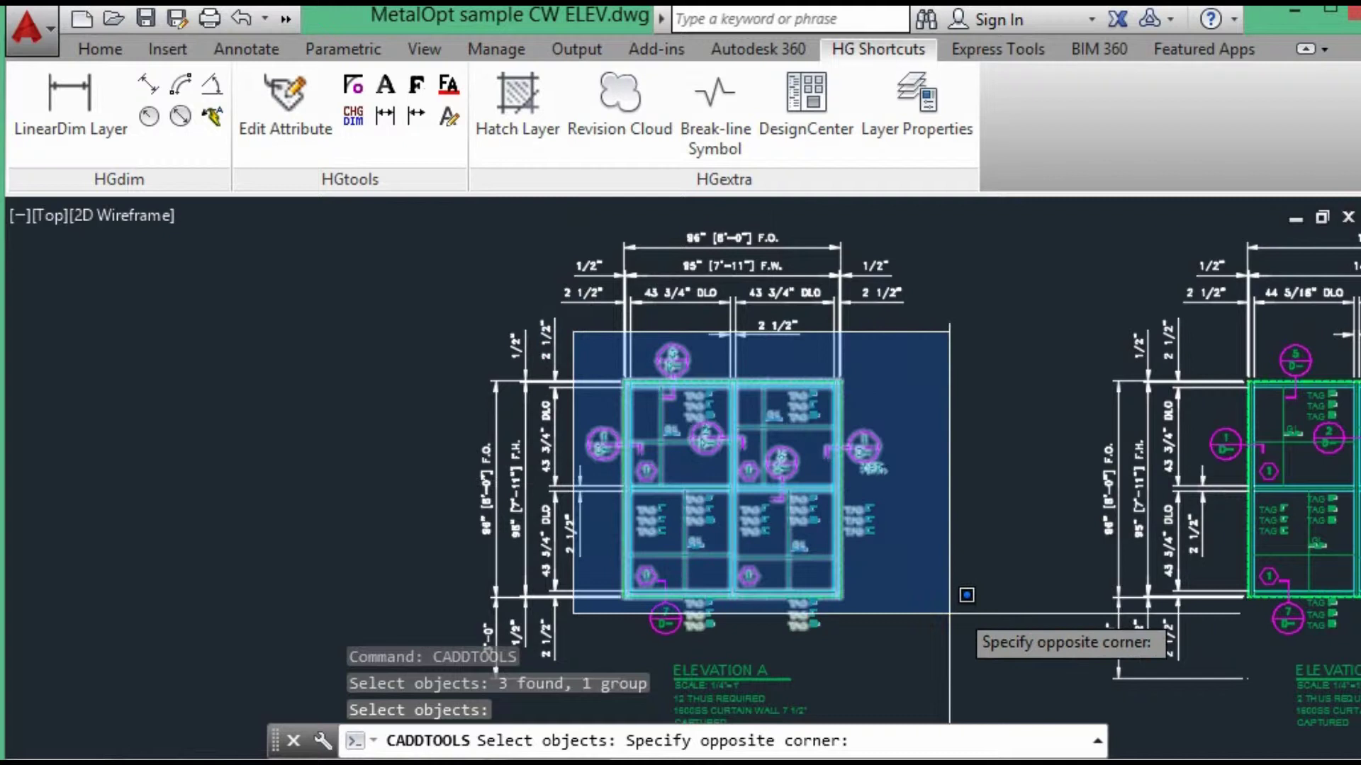
{"action": "left_click", "coordinate": [929, 651]}
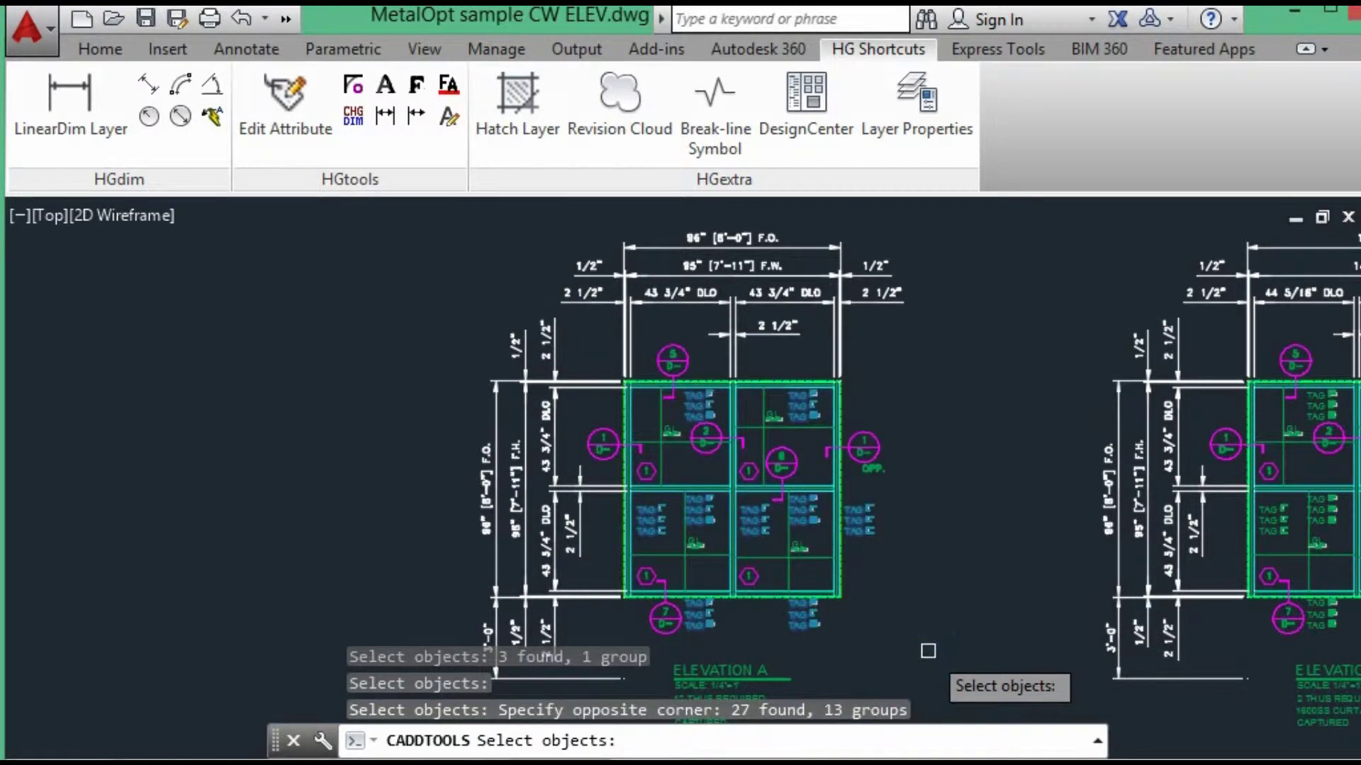
{"action": "key", "text": "Return"}
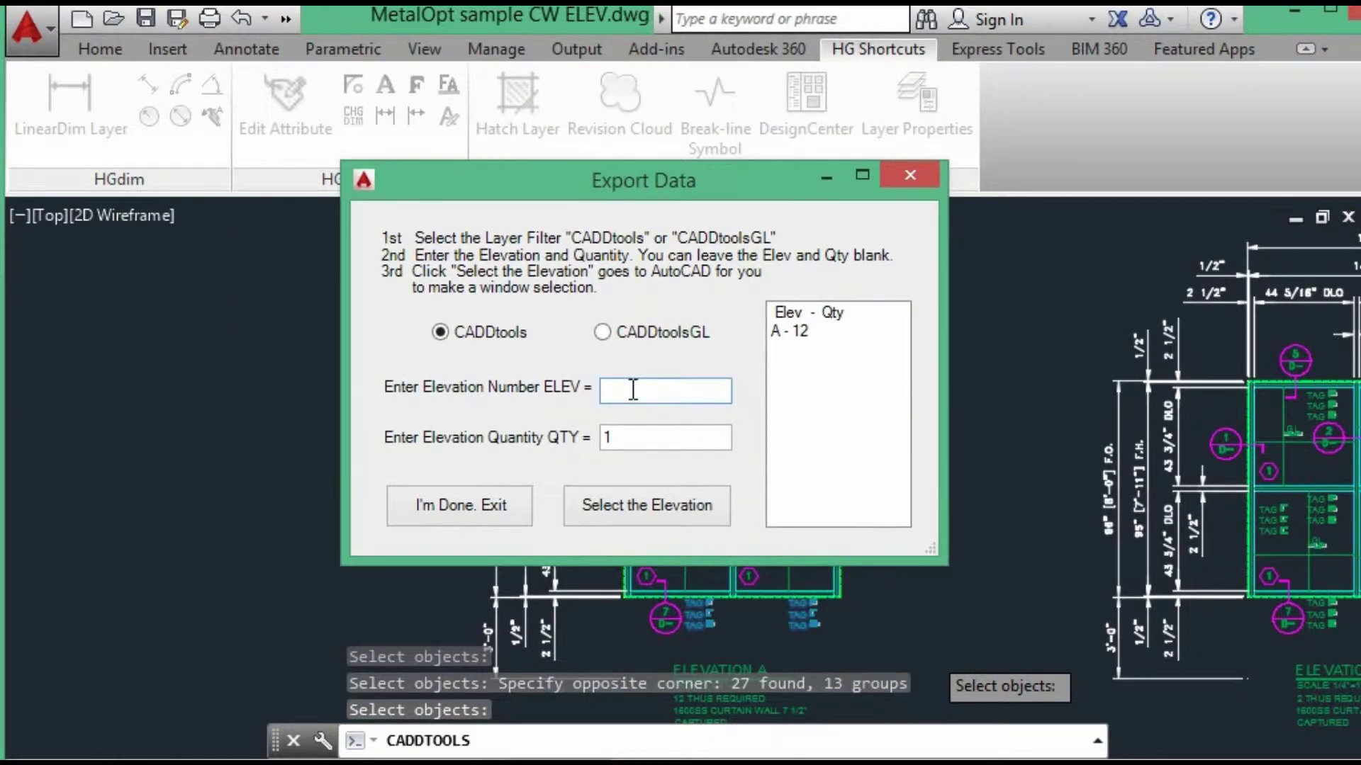
Enter elevation B with quantity 2 and window-select its parts for export.
{"action": "type", "text": "B"}
{"action": "left_click", "coordinate": [609, 505]}
{"action": "scroll", "coordinate": [653, 440], "scroll_direction": "up", "scroll_amount": 2}
{"action": "left_click", "coordinate": [350, 216]}
{"action": "left_click", "coordinate": [719, 514]}
{"action": "key", "text": "Return"}
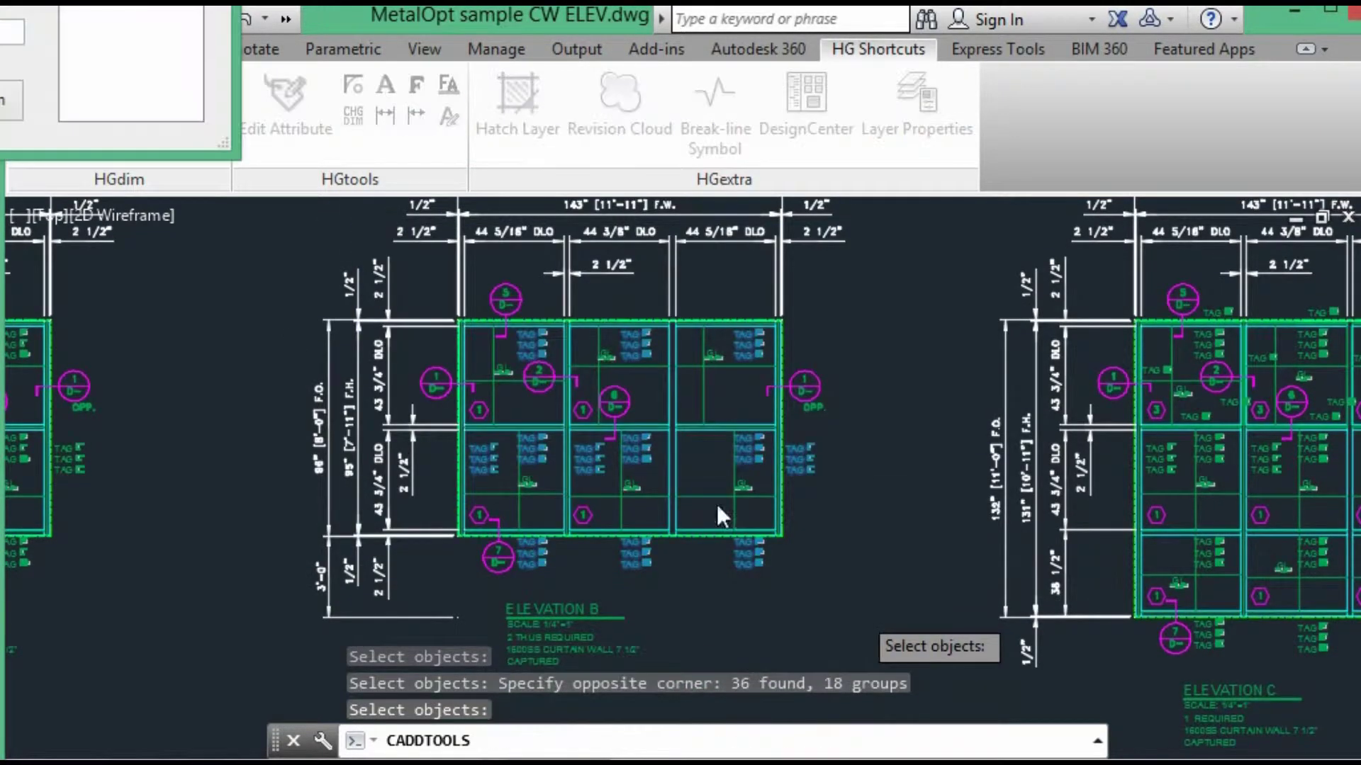
Enter elevation C and window-select its parts for export.
{"action": "type", "text": "C"}
{"action": "key", "text": "Tab"}
{"action": "key", "text": "Return"}
{"action": "middle_click_drag", "start_coordinate": [994, 269], "coordinate": [363, 251]}
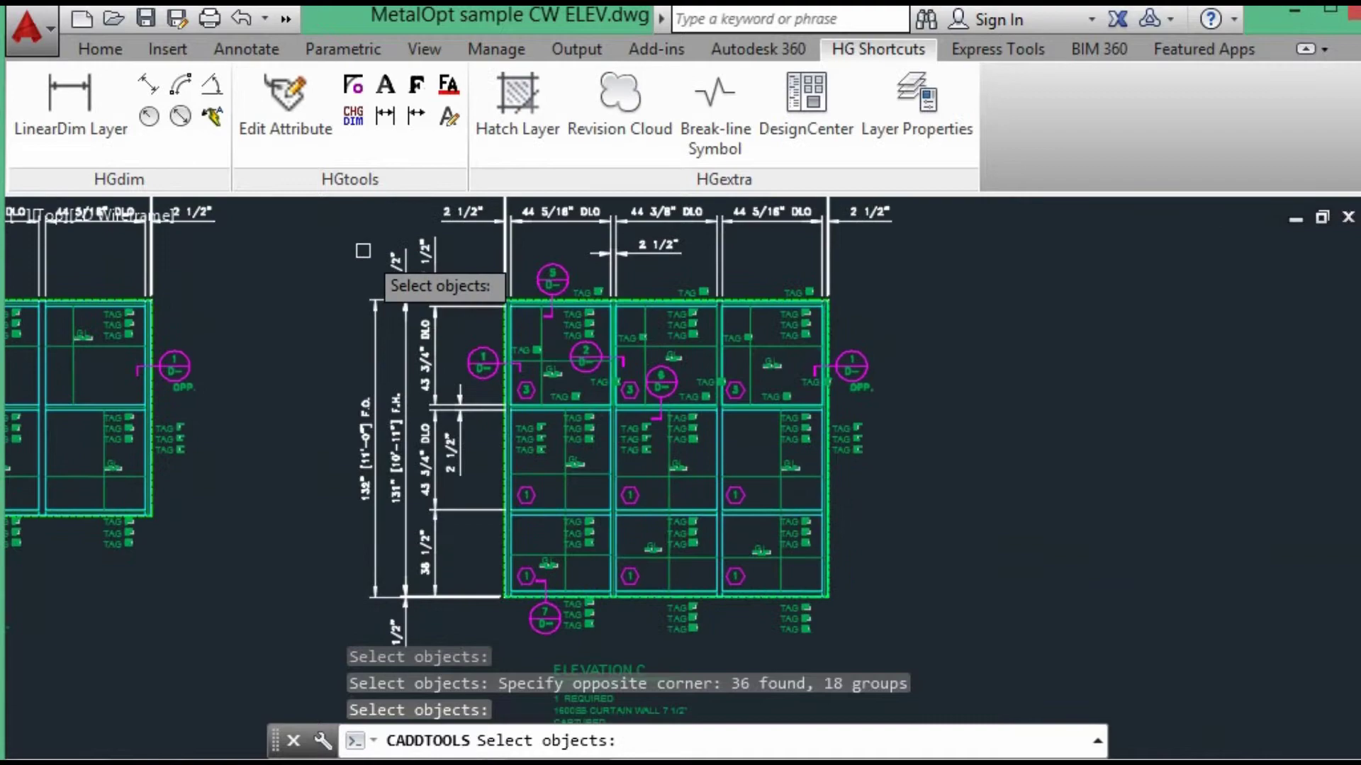
{"action": "left_click", "coordinate": [363, 250]}
{"action": "left_click", "coordinate": [956, 625]}
{"action": "key", "text": "Return"}
Enter elevation D and window-select the large elevation for export.
{"action": "type", "text": "D"}
{"action": "key", "text": "Return"}
{"action": "scroll", "coordinate": [876, 436], "scroll_direction": "down", "scroll_amount": 3}
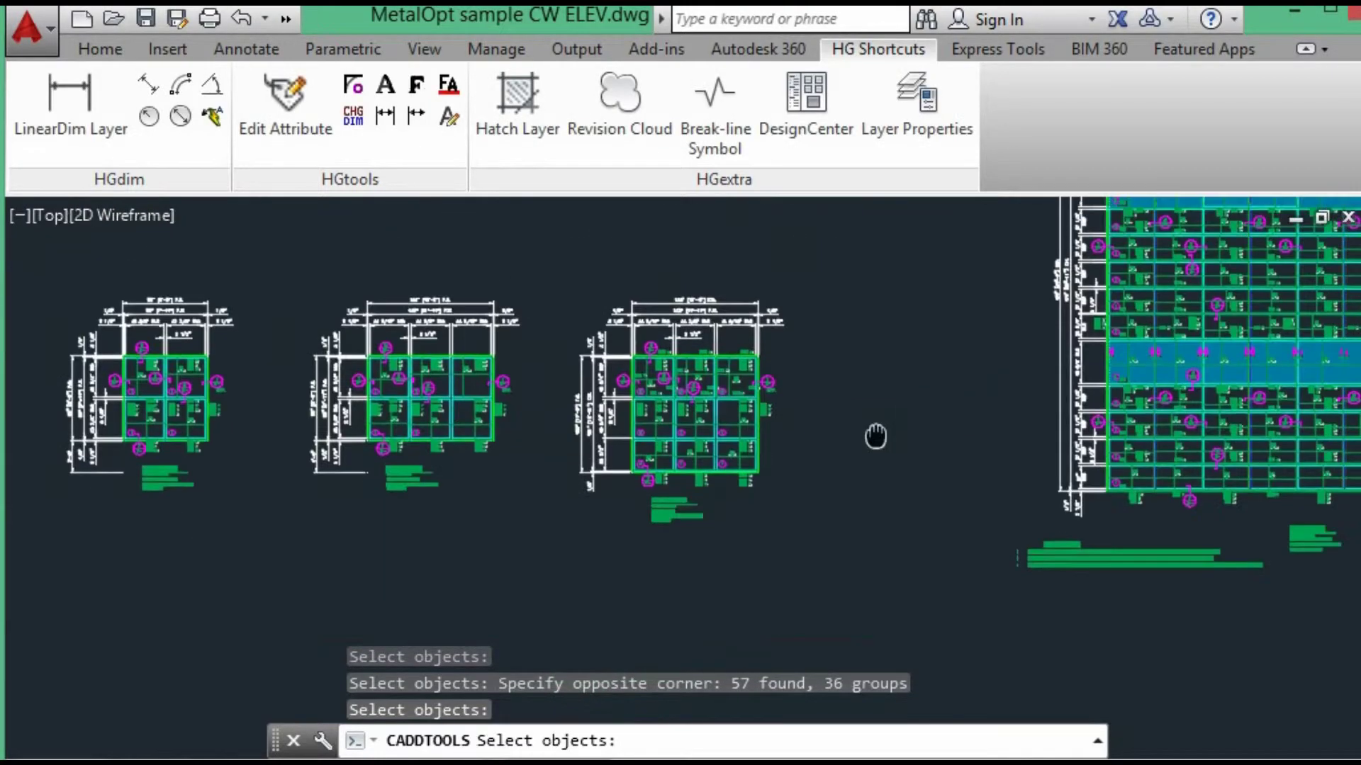
{"action": "middle_click_drag", "start_coordinate": [876, 436], "coordinate": [304, 252]}
{"action": "scroll", "coordinate": [304, 253], "scroll_direction": "down", "scroll_amount": 2}
{"action": "left_click", "coordinate": [304, 252]}
{"action": "left_click", "coordinate": [610, 589]}
{"action": "key", "text": "Return"}
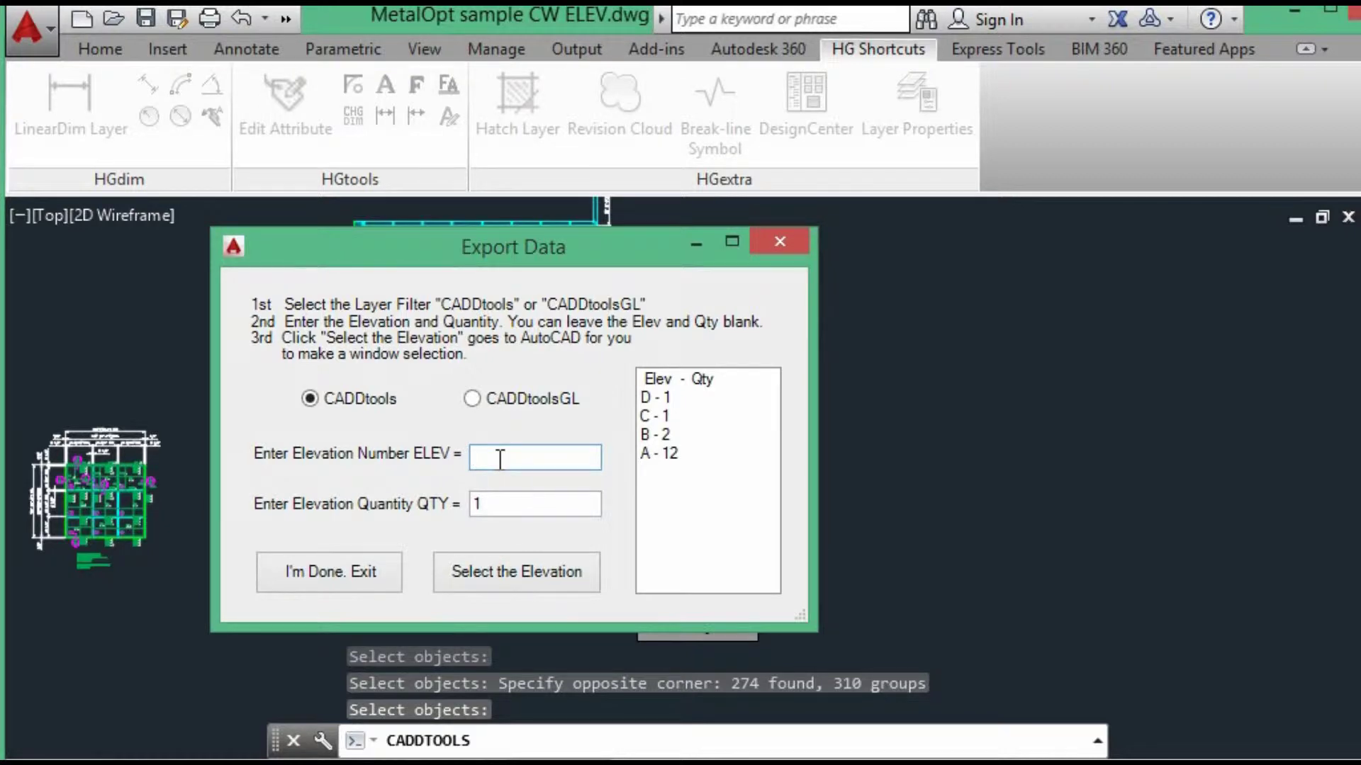
Enter elevation E, window-select the side elevation, and finish the export with I'm Done.
{"action": "type", "text": "E"}
{"action": "left_click", "coordinate": [512, 571]}
{"action": "left_click", "coordinate": [627, 248]}
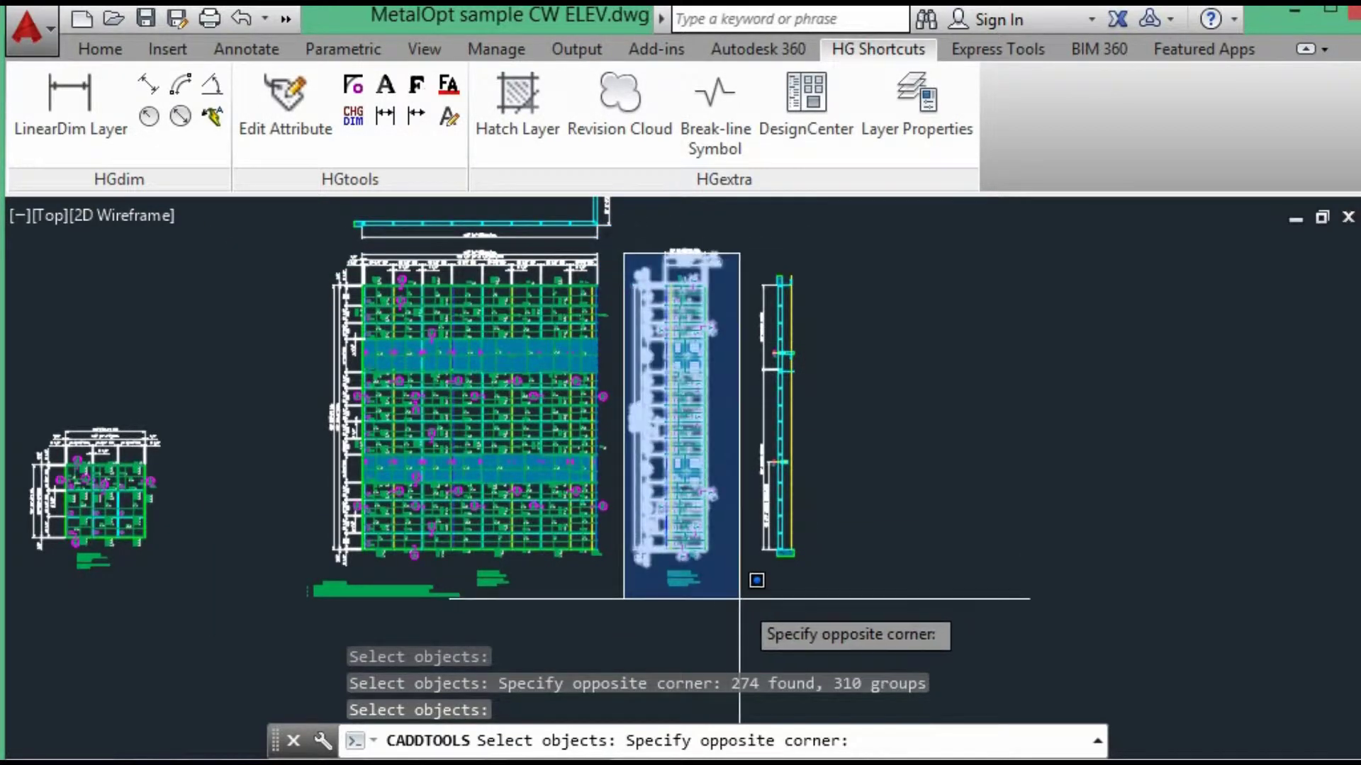
{"action": "left_click", "coordinate": [744, 567]}
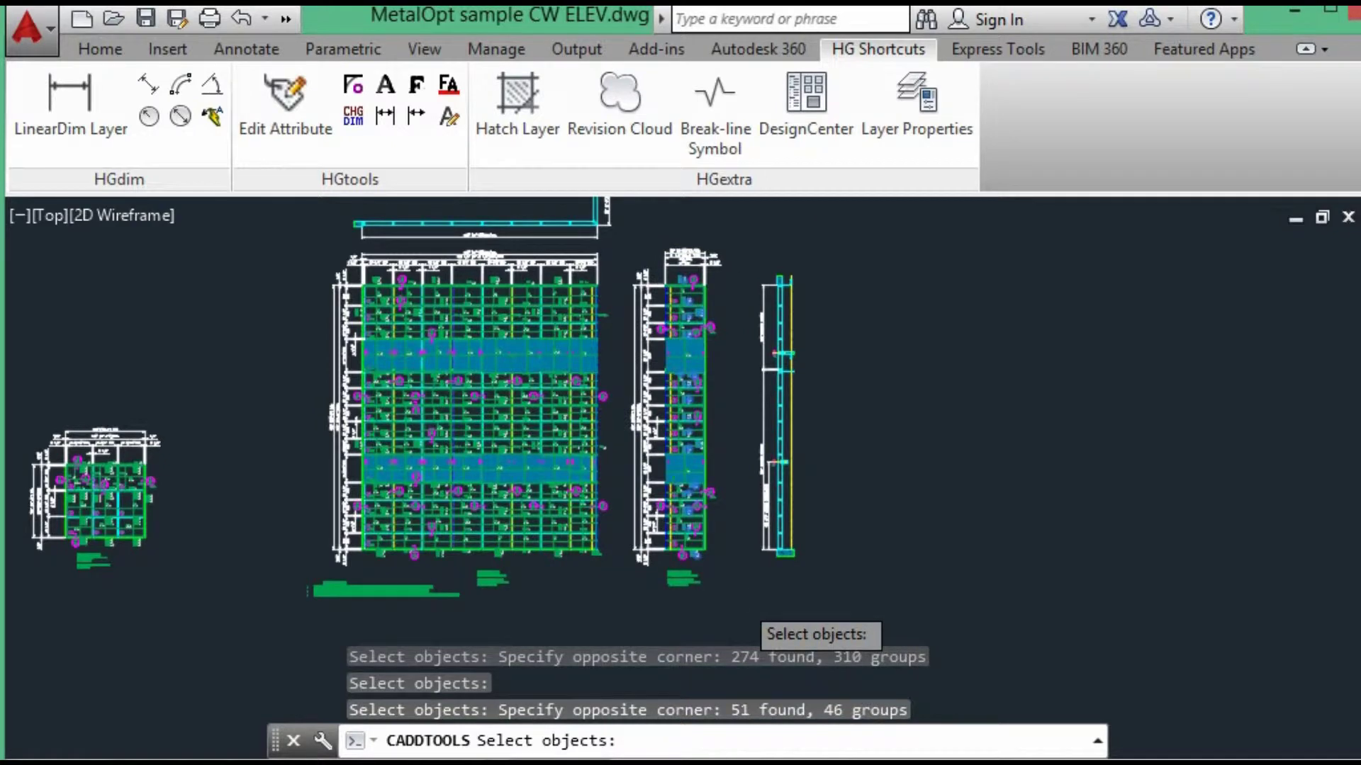
{"action": "key", "text": "Return"}
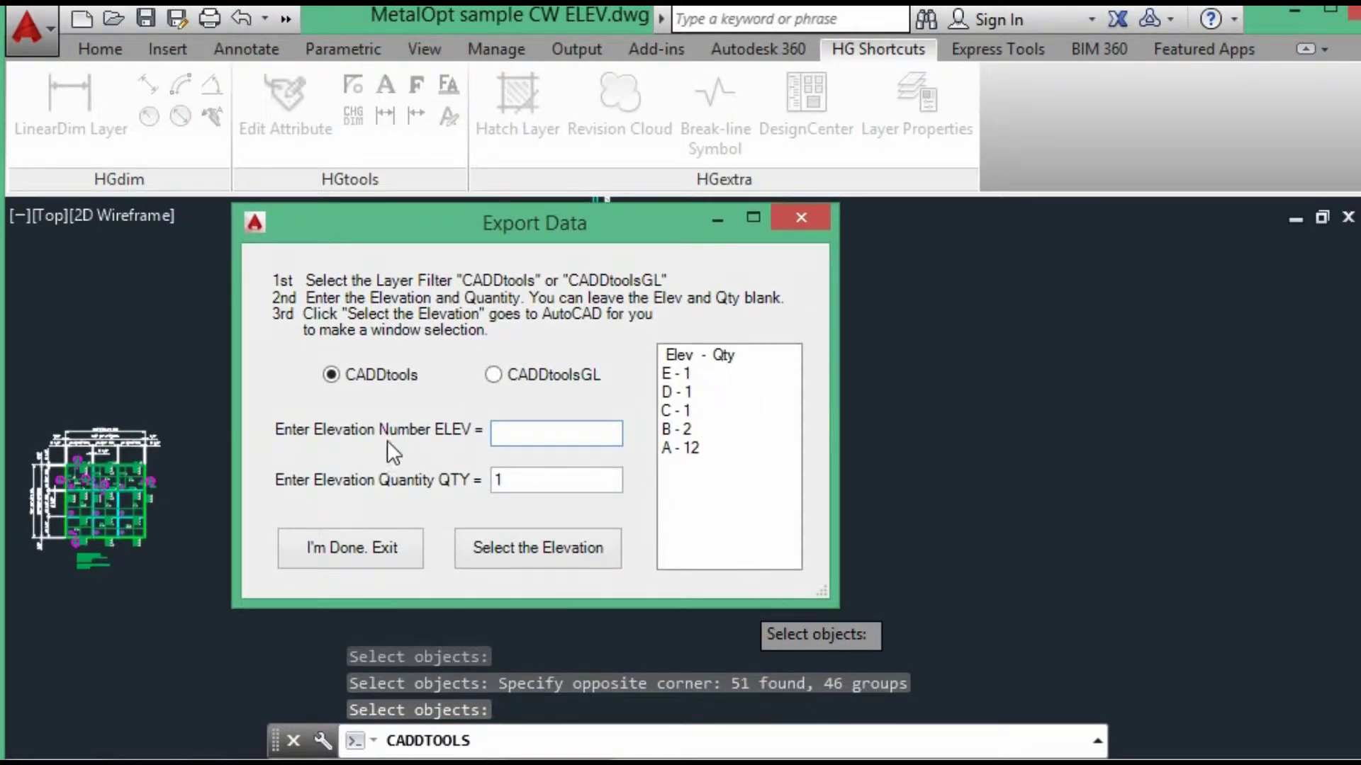
{"action": "left_click", "coordinate": [345, 546]}
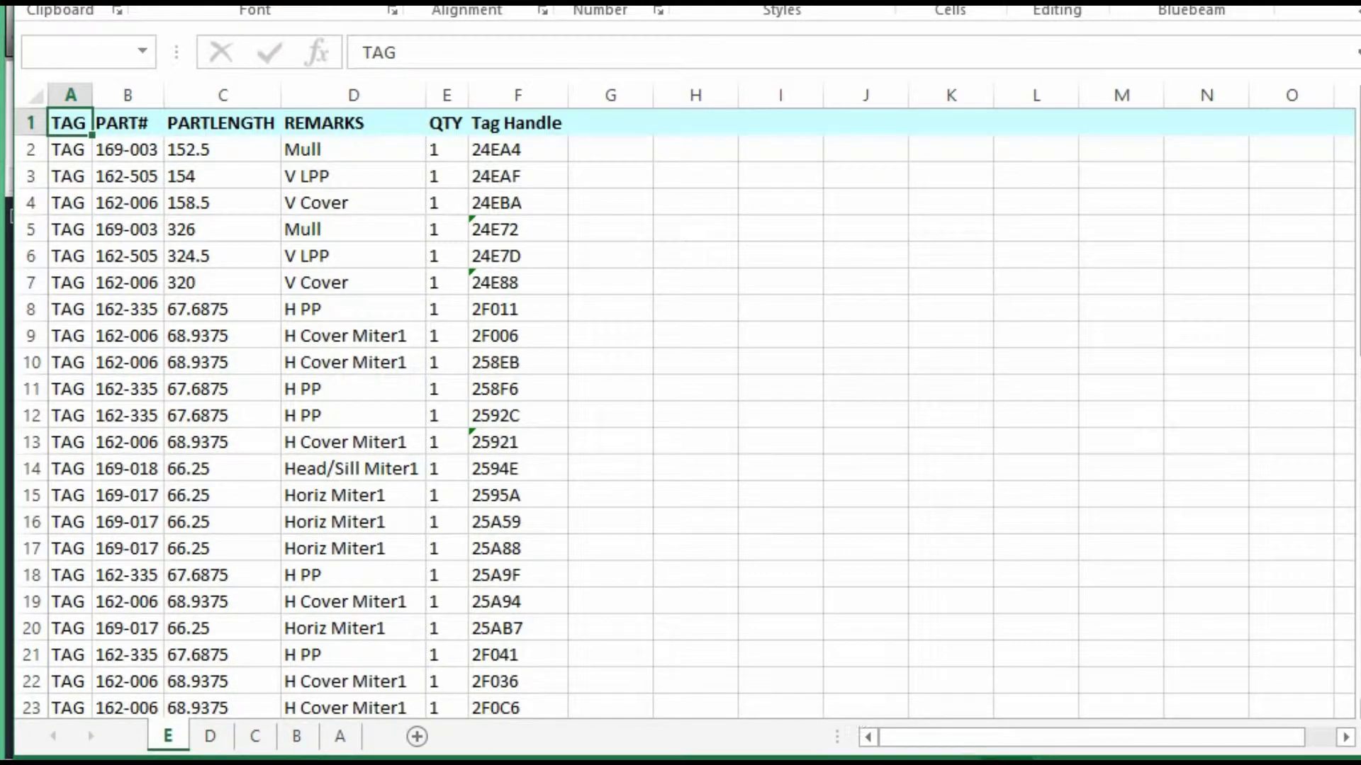
Review the exported part lists on sheets A through E, checking the tag handle in F2.
{"action": "left_click", "coordinate": [346, 736]}
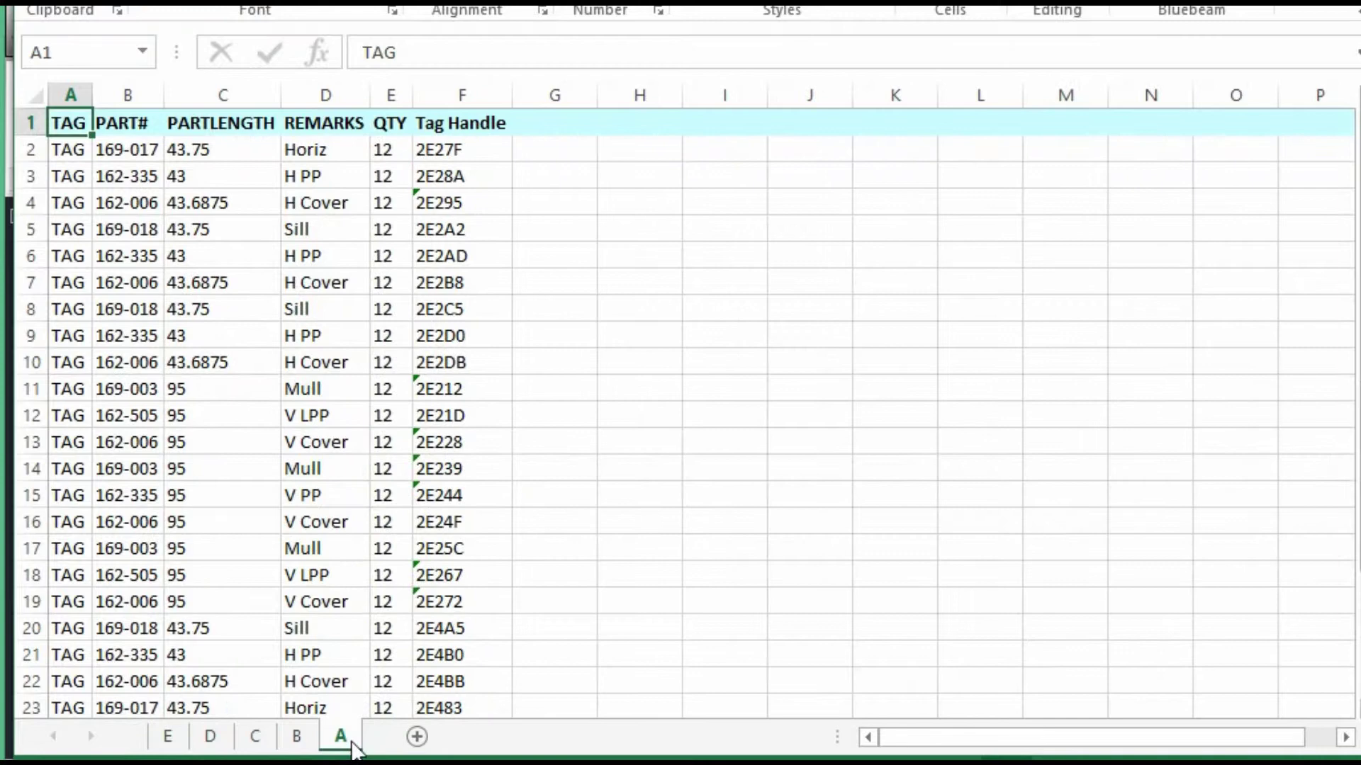
{"action": "scroll", "coordinate": [295, 377], "scroll_direction": "down", "scroll_amount": 6}
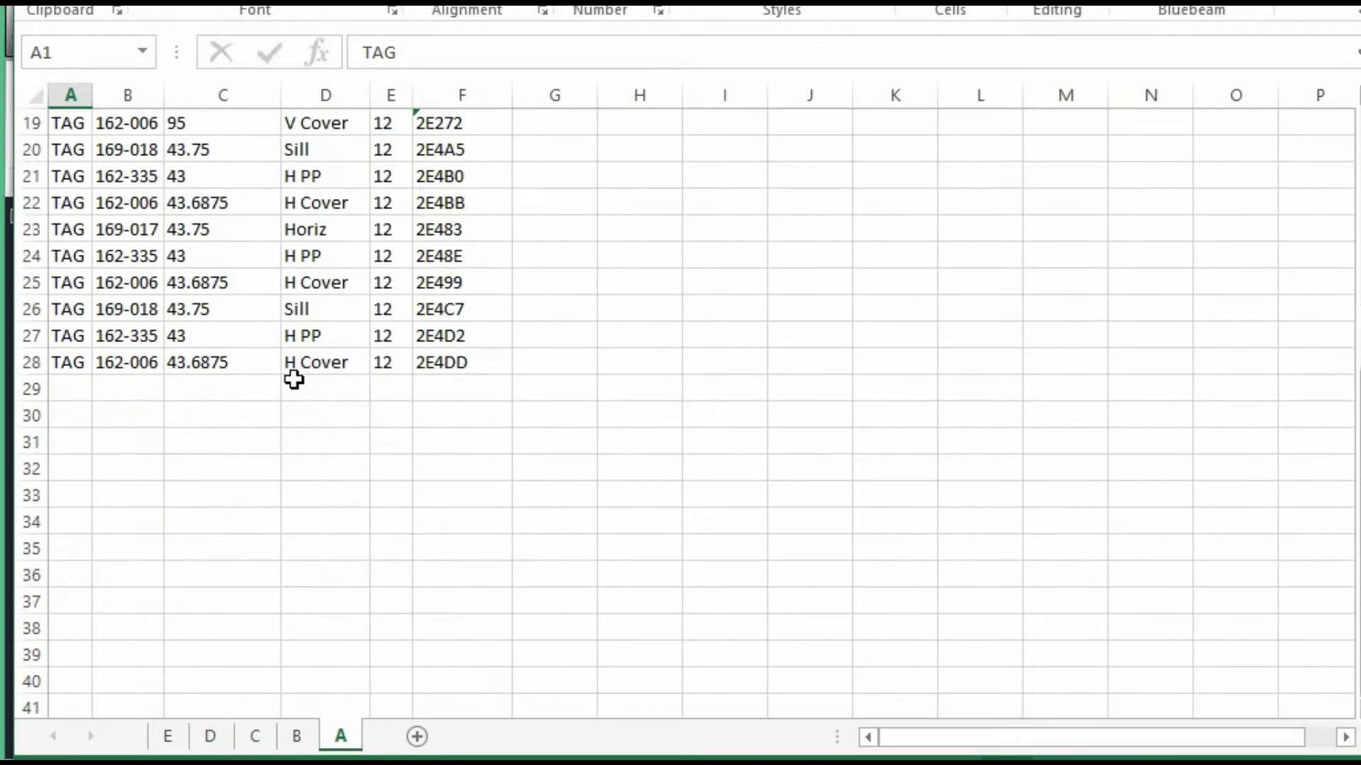
{"action": "scroll", "coordinate": [295, 378], "scroll_direction": "up", "scroll_amount": 3}
{"action": "scroll", "coordinate": [295, 377], "scroll_direction": "up", "scroll_amount": 3}
{"action": "left_click", "coordinate": [296, 736]}
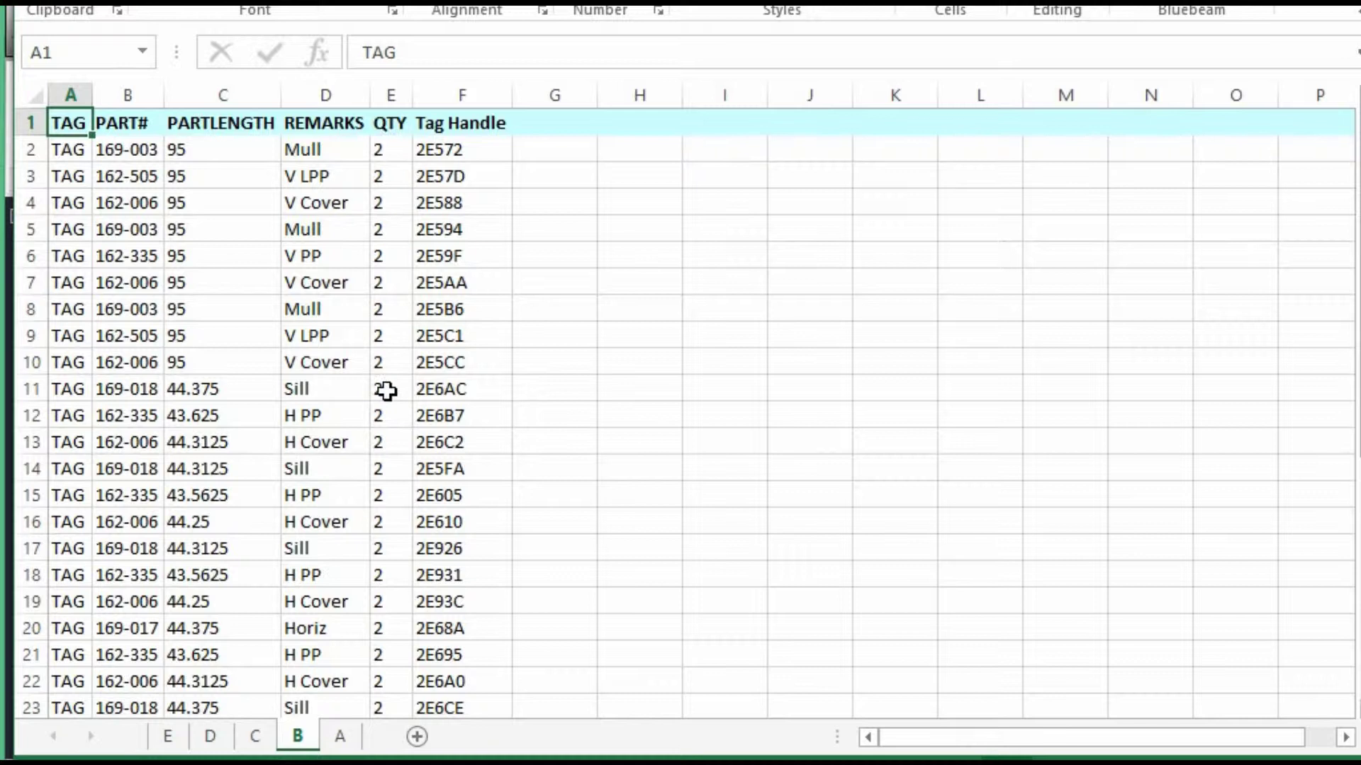
{"action": "left_click", "coordinate": [451, 152]}
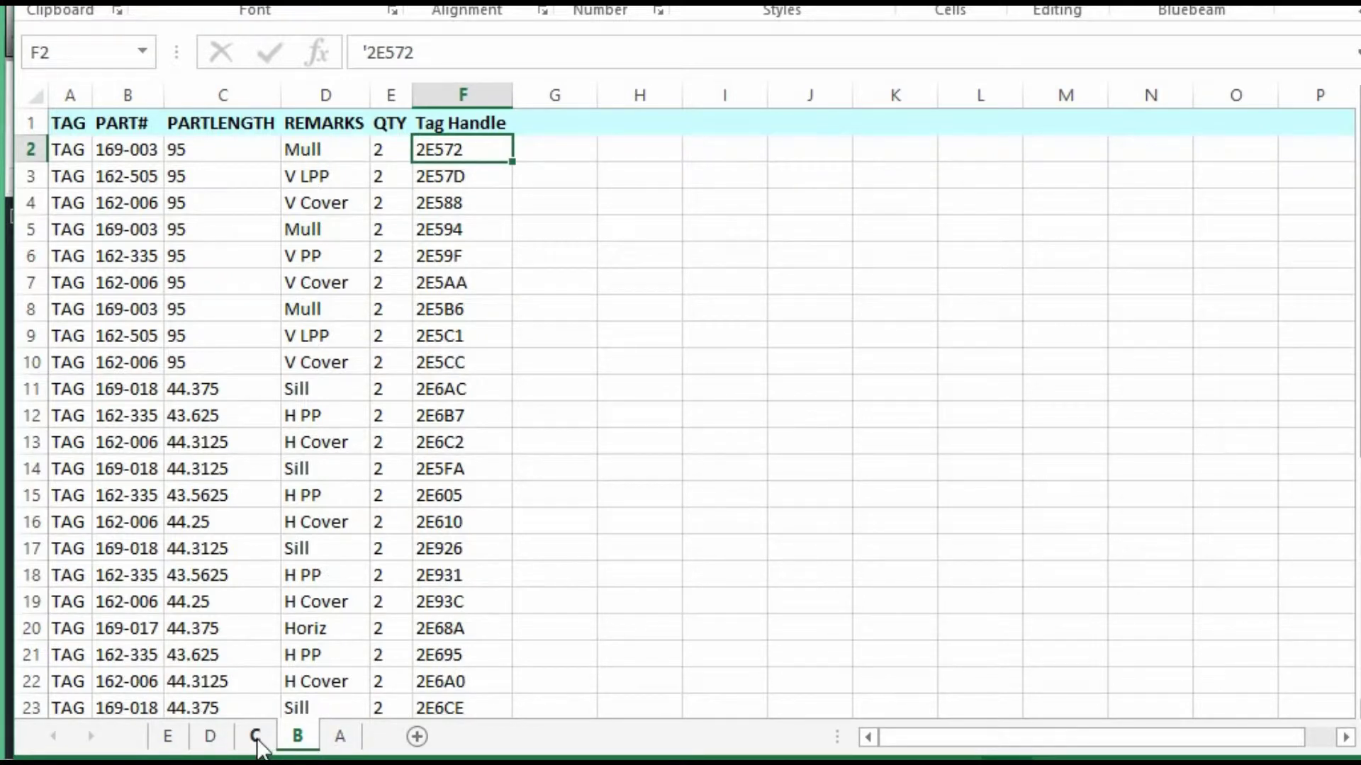
{"action": "left_click", "coordinate": [256, 741]}
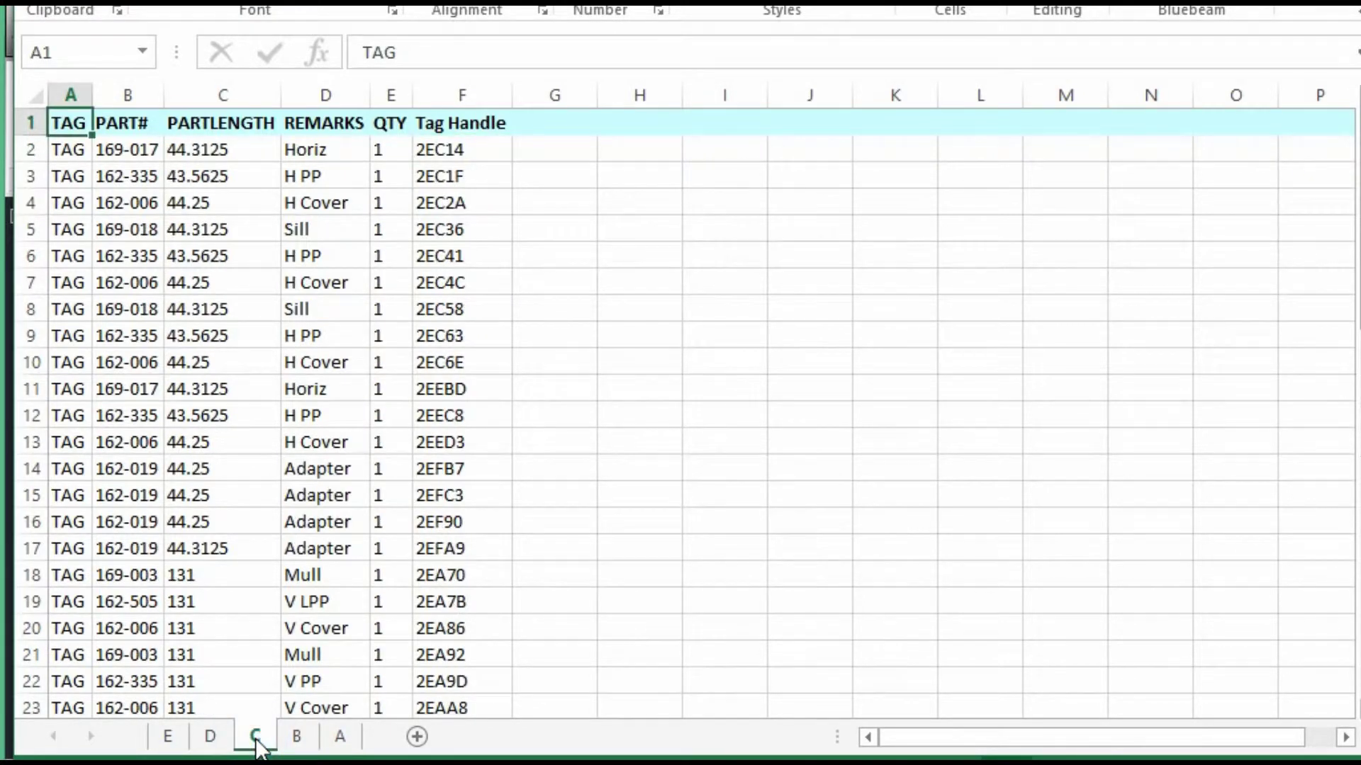
{"action": "left_click", "coordinate": [210, 739]}
{"action": "left_click", "coordinate": [170, 740]}
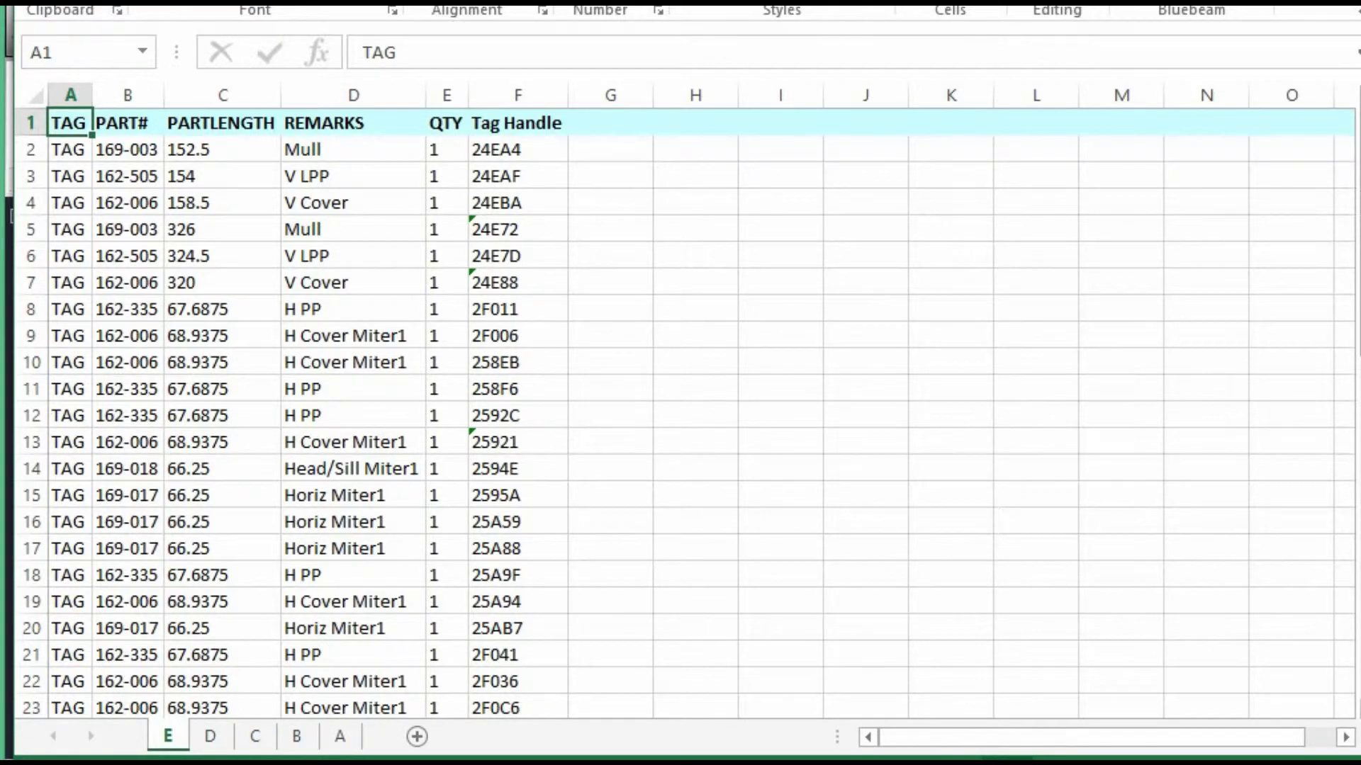
Save Book1 as CWdata.xlsx in the MetalOpt Project folder through Save As > Browse.
{"action": "key", "text": "alt+f"}
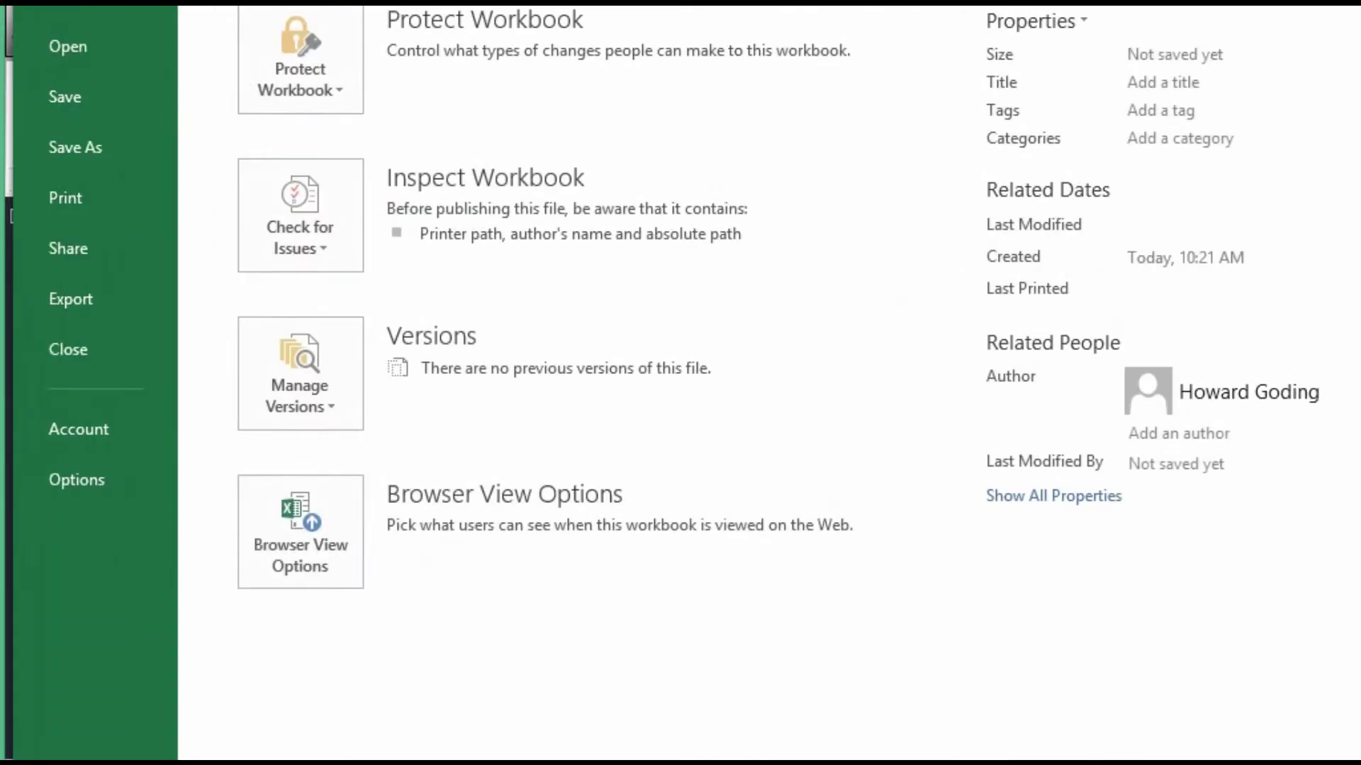
{"action": "left_click", "coordinate": [64, 151]}
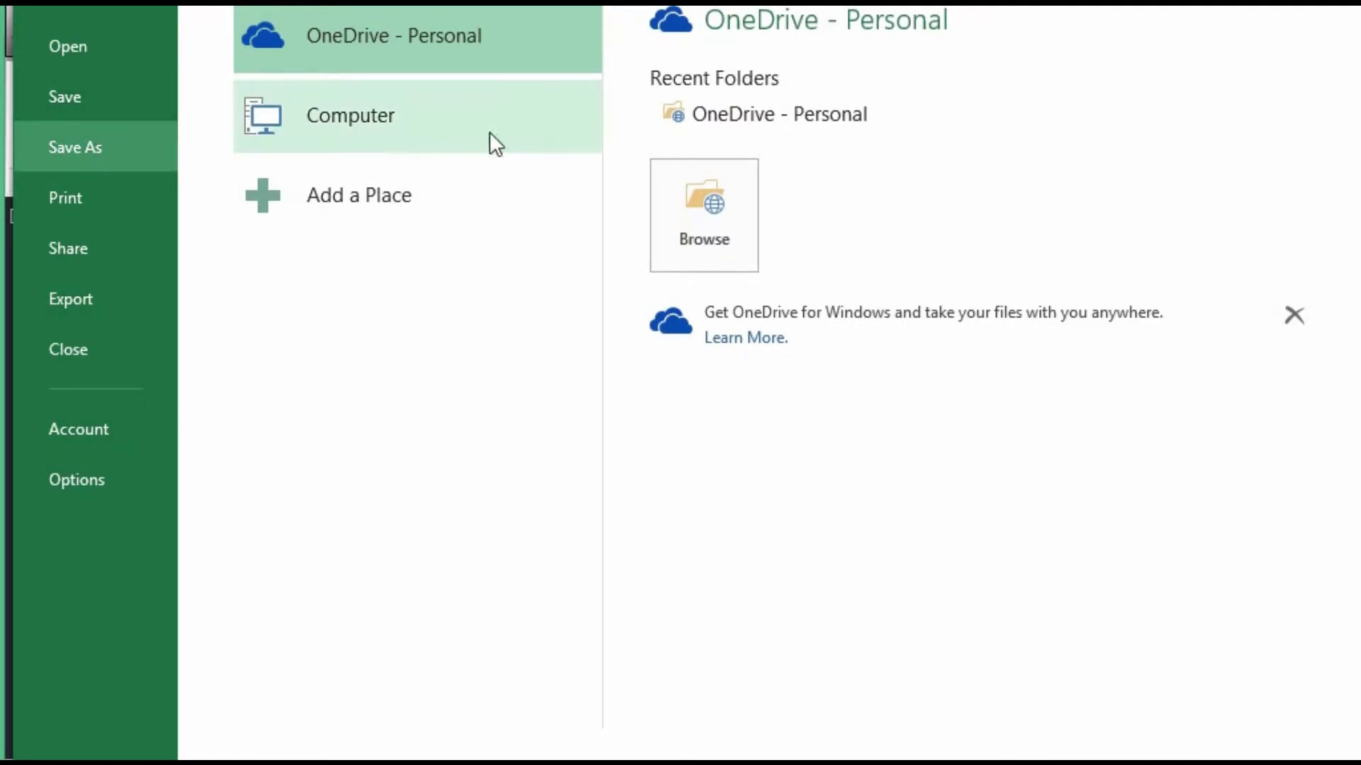
{"action": "left_click", "coordinate": [328, 116]}
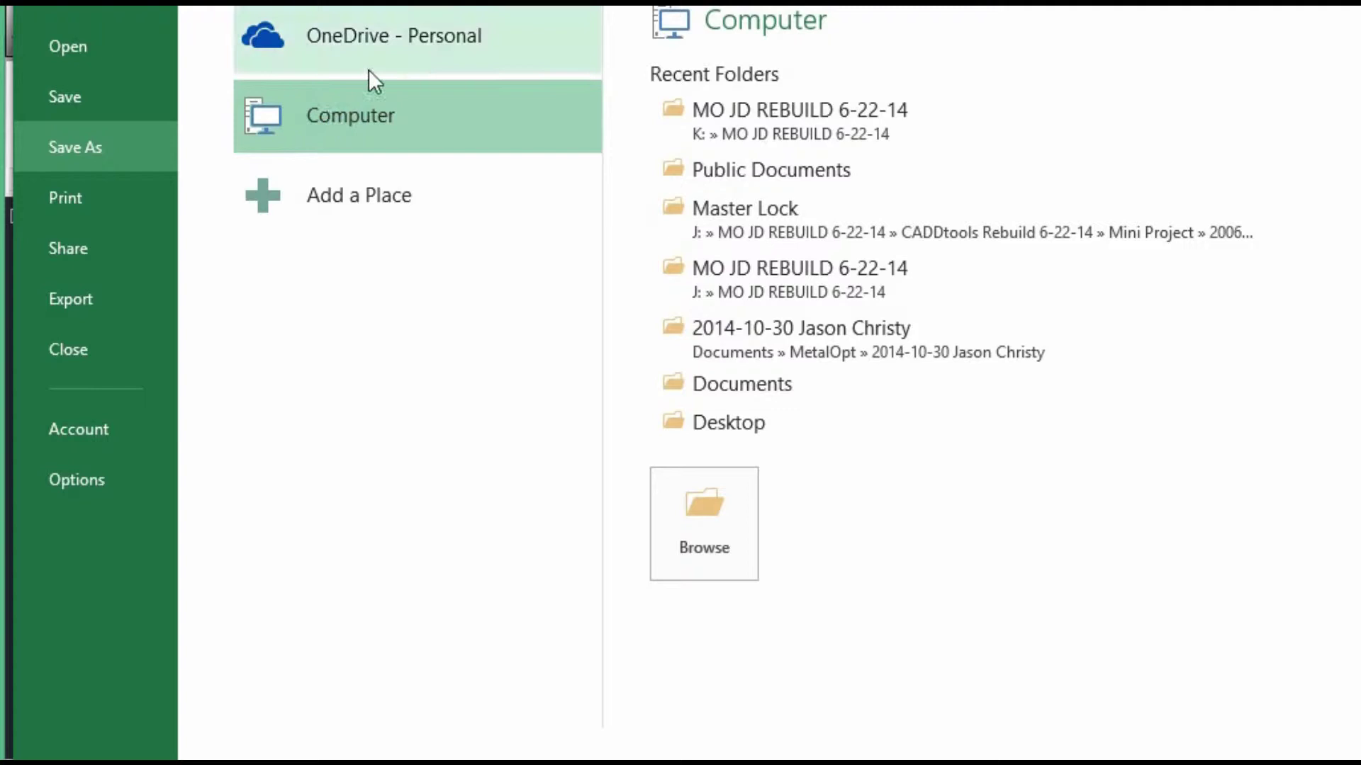
{"action": "left_click", "coordinate": [711, 525]}
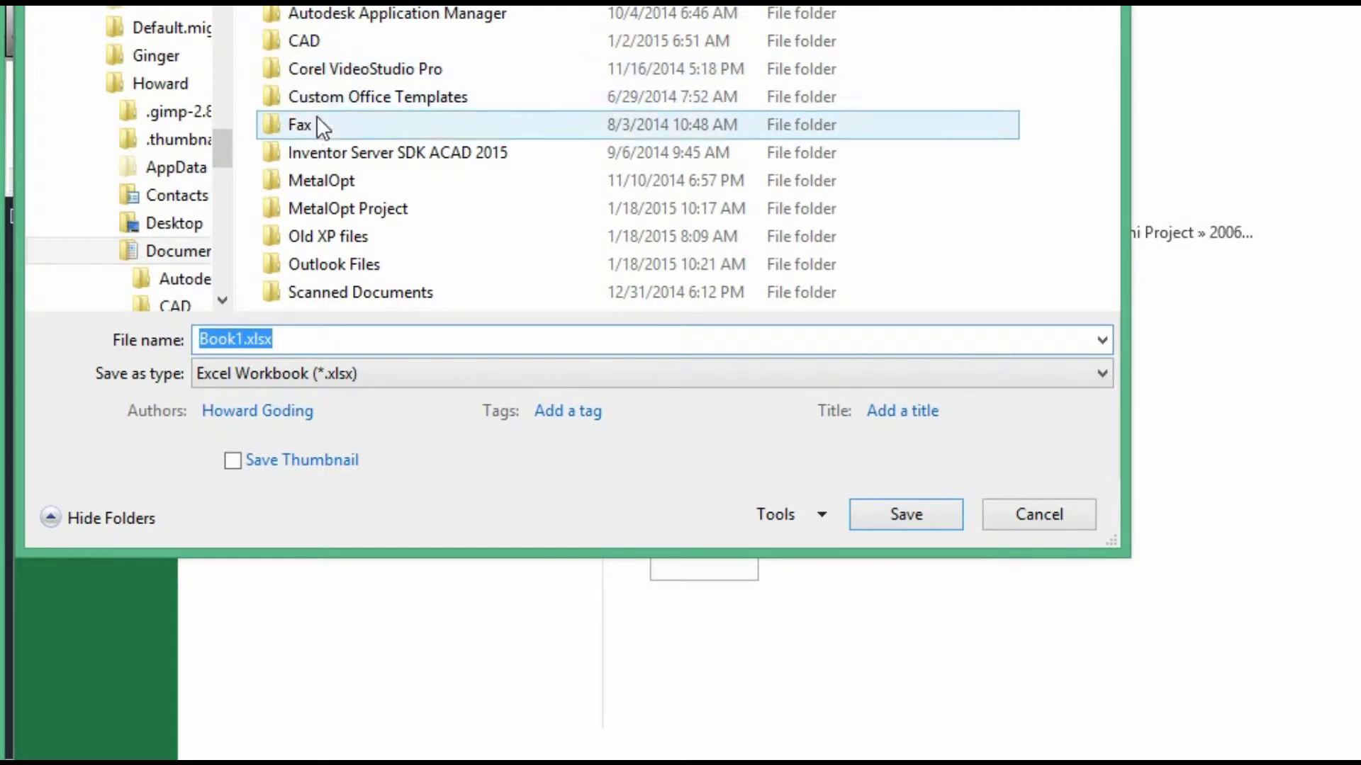
{"action": "double_click", "coordinate": [319, 210]}
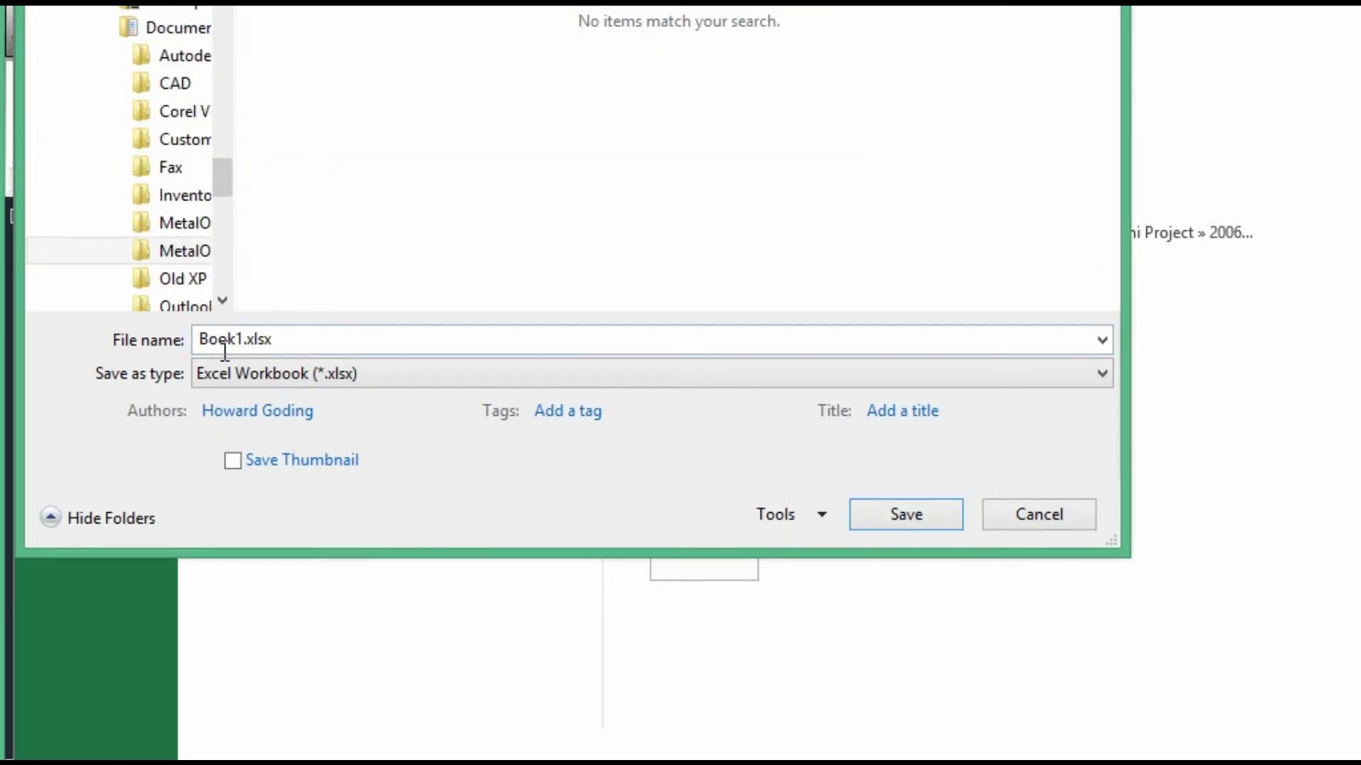
{"action": "double_click", "coordinate": [202, 340]}
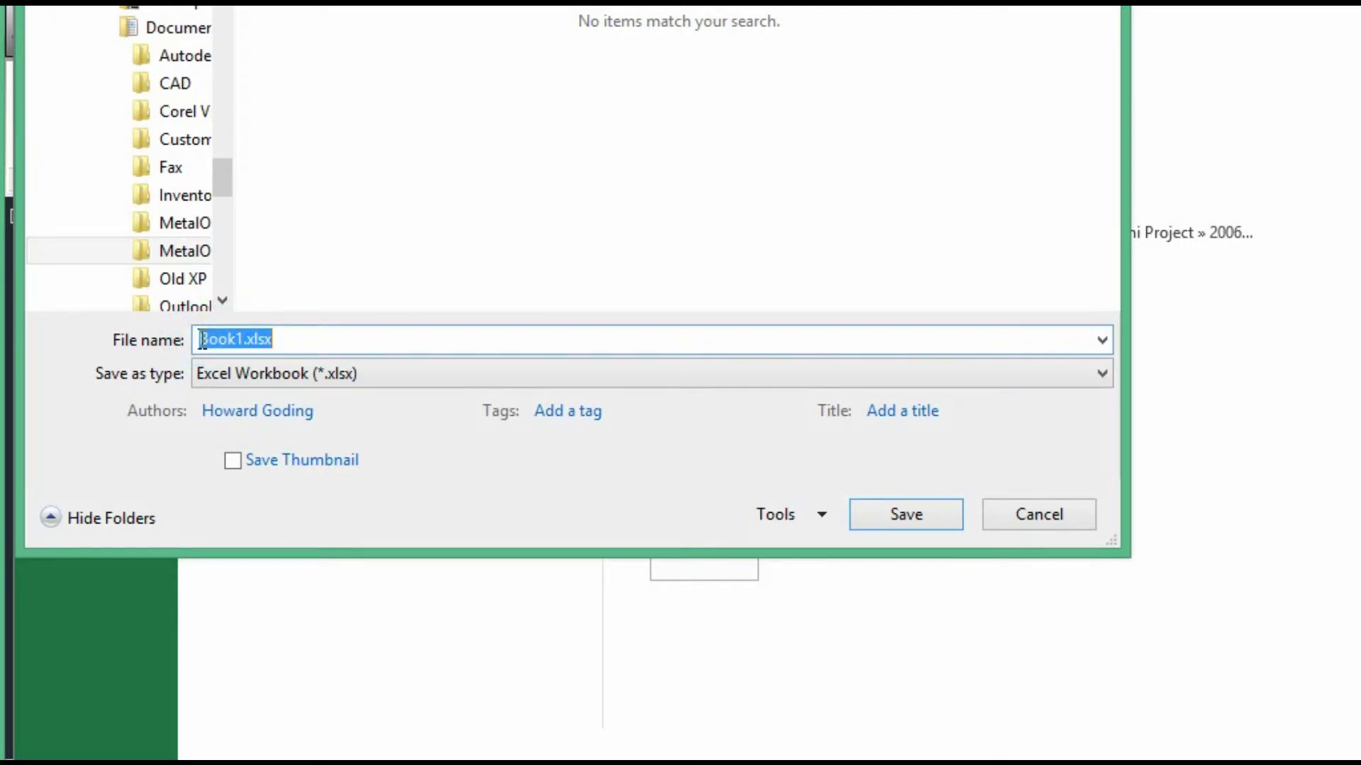
{"action": "left_click", "coordinate": [202, 340]}
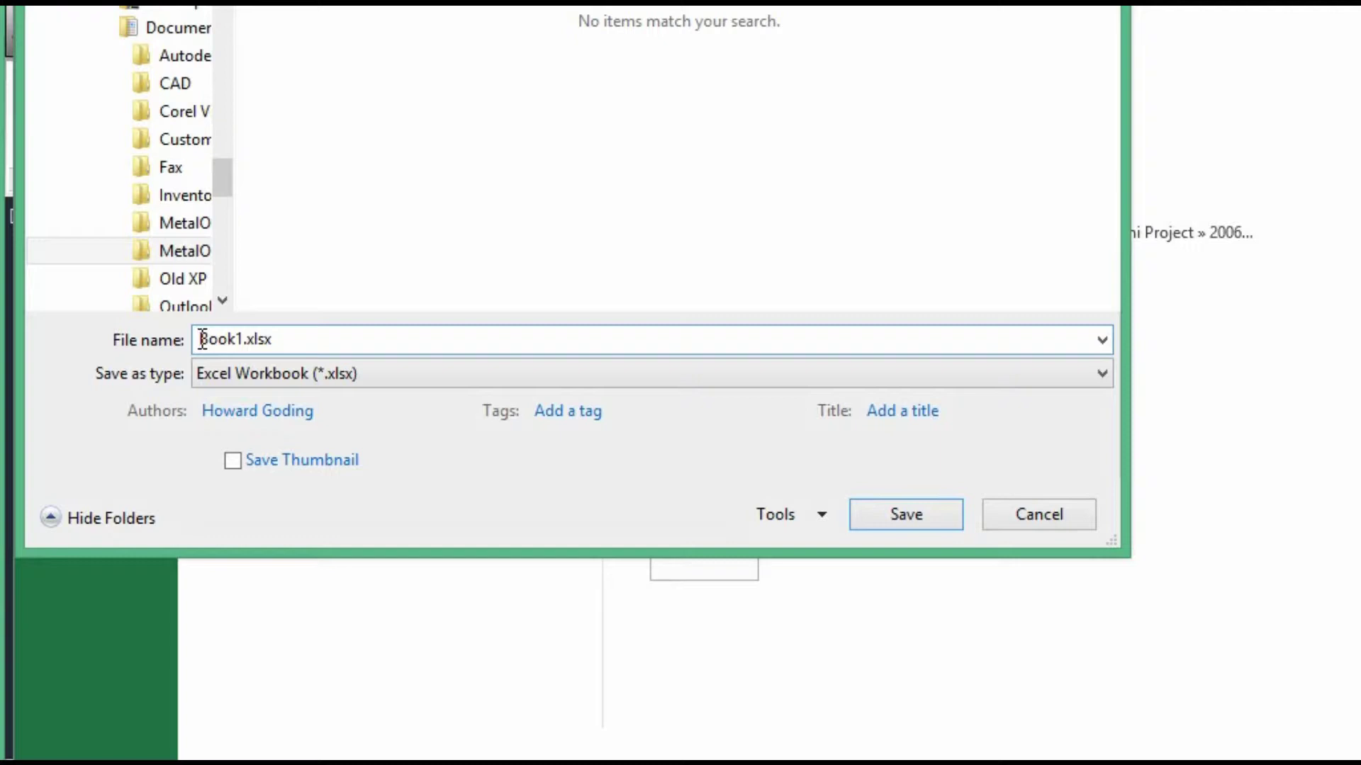
{"action": "type", "text": "CW"}
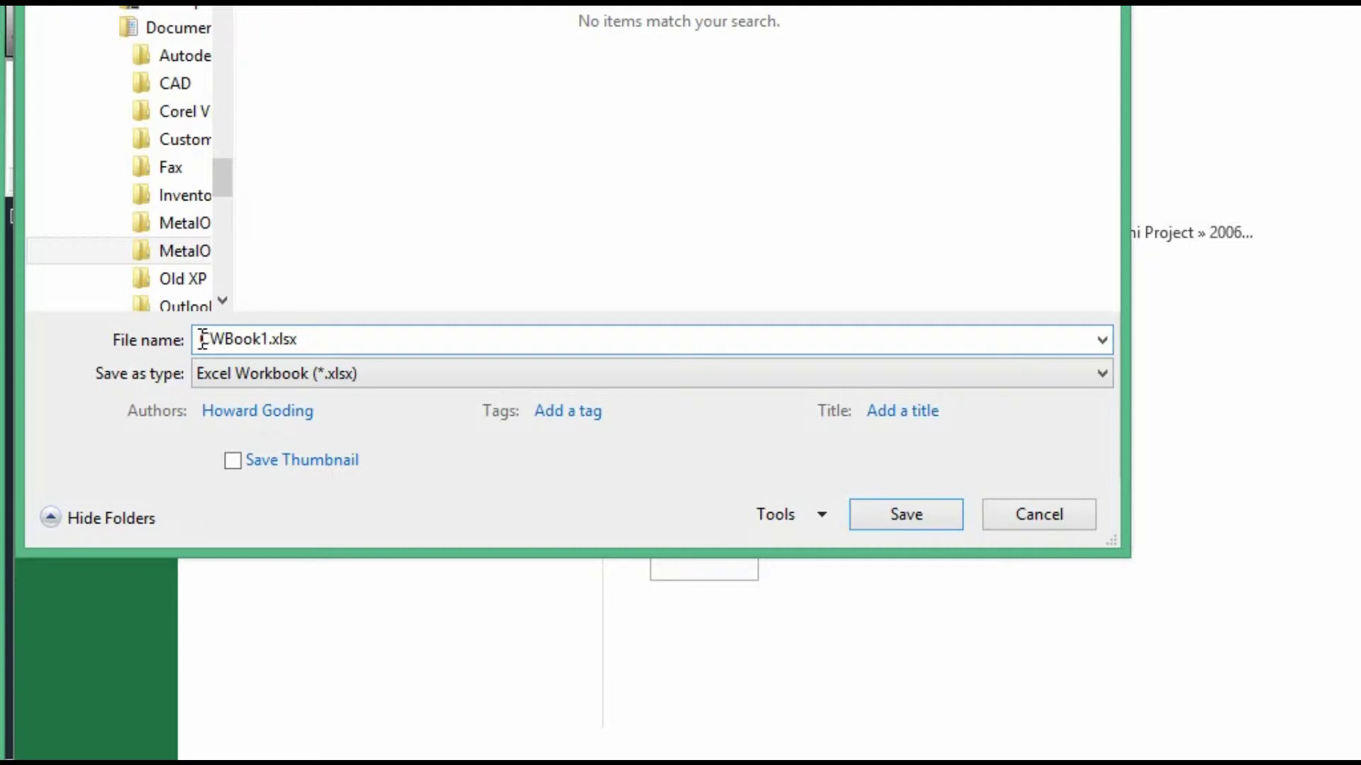
{"action": "type", "text": "data"}
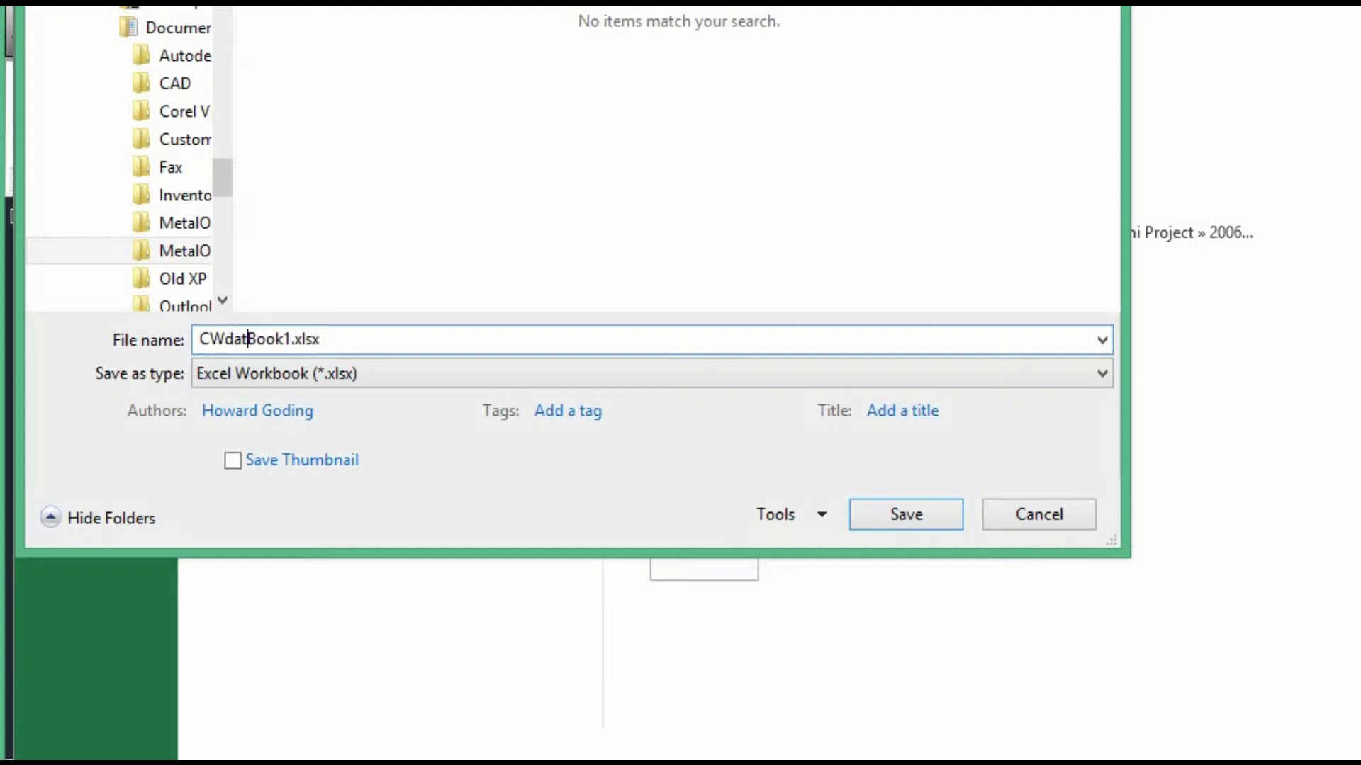
{"action": "key", "text": "Delete"}
{"action": "key", "text": "Delete"}
{"action": "key", "text": "Delete"}
{"action": "key", "text": "Delete"}
{"action": "key", "text": "Delete"}
{"action": "left_click", "coordinate": [910, 513]}
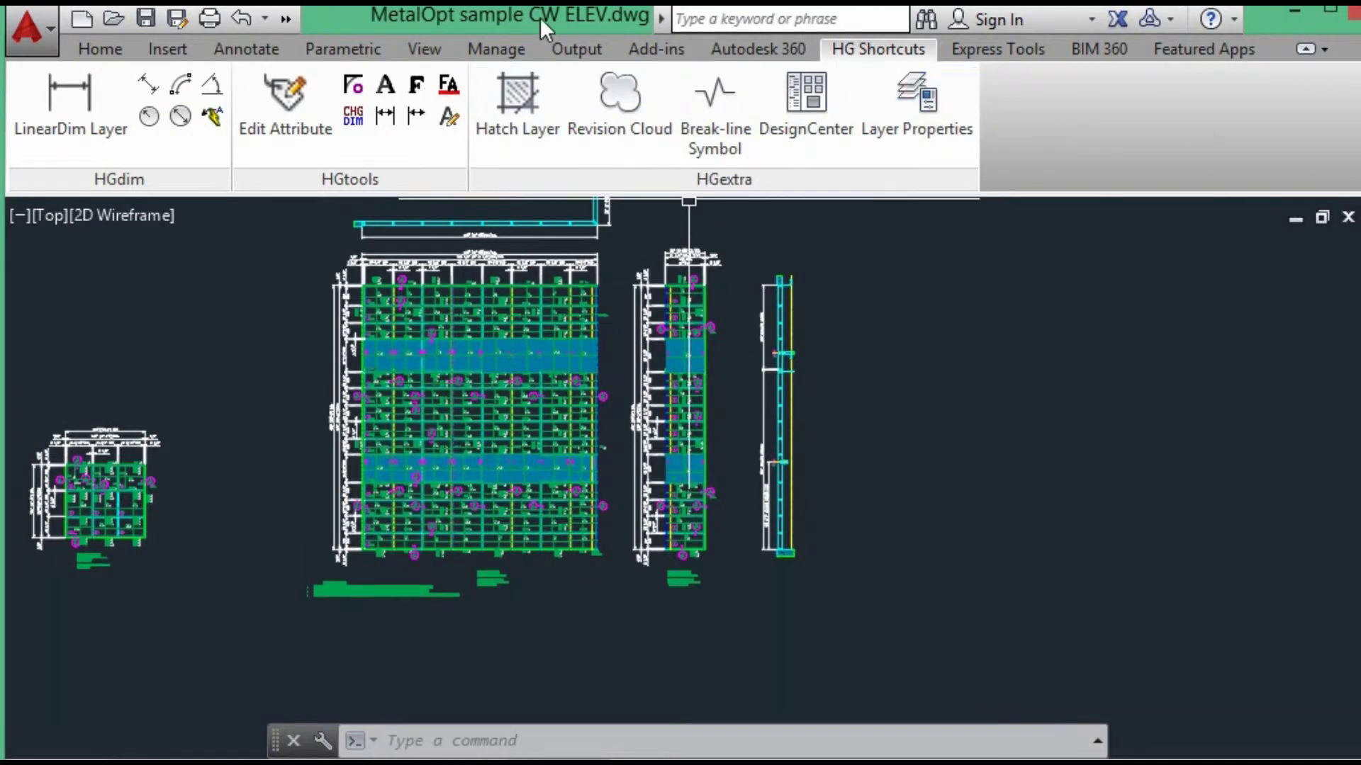
Pan and zoom to the elevations, then relaunch CADDTOOLS and centre its window.
{"action": "scroll", "coordinate": [871, 547], "scroll_direction": "down", "scroll_amount": 2}
{"action": "middle_click_drag", "start_coordinate": [773, 545], "coordinate": [950, 583]}
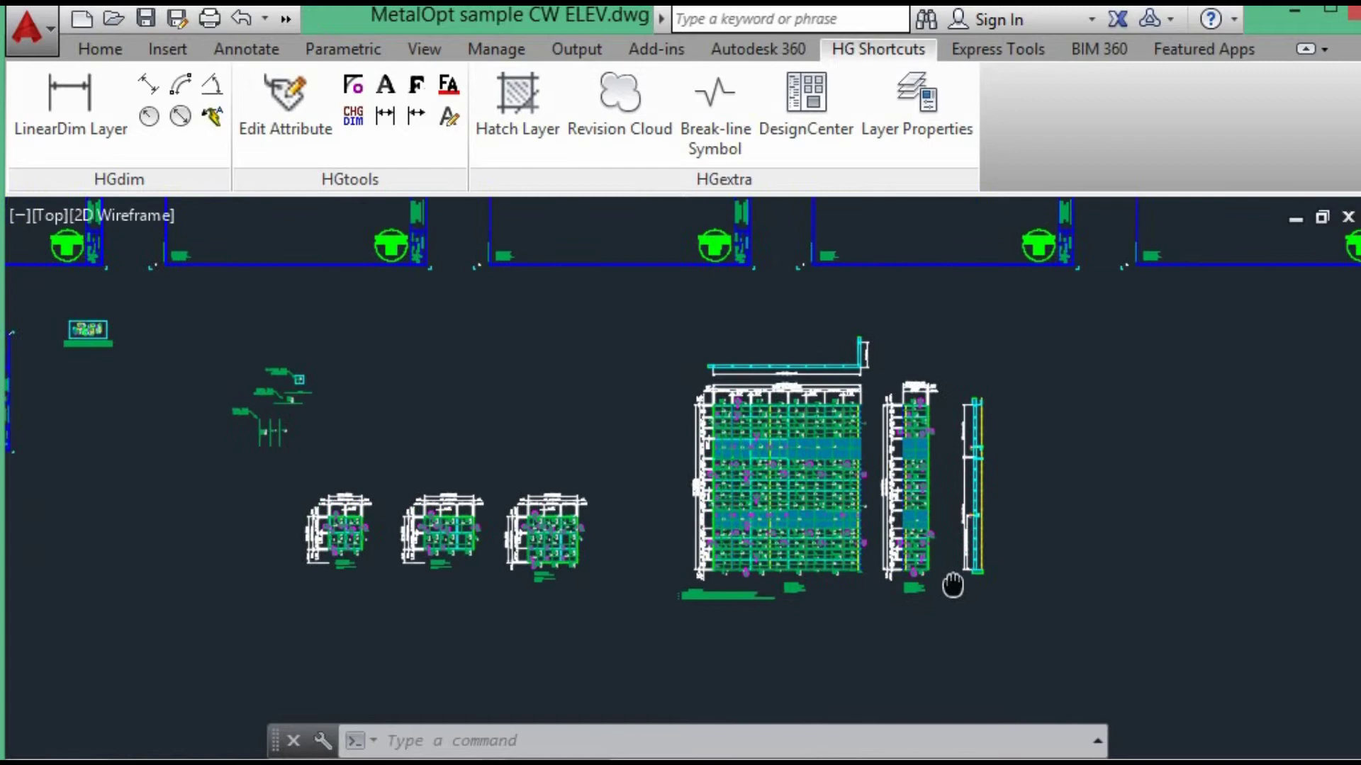
{"action": "scroll", "coordinate": [659, 528], "scroll_direction": "up", "scroll_amount": 3}
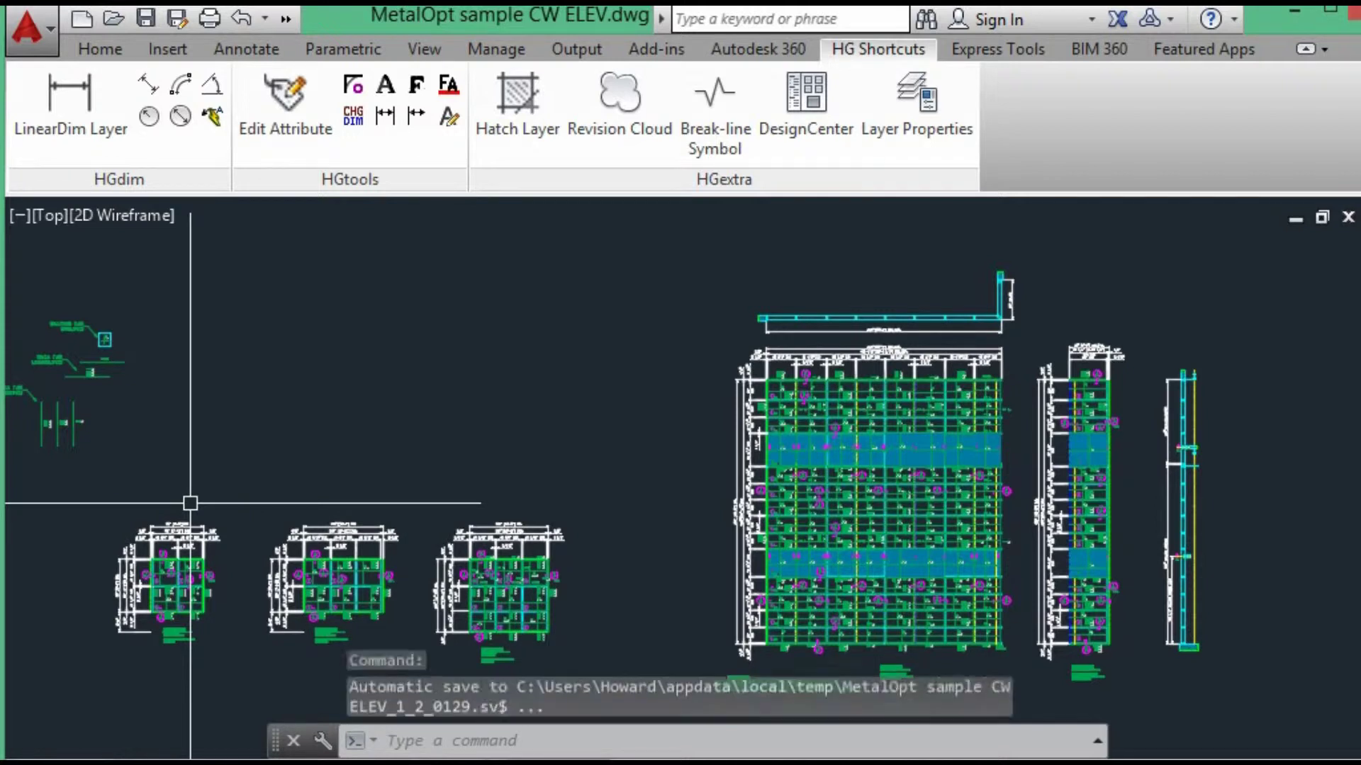
{"action": "type", "text": "CADDTOOLS"}
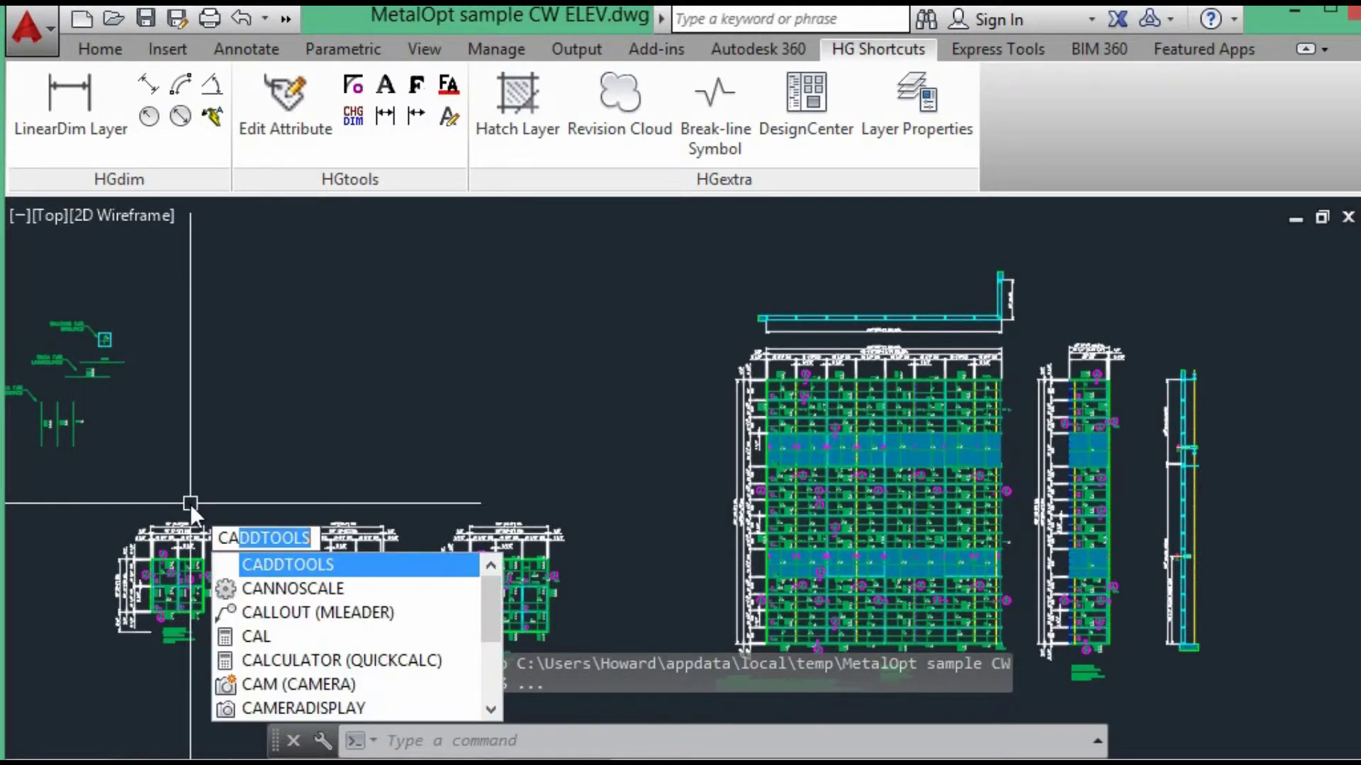
{"action": "key", "text": "Return"}
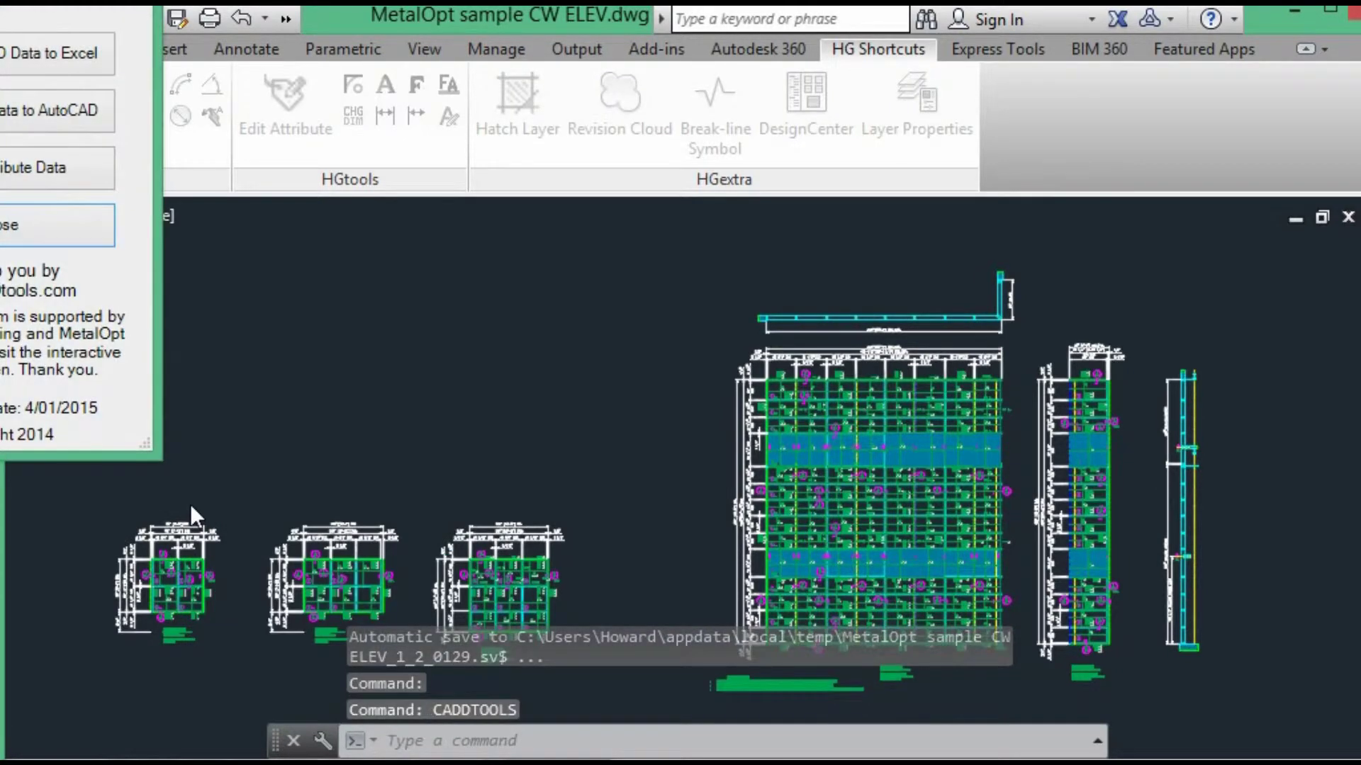
{"action": "left_click_drag", "start_coordinate": [2, 1], "coordinate": [389, 84]}
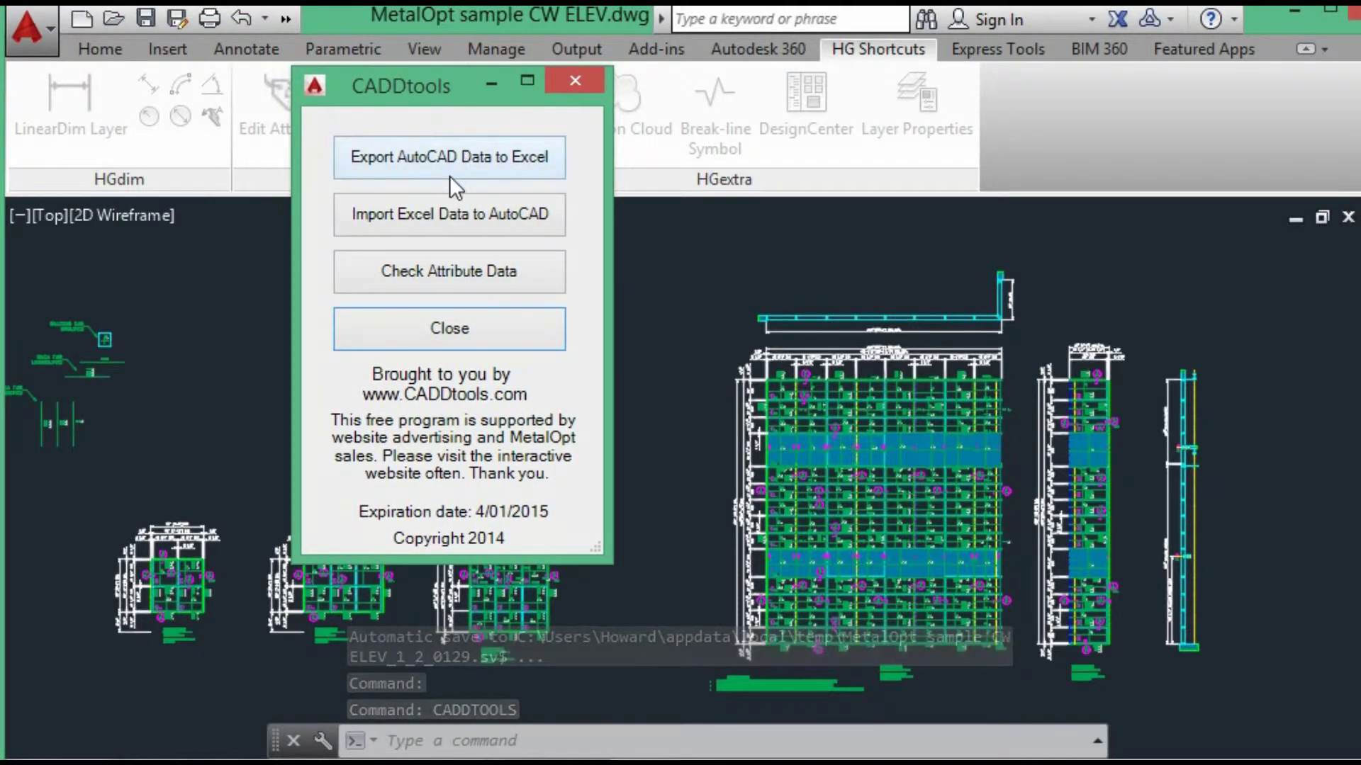
Start the Excel export with the CADDtoolsGL filter, elevation A and quantity 12.
{"action": "left_click", "coordinate": [461, 150]}
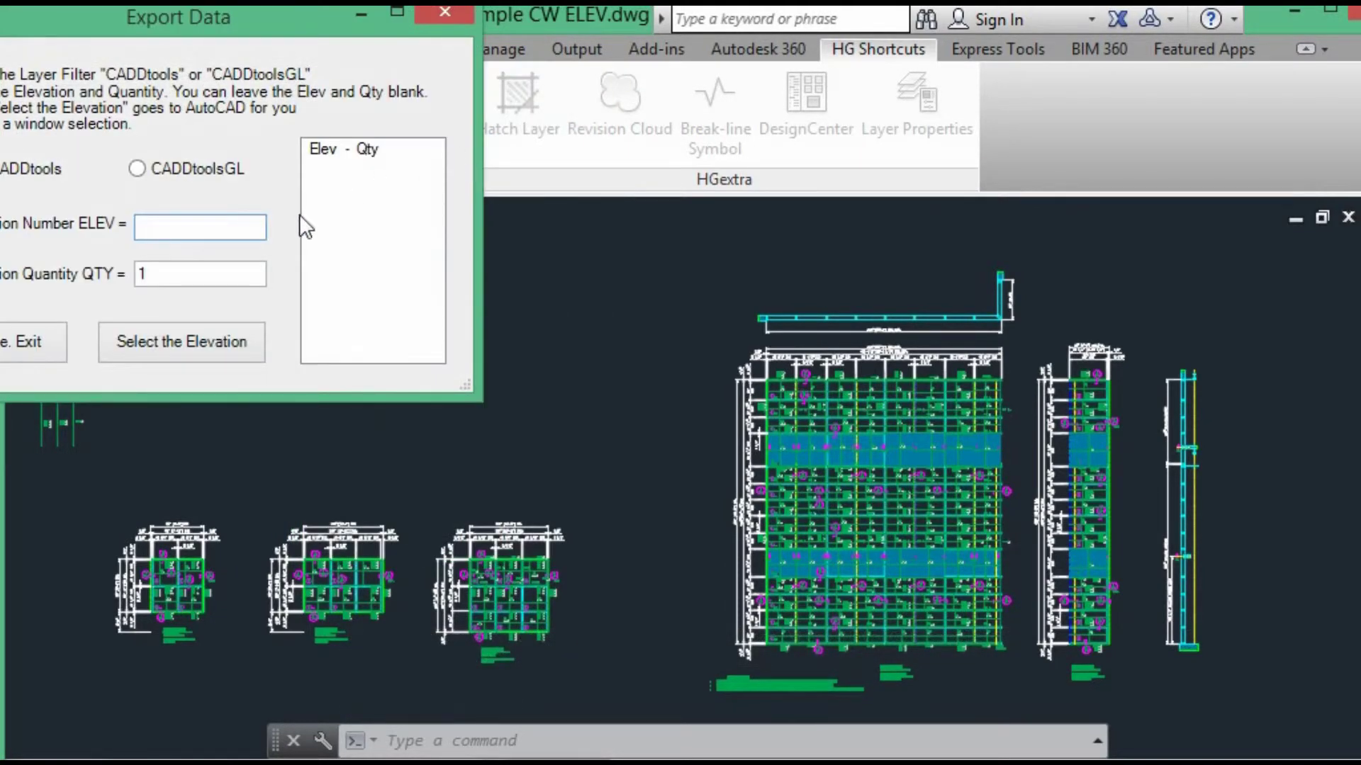
{"action": "left_click", "coordinate": [136, 169]}
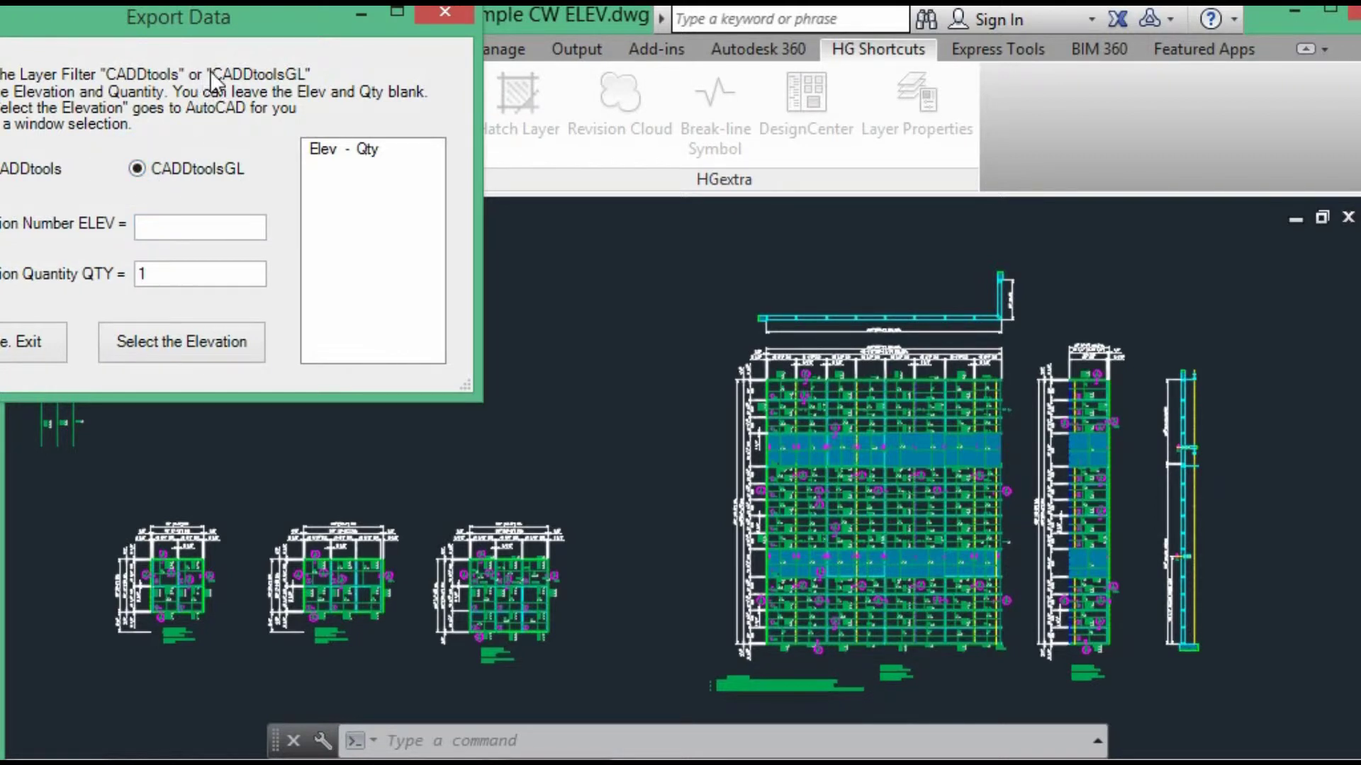
{"action": "left_click", "coordinate": [174, 231]}
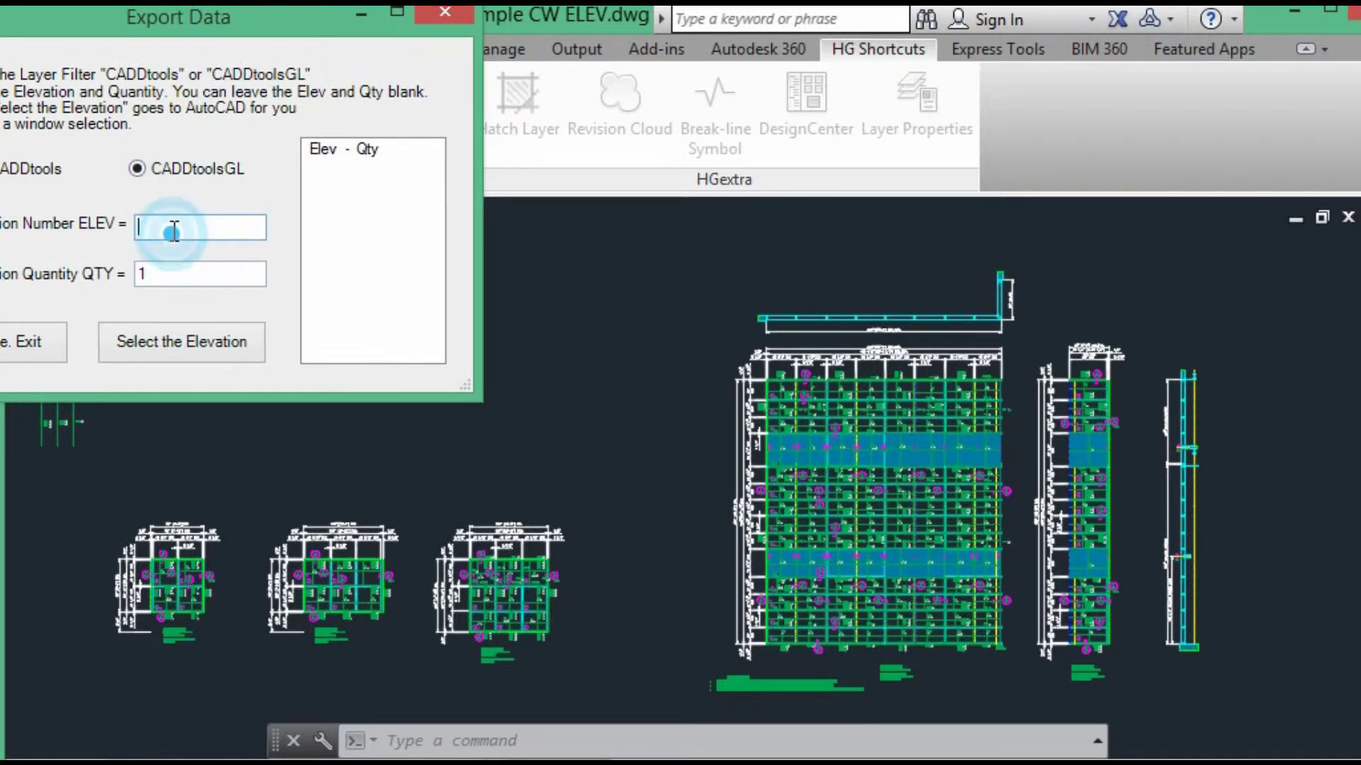
{"action": "type", "text": "A"}
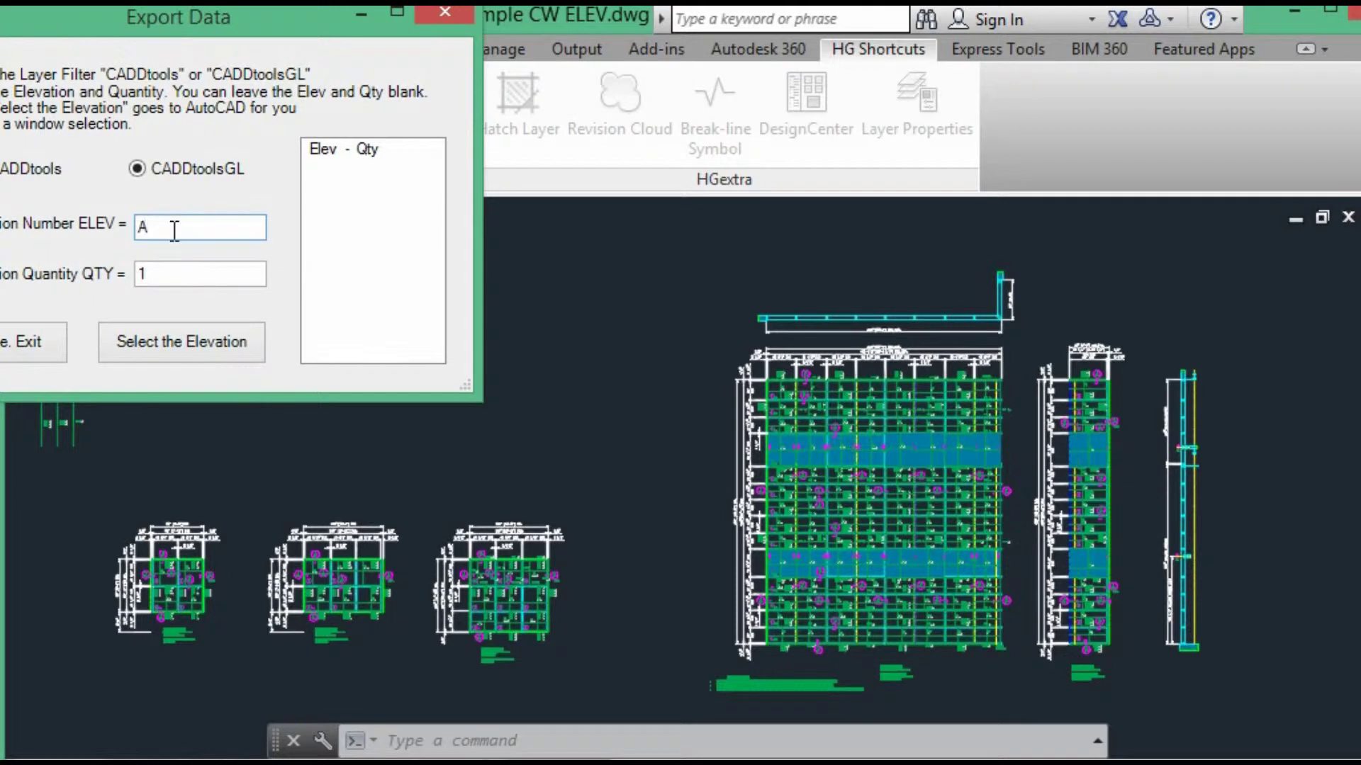
{"action": "left_click", "coordinate": [162, 275]}
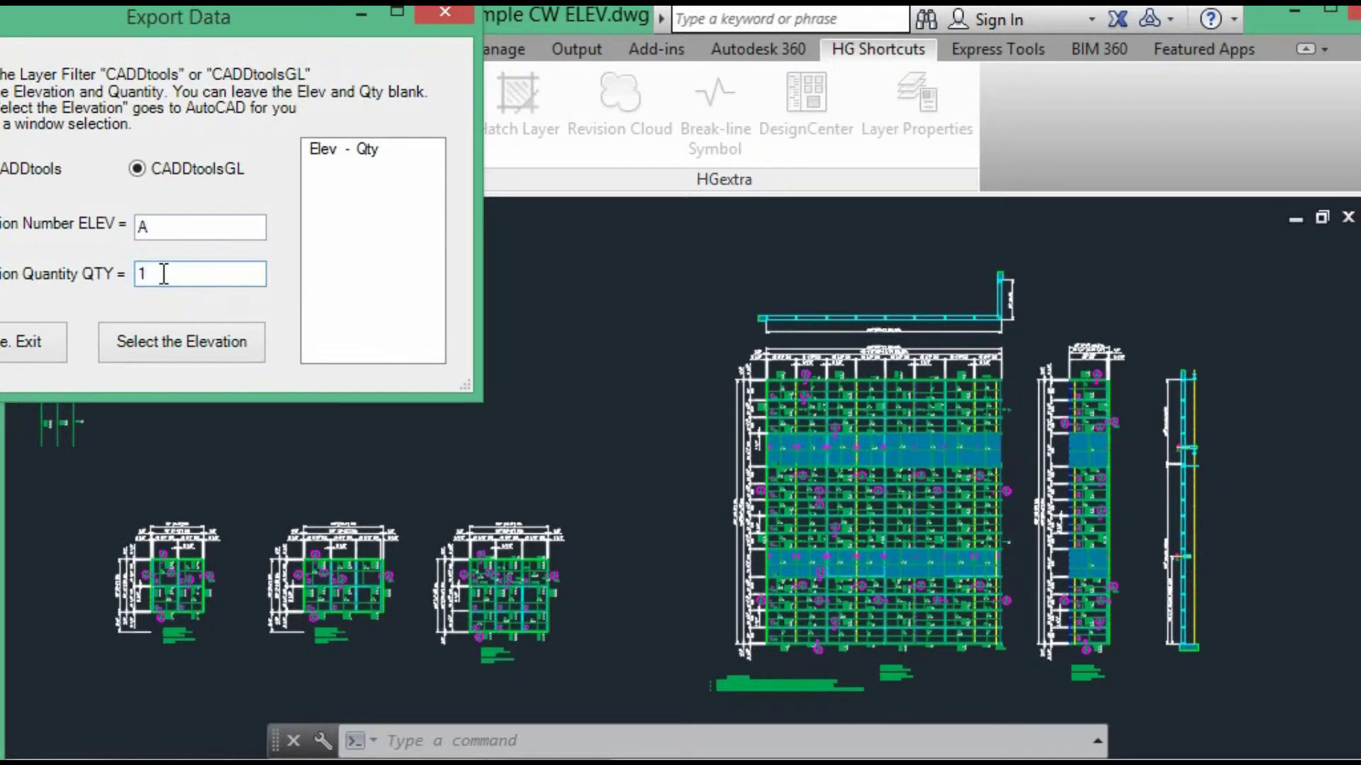
{"action": "type", "text": "2"}
Window-select elevation A's glass tags so A - 12 is added to the list.
{"action": "left_click", "coordinate": [168, 343]}
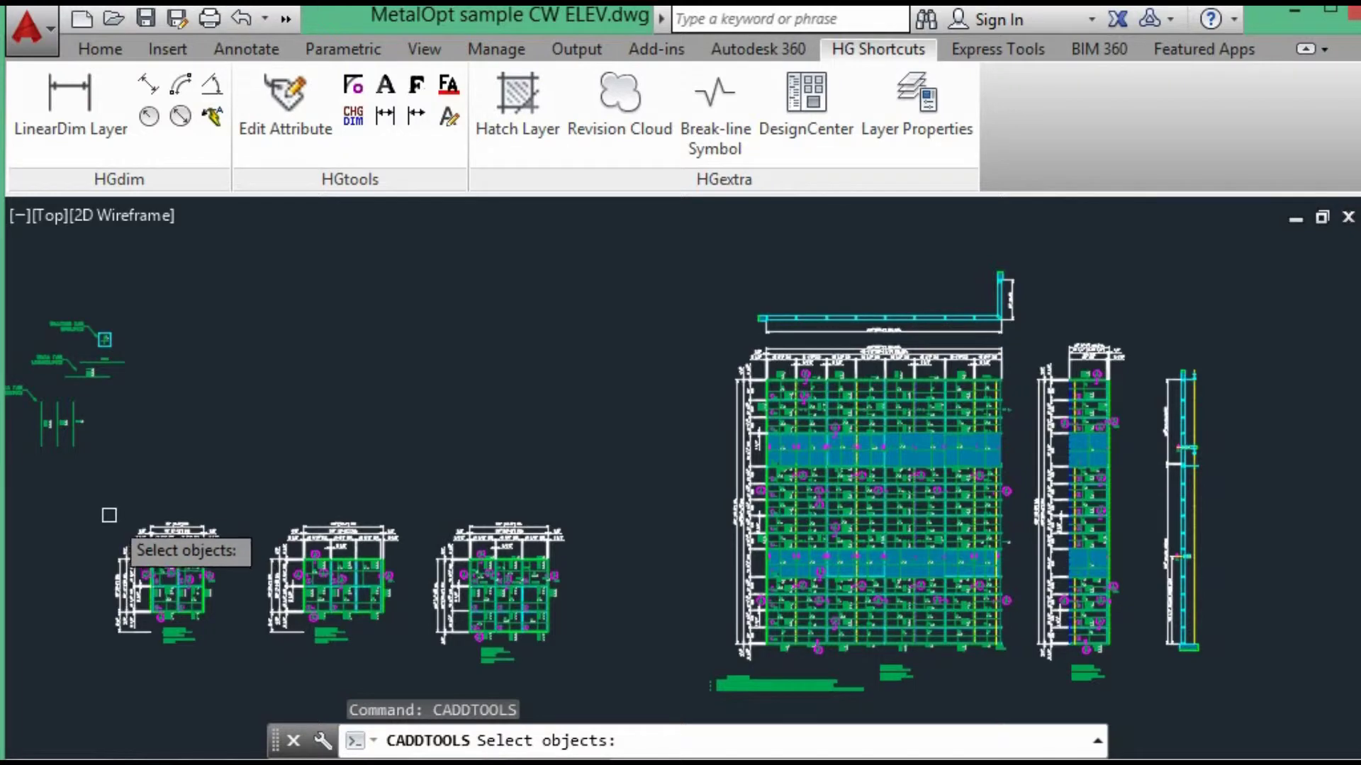
{"action": "scroll", "coordinate": [142, 578], "scroll_direction": "up", "scroll_amount": 5}
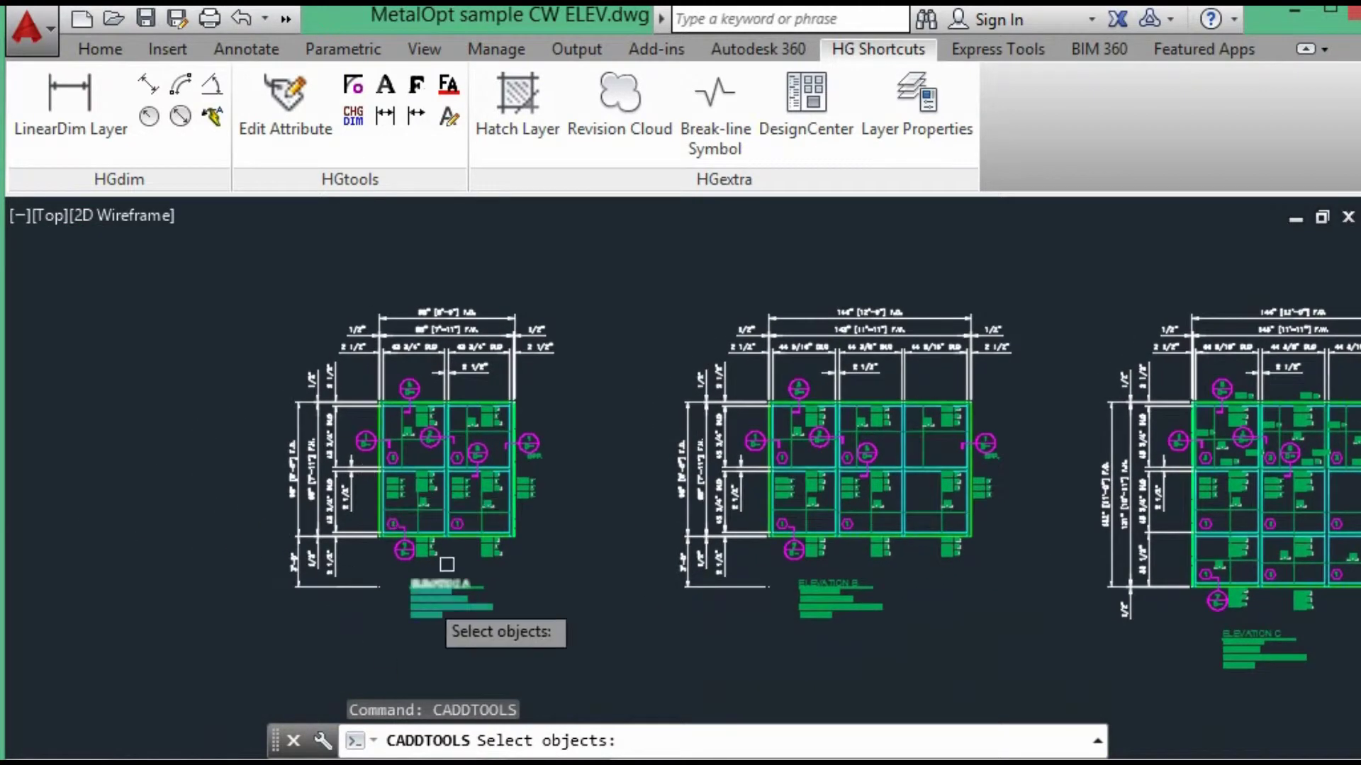
{"action": "left_click", "coordinate": [287, 311]}
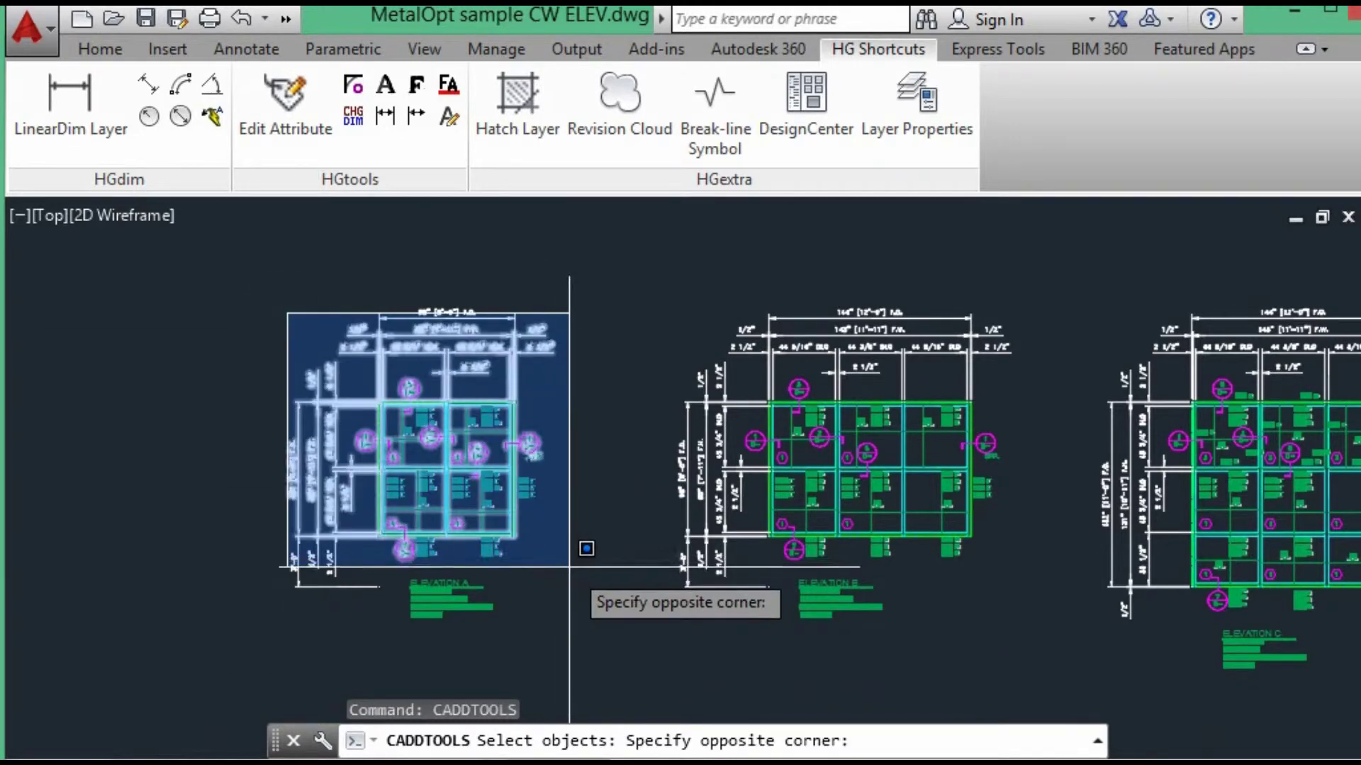
{"action": "left_click", "coordinate": [569, 563]}
{"action": "scroll", "coordinate": [482, 517], "scroll_direction": "up", "scroll_amount": 8}
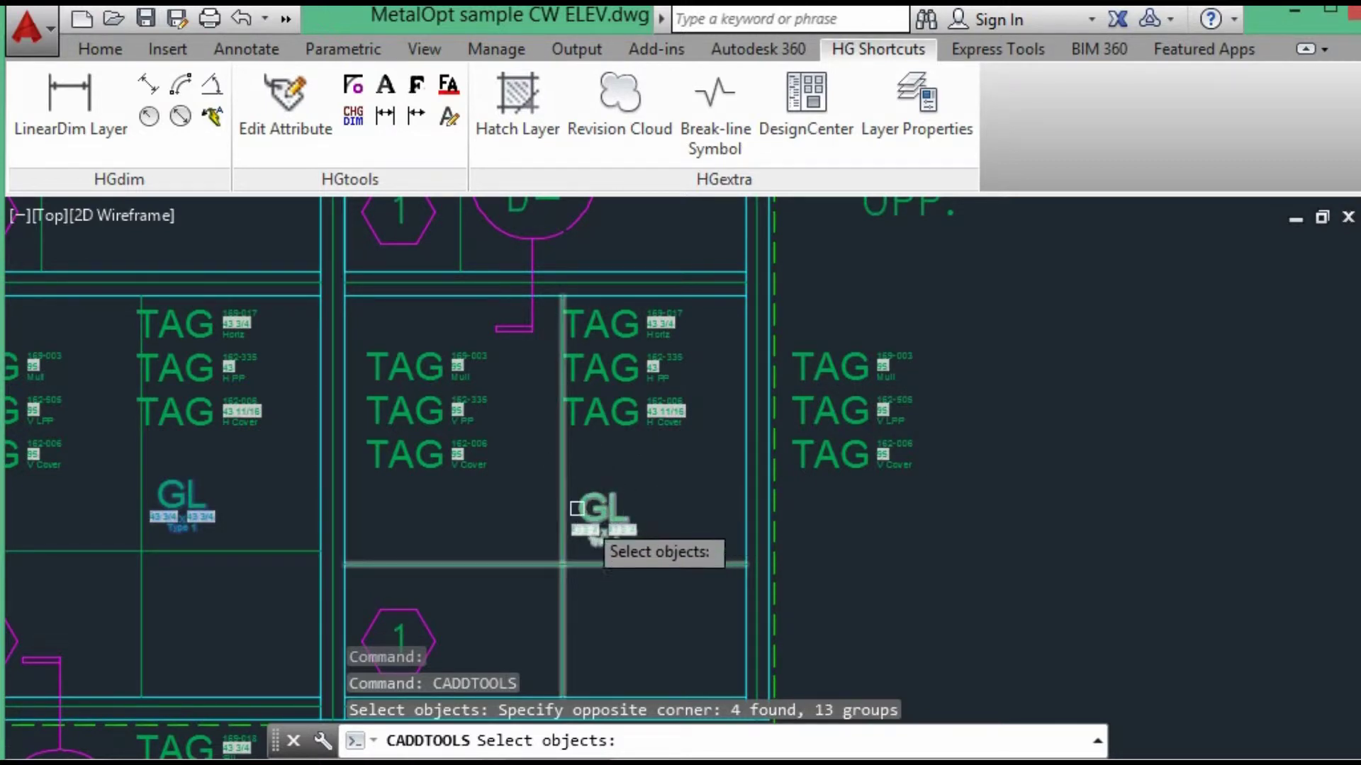
{"action": "scroll", "coordinate": [577, 509], "scroll_direction": "down", "scroll_amount": 3}
{"action": "scroll", "coordinate": [578, 509], "scroll_direction": "down", "scroll_amount": 4}
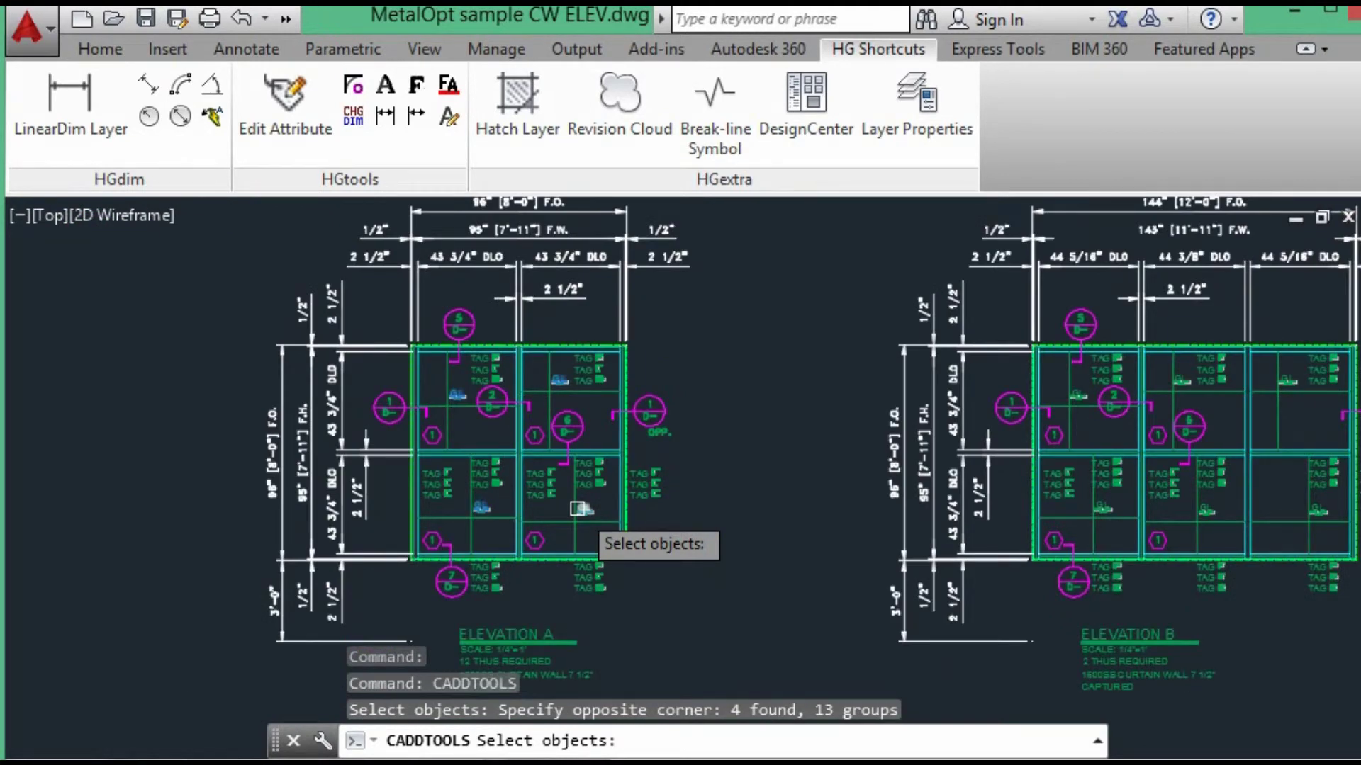
{"action": "key", "text": "Return"}
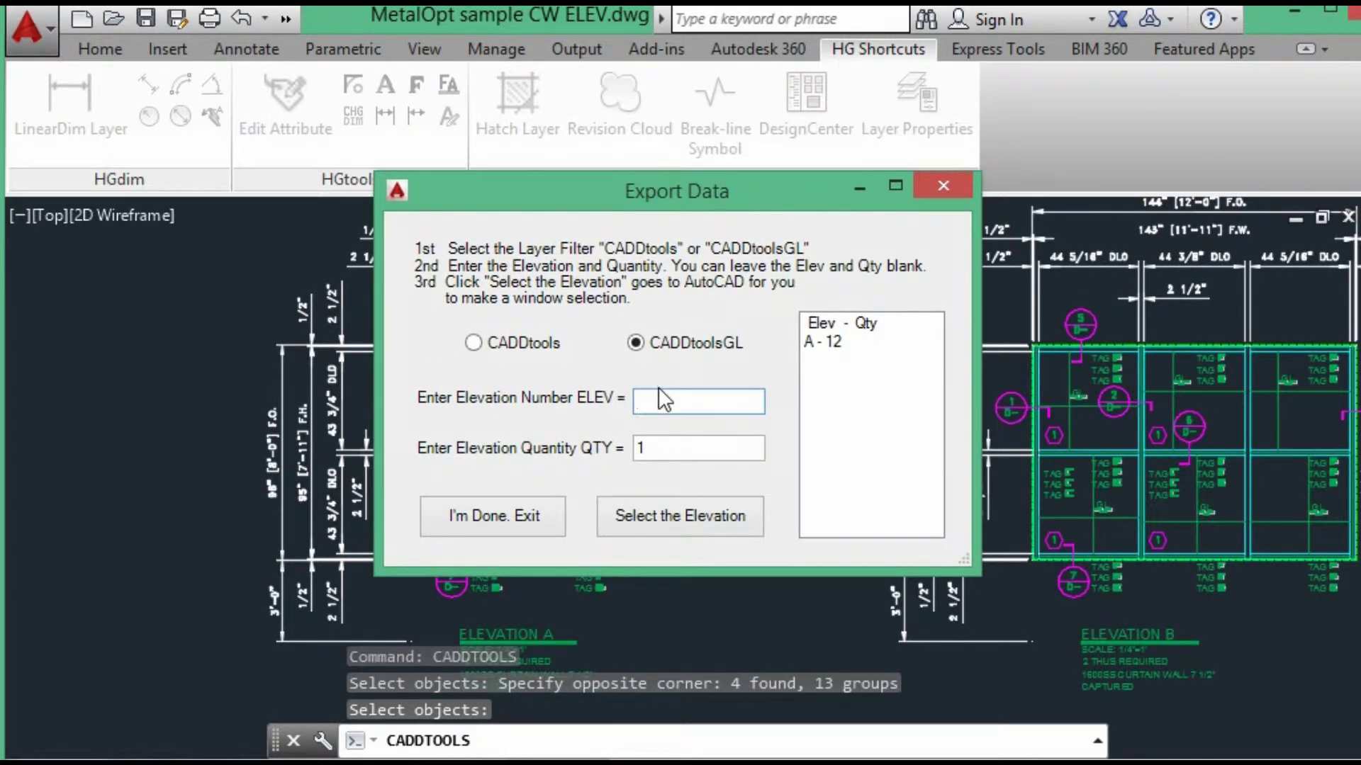
Add elevation B with quantity 2 to the glazing export by window-selecting it.
{"action": "type", "text": "B"}
{"action": "key", "text": "Tab"}
{"action": "type", "text": "2"}
{"action": "left_click", "coordinate": [705, 516]}
{"action": "left_click", "coordinate": [176, 370]}
{"action": "left_click", "coordinate": [720, 629]}
{"action": "key", "text": "Return"}
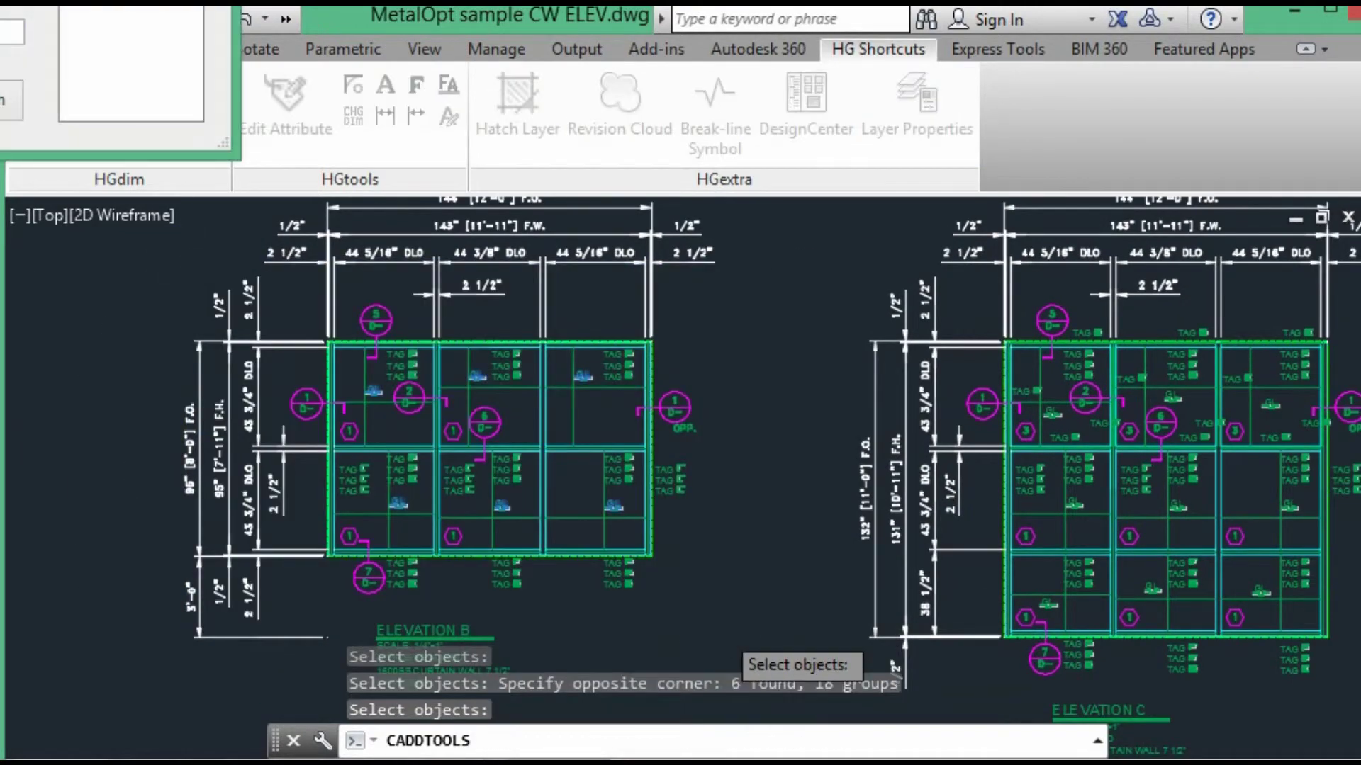
Add elevation C to the glazing export by window-selecting it in the drawing.
{"action": "type", "text": "C"}
{"action": "left_click", "coordinate": [428, 495]}
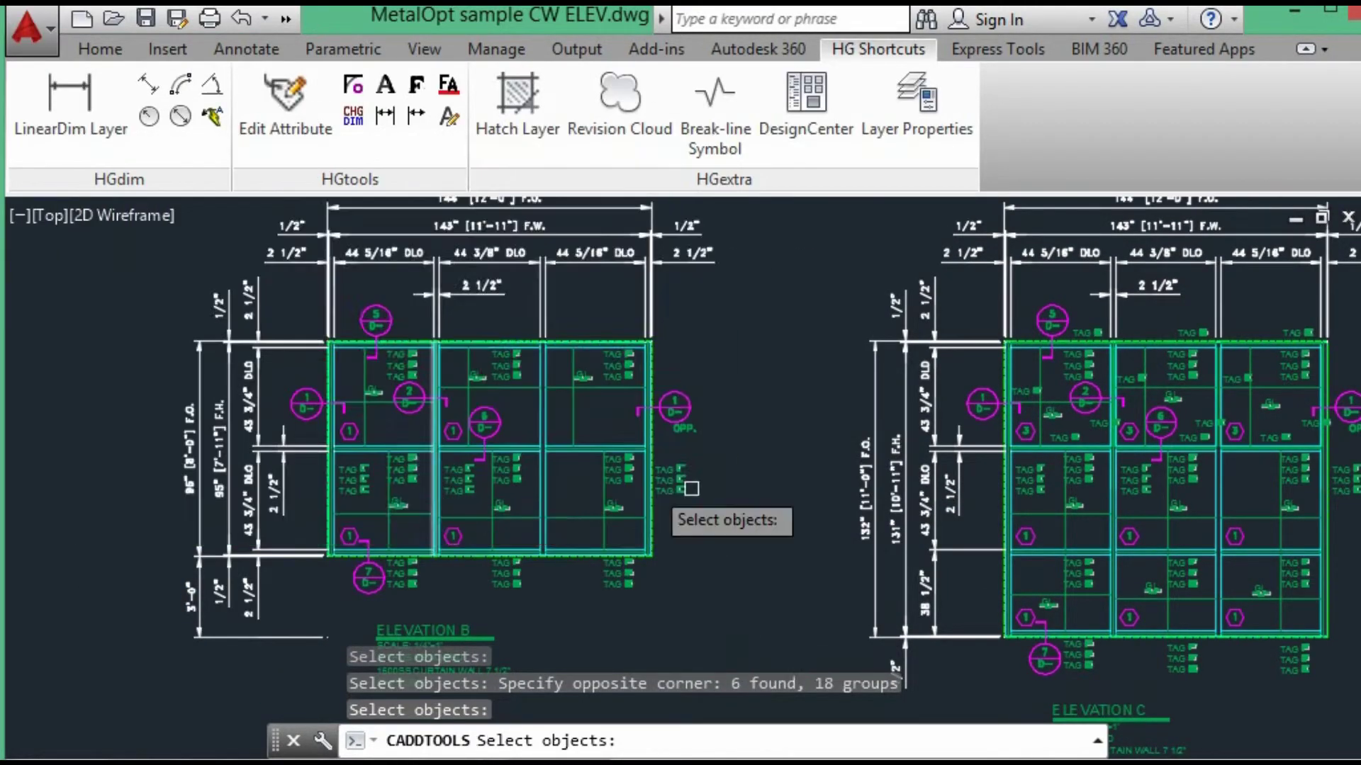
{"action": "middle_click_drag", "start_coordinate": [921, 439], "coordinate": [450, 419]}
{"action": "left_click", "coordinate": [410, 227]}
{"action": "left_click", "coordinate": [935, 669]}
{"action": "key", "text": "Return"}
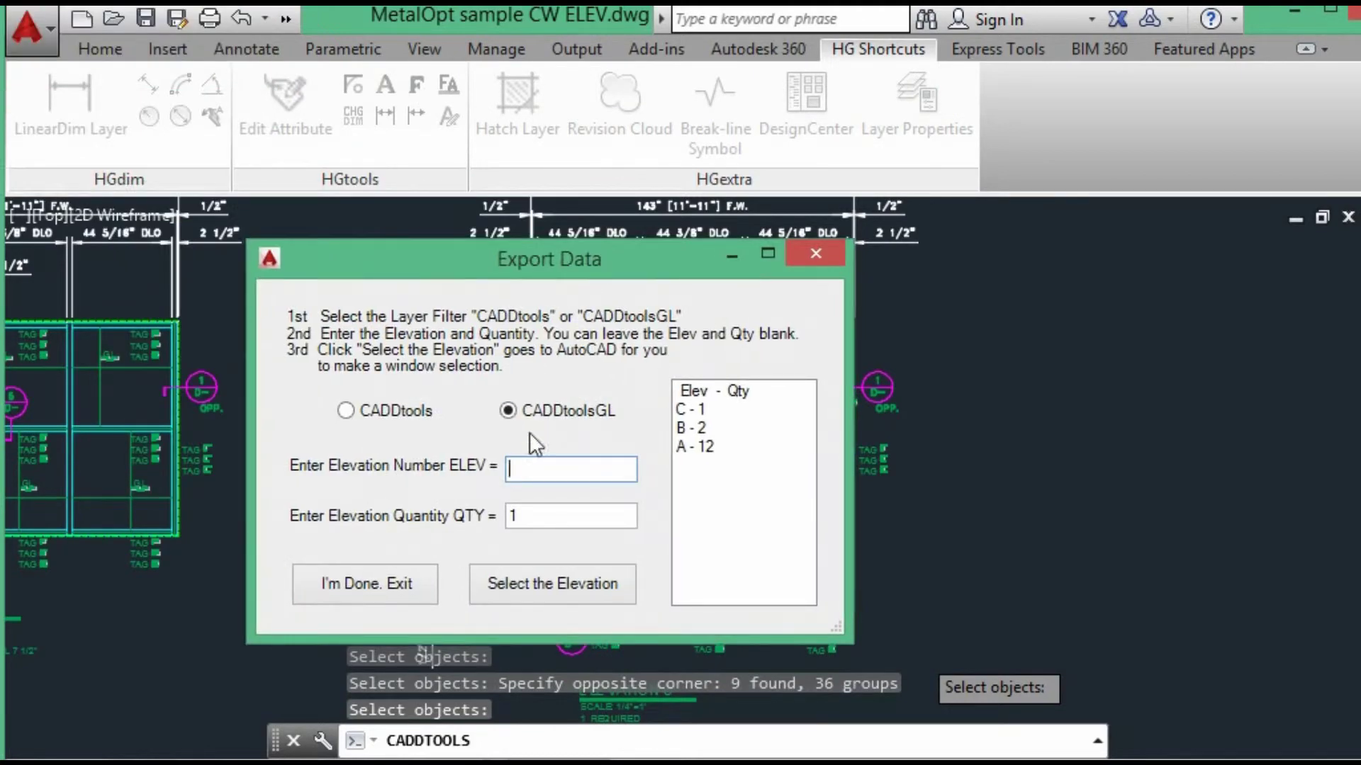
Add elevation D to the glazing export by window-selecting the large elevation.
{"action": "type", "text": "D"}
{"action": "left_click", "coordinate": [531, 577]}
{"action": "scroll", "coordinate": [182, 486], "scroll_direction": "down", "scroll_amount": 4}
{"action": "left_click", "coordinate": [258, 295]}
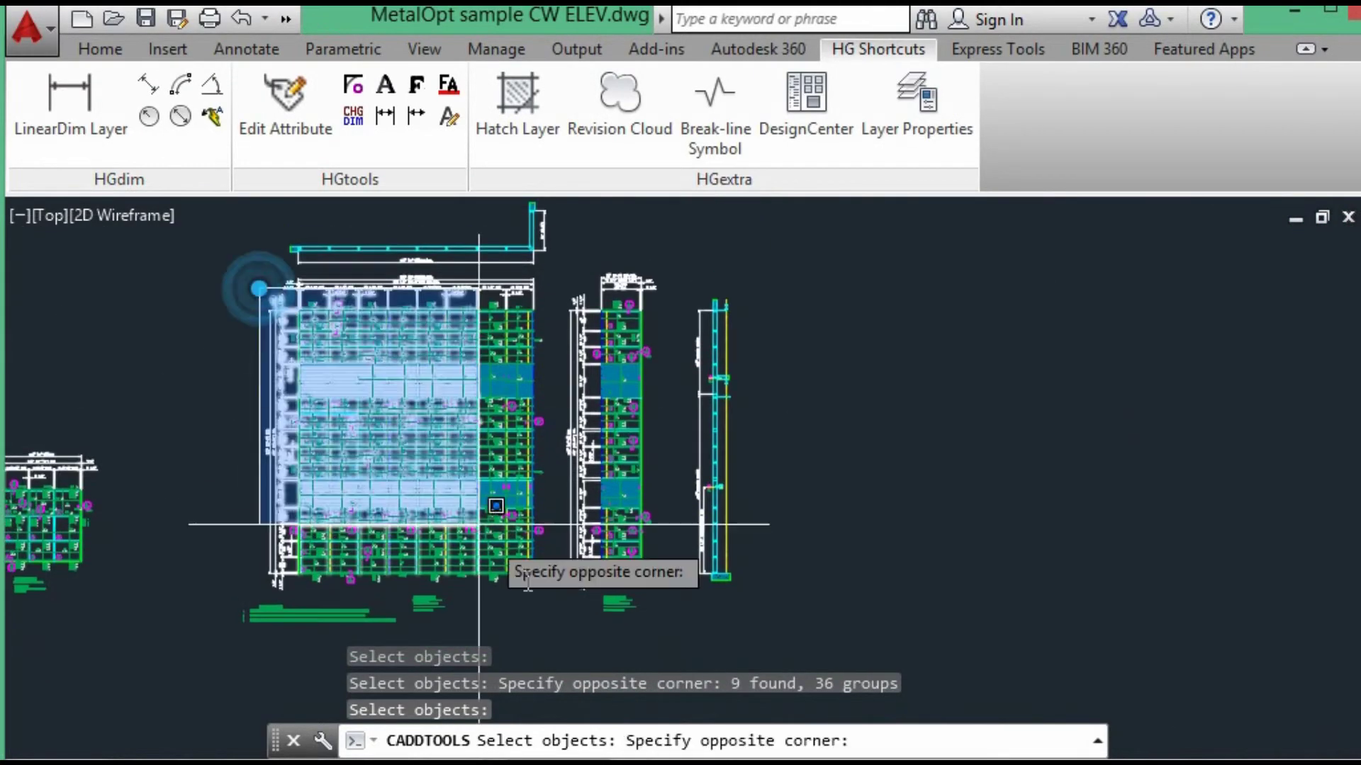
{"action": "left_click", "coordinate": [554, 602]}
{"action": "key", "text": "Return"}
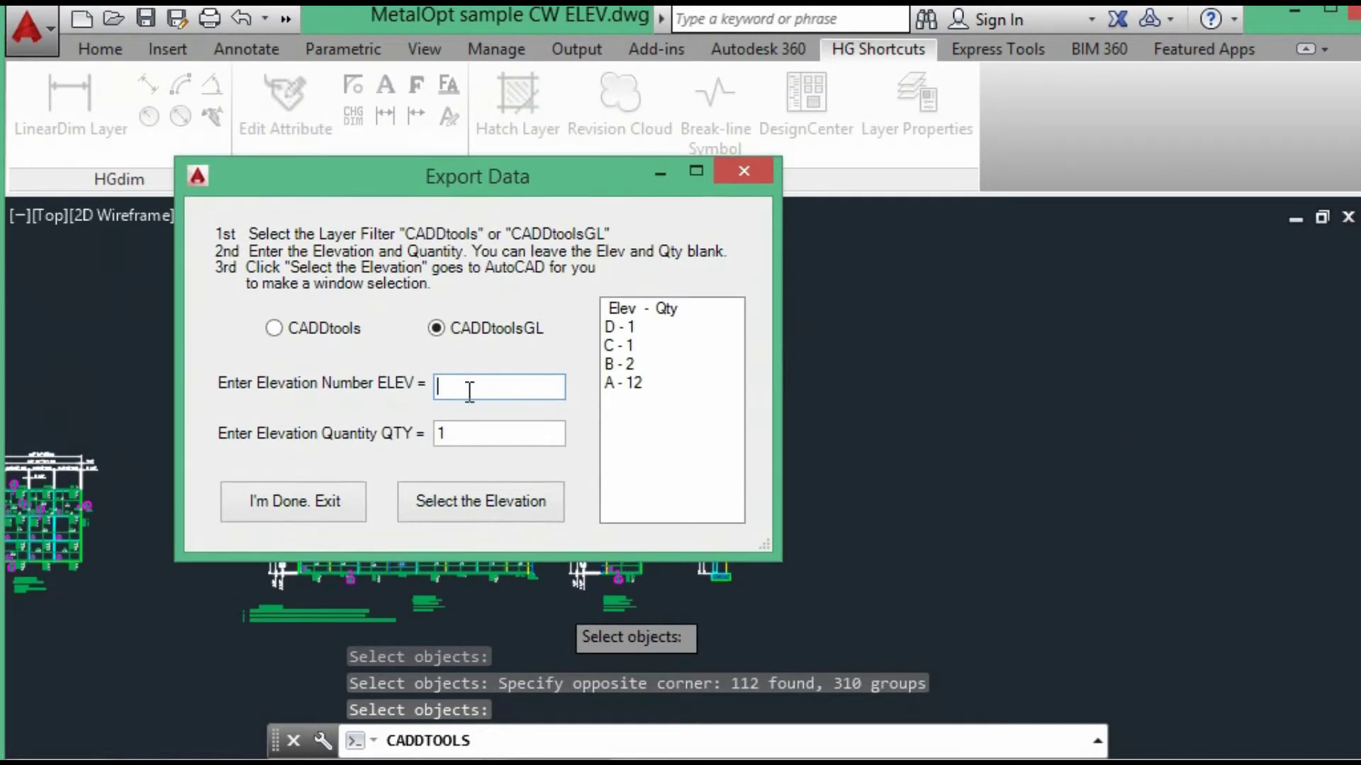
Add elevation E to the export, then finish and close the export dialog.
{"action": "type", "text": "E"}
{"action": "left_click", "coordinate": [462, 492]}
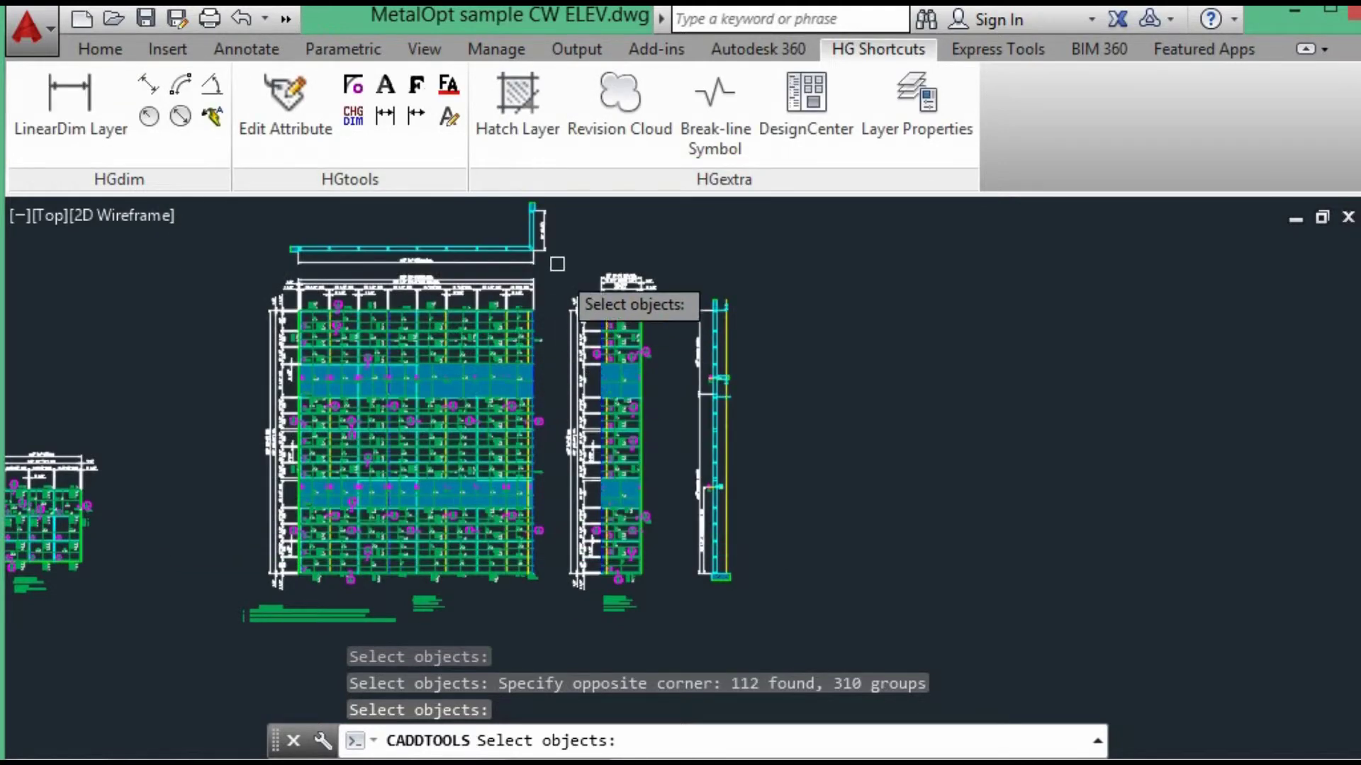
{"action": "left_click", "coordinate": [562, 262]}
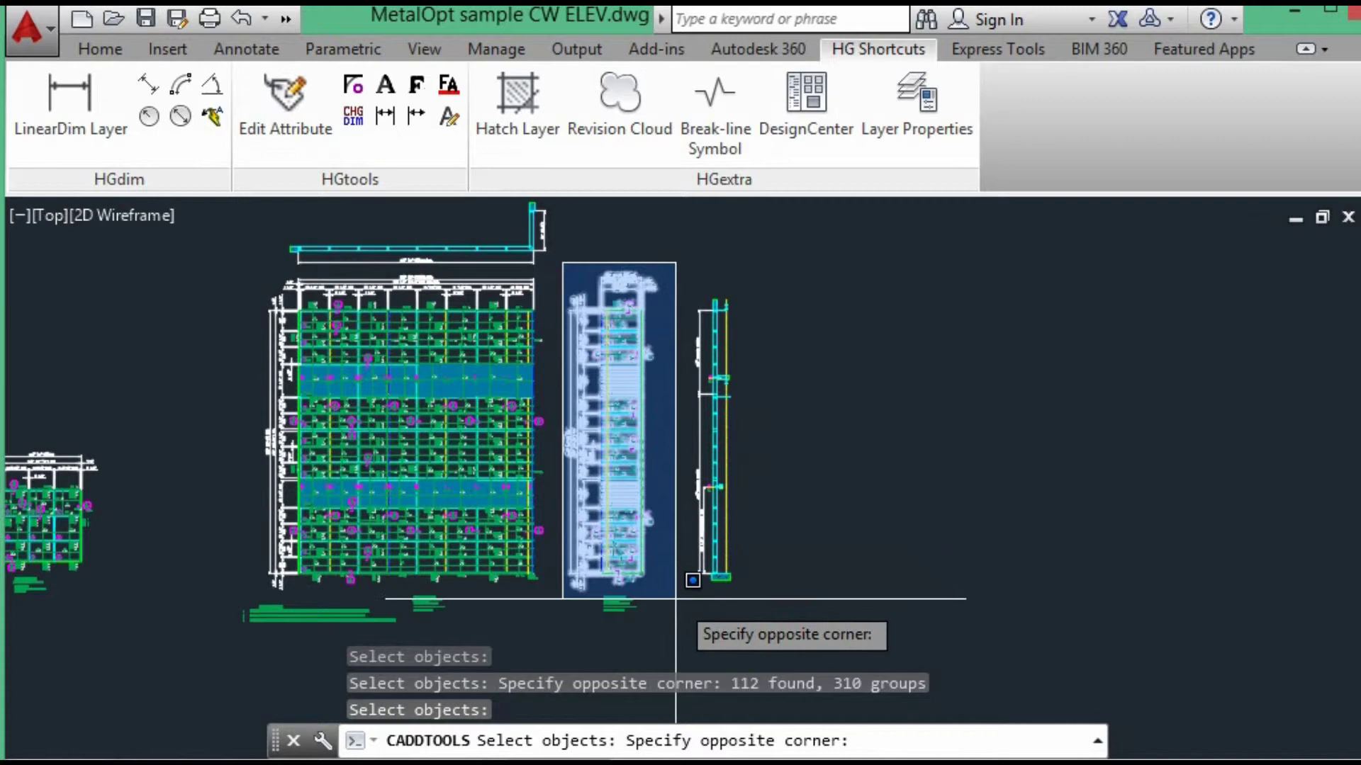
{"action": "left_click", "coordinate": [662, 579]}
{"action": "key", "text": "Return"}
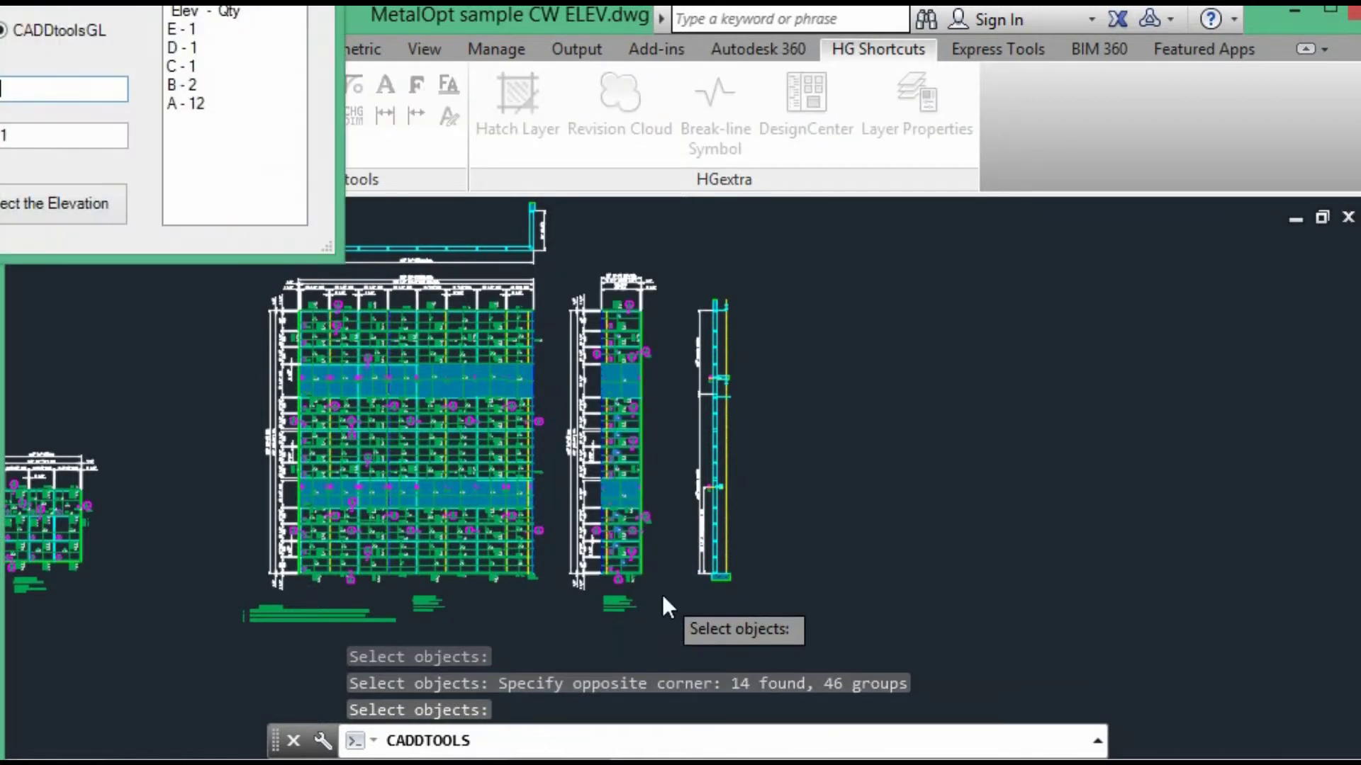
{"action": "left_click_drag", "start_coordinate": [52, 0], "coordinate": [584, 245]}
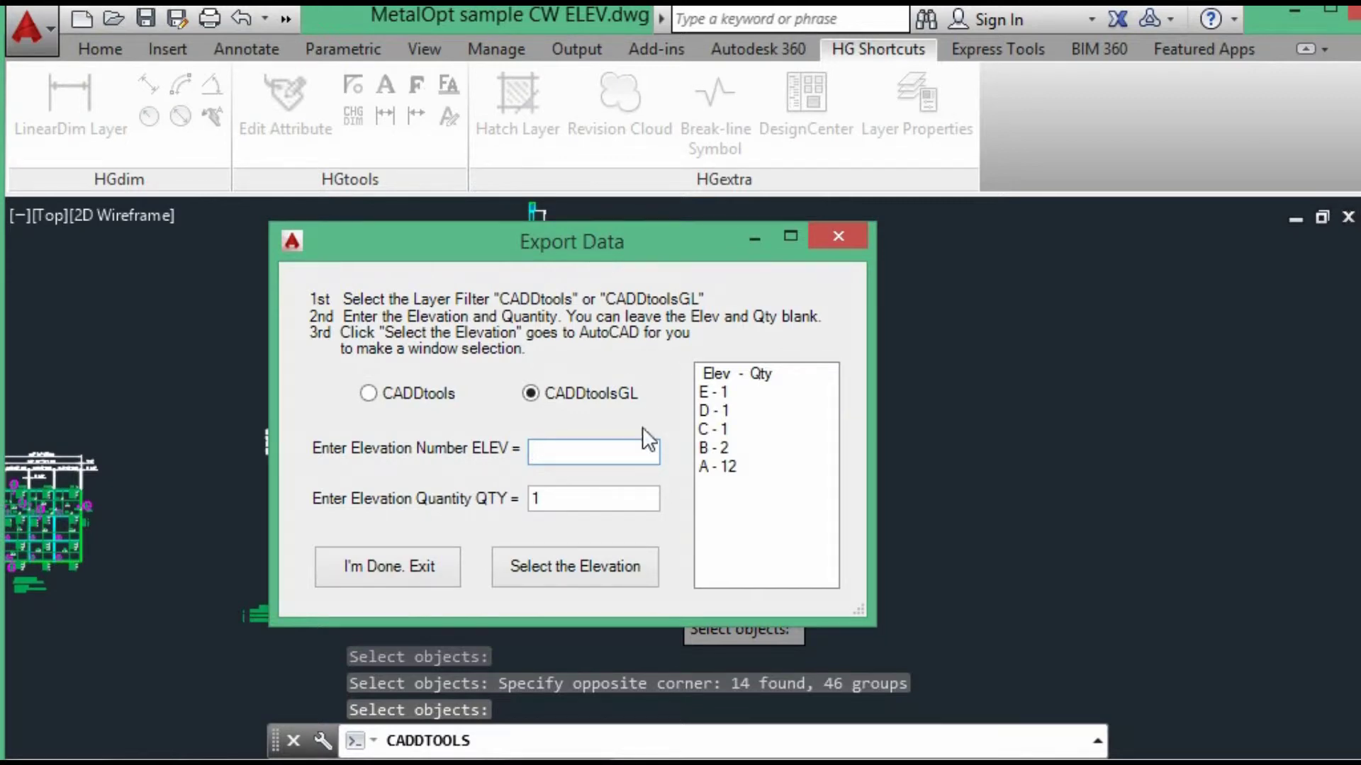
{"action": "left_click", "coordinate": [387, 567]}
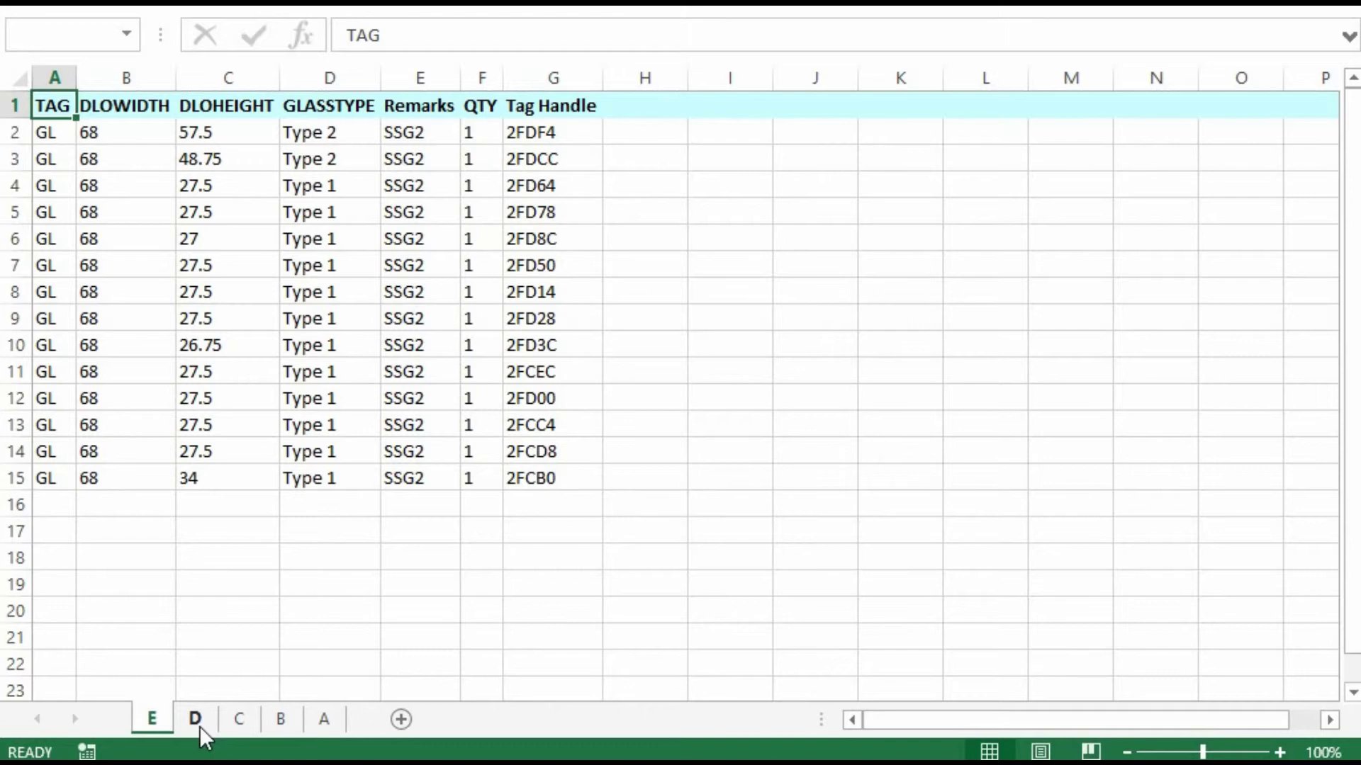
Flip through the exported sheets A, B, C, D and E.
{"action": "left_click", "coordinate": [334, 718]}
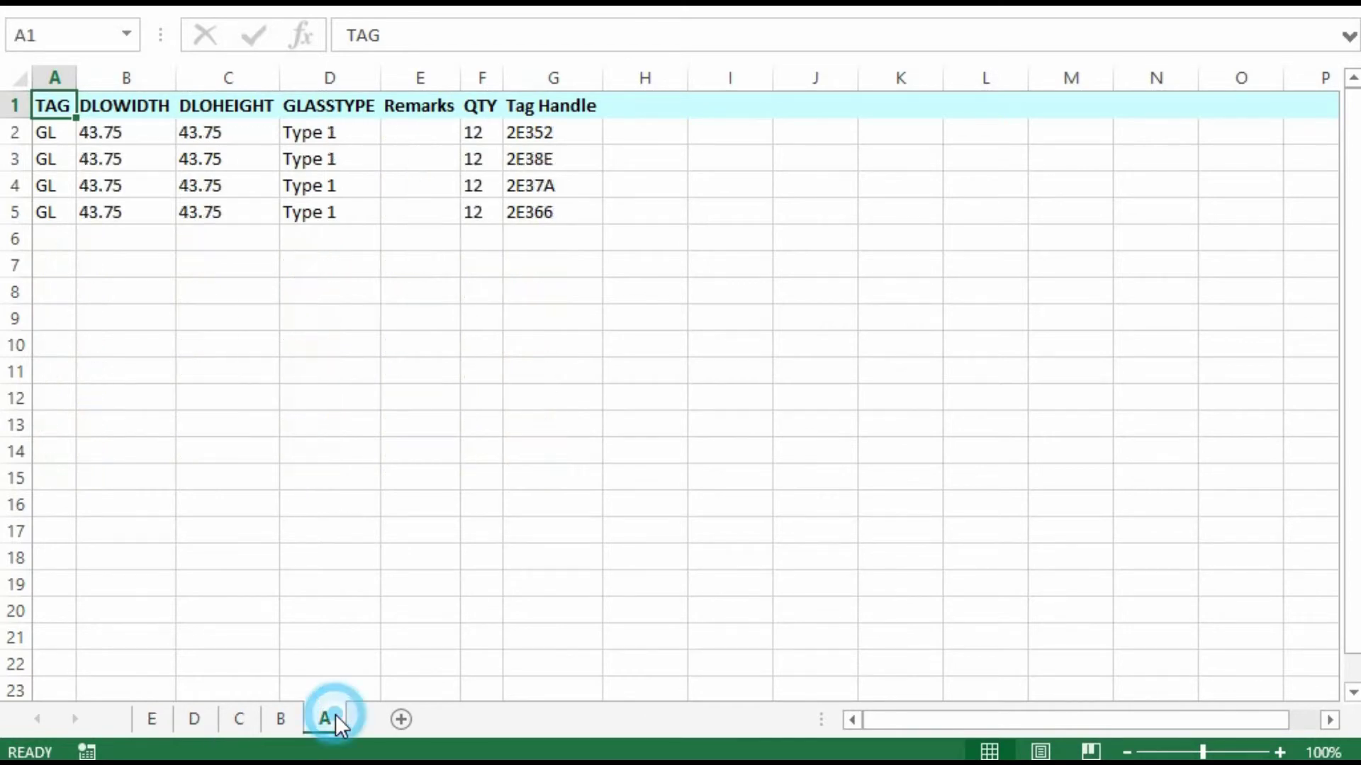
{"action": "left_click", "coordinate": [282, 717]}
{"action": "left_click", "coordinate": [241, 717]}
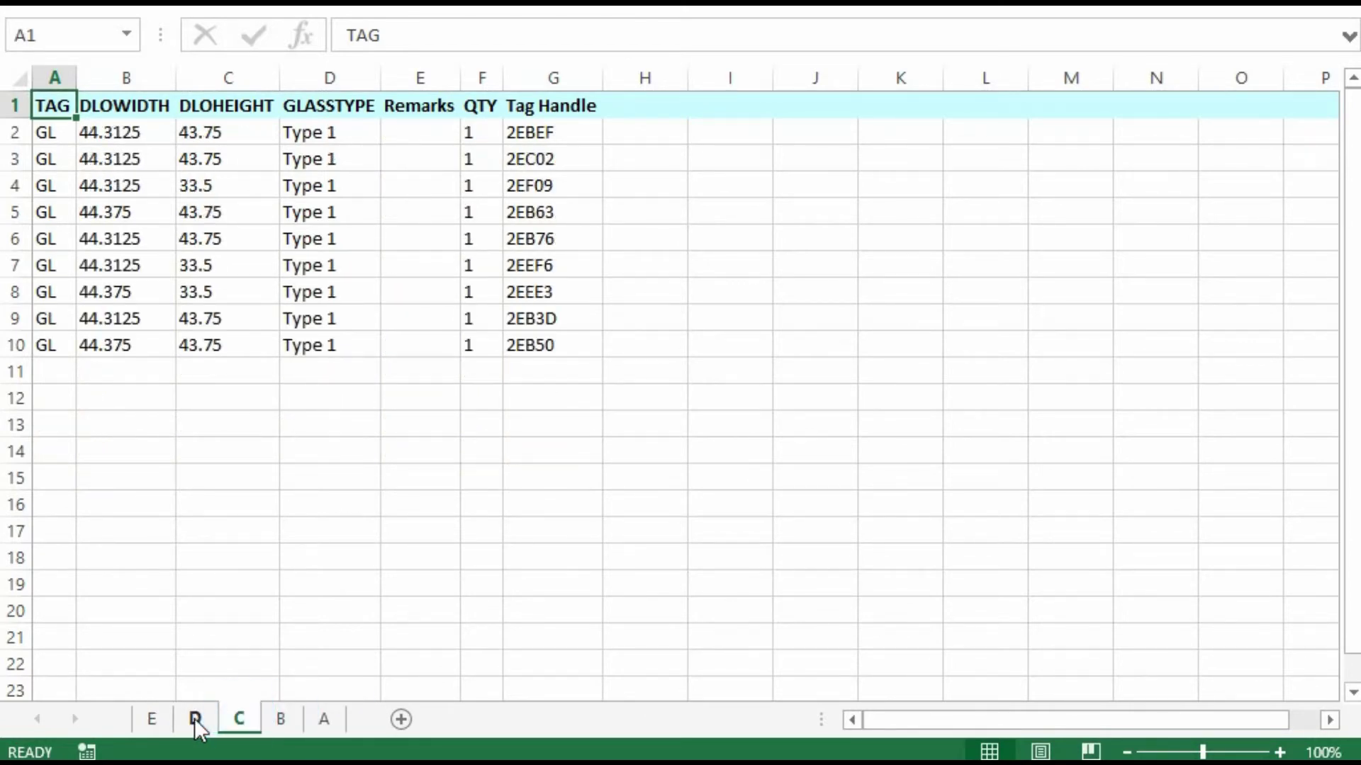
{"action": "left_click", "coordinate": [194, 717]}
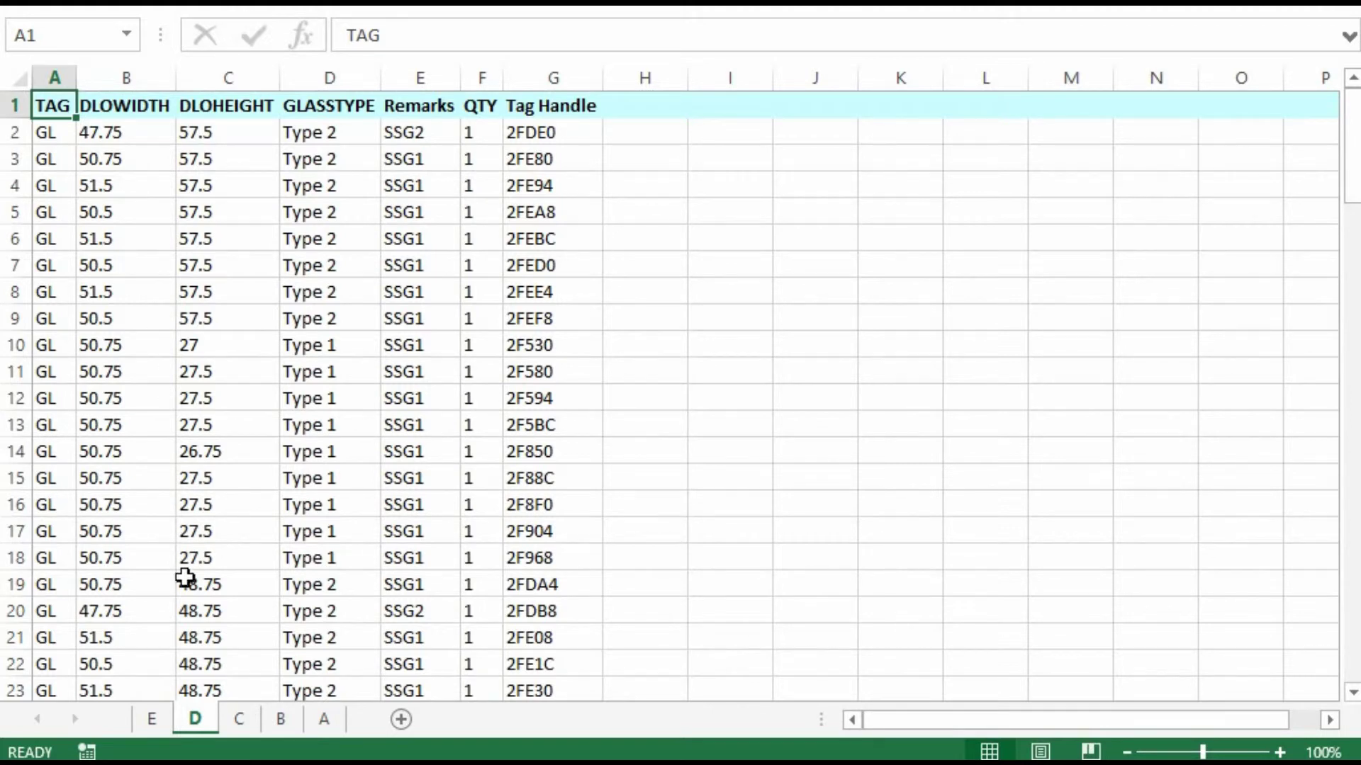
{"action": "left_click", "coordinate": [152, 719]}
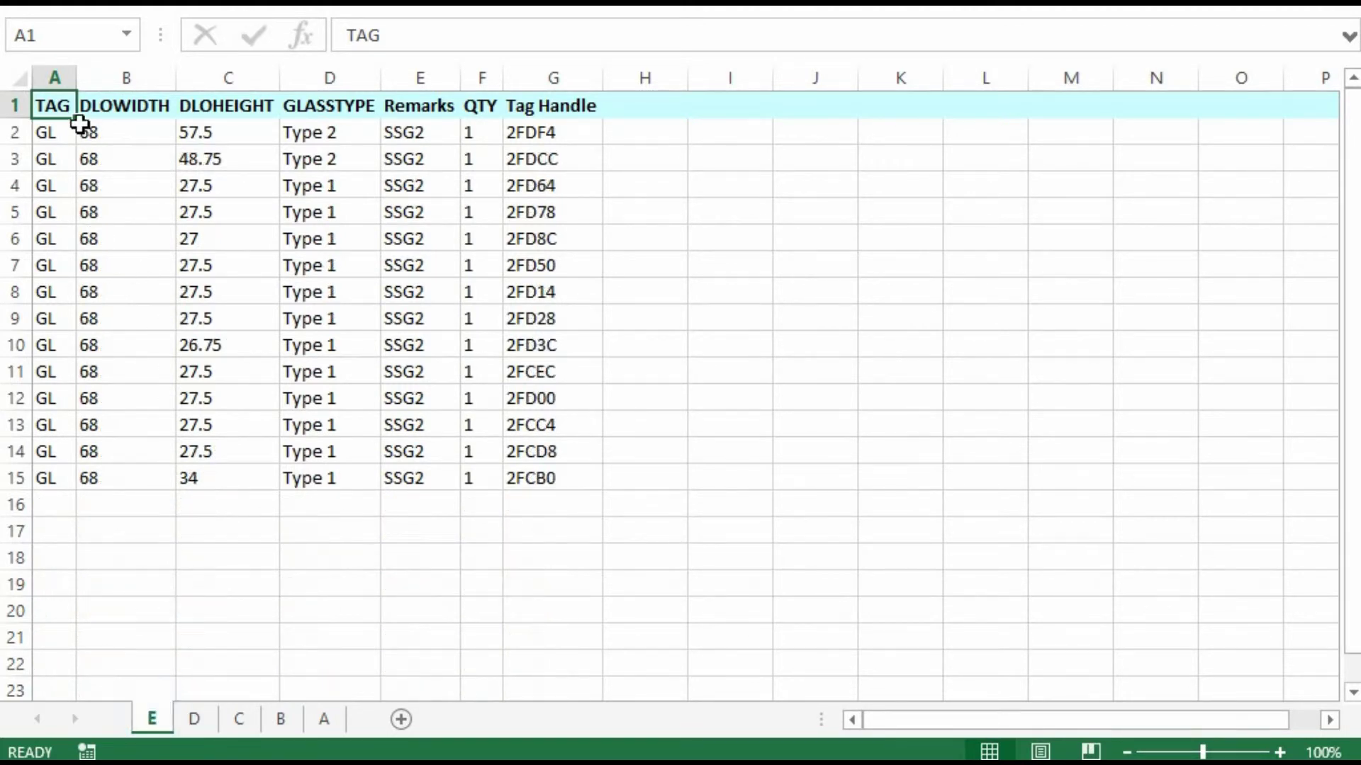
Inspect sheet E's first row: TAG, DLOWIDTH, DLOHEIGHT and GLASSTYPE values.
{"action": "left_click", "coordinate": [51, 132]}
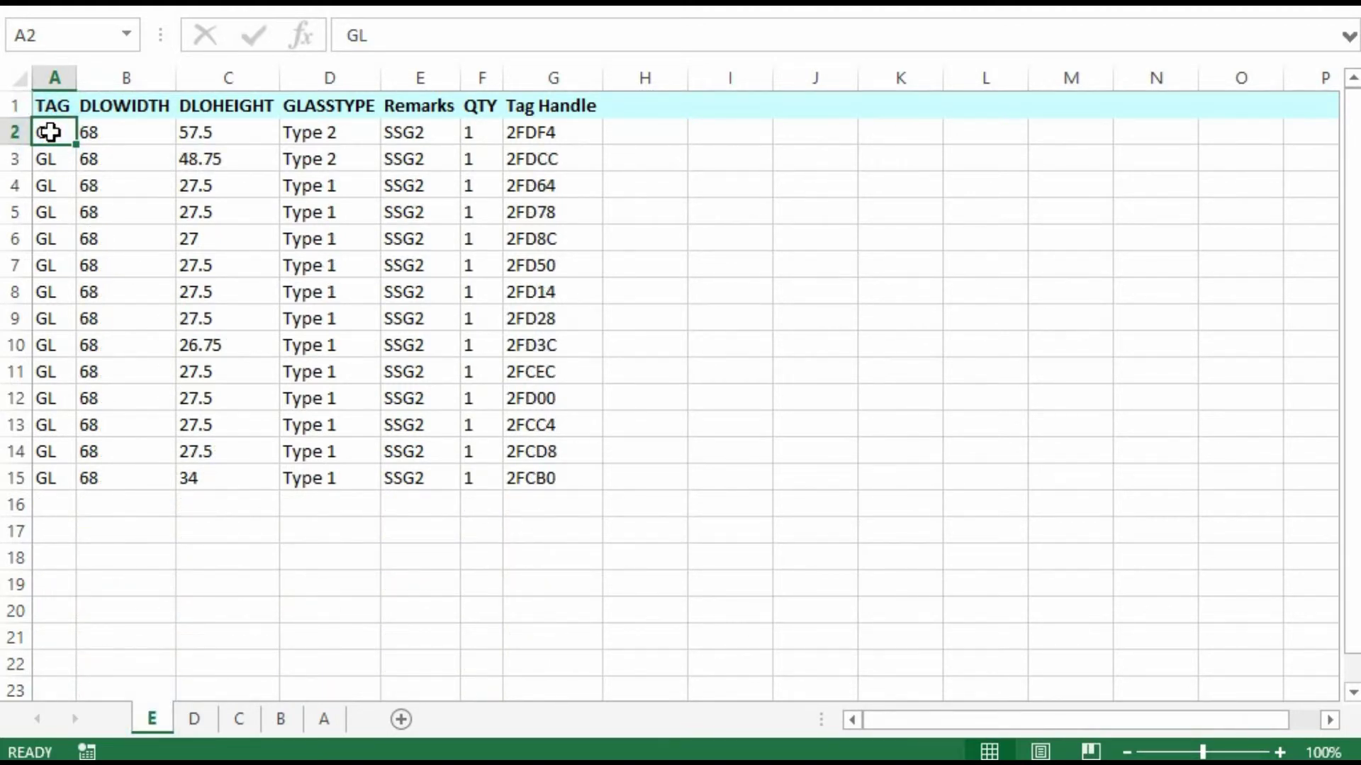
{"action": "left_click", "coordinate": [129, 135]}
{"action": "left_click", "coordinate": [206, 136]}
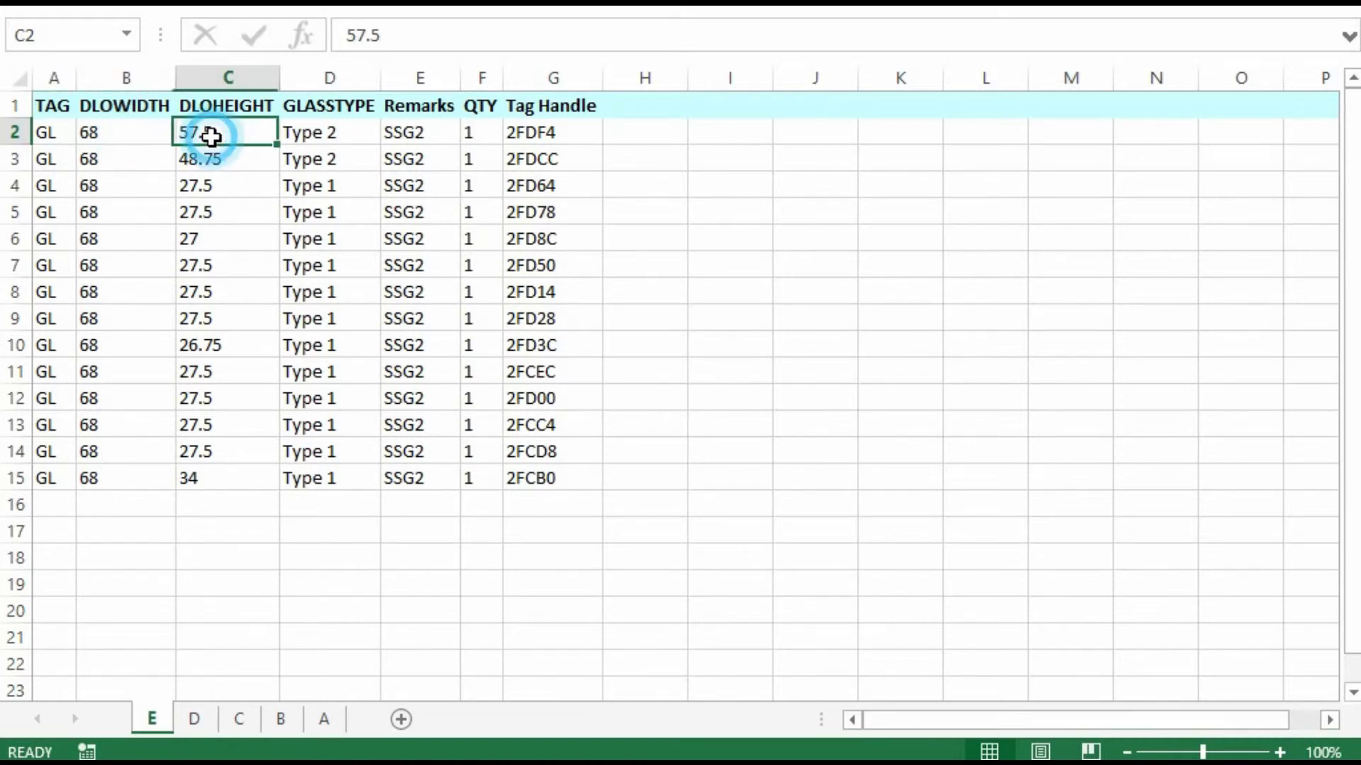
{"action": "left_click", "coordinate": [325, 135]}
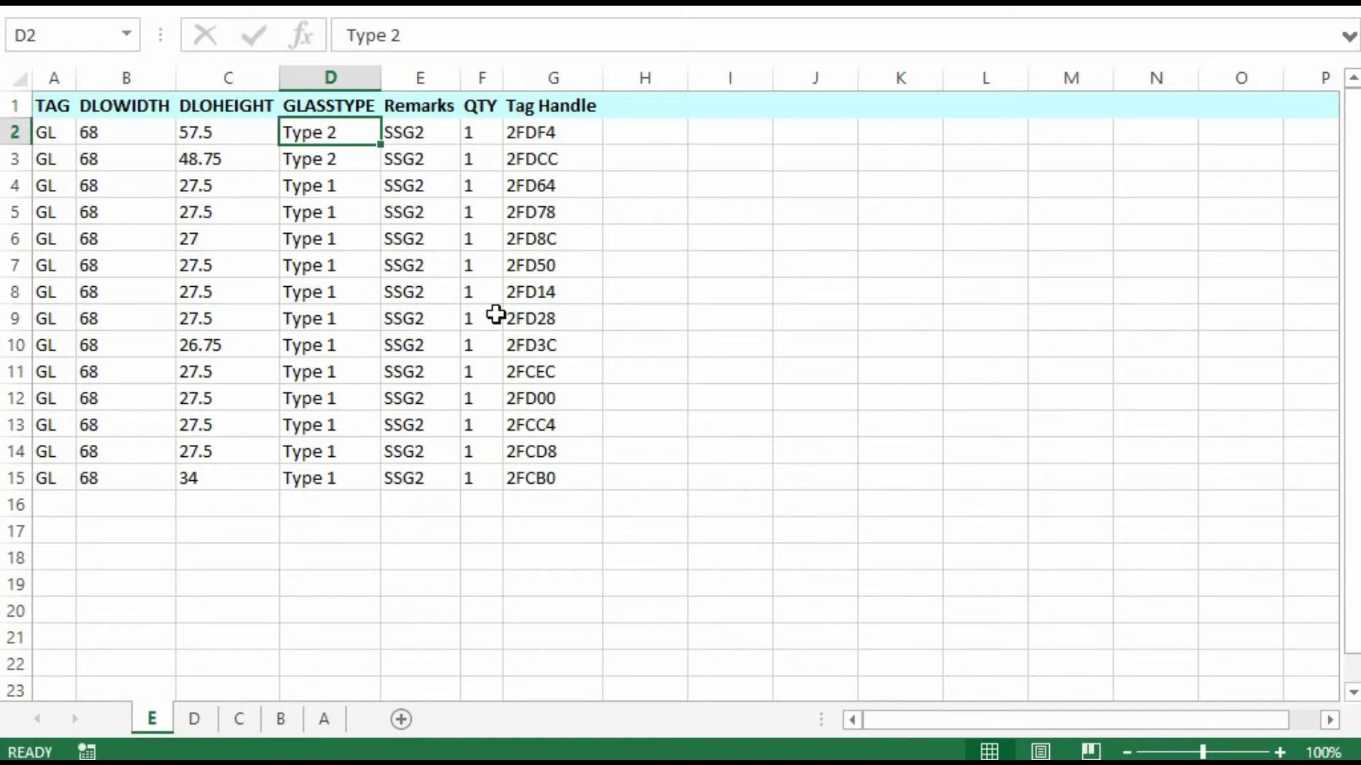
Return to sheet A and check the Remarks and Tag Handle cells.
{"action": "left_click", "coordinate": [325, 719]}
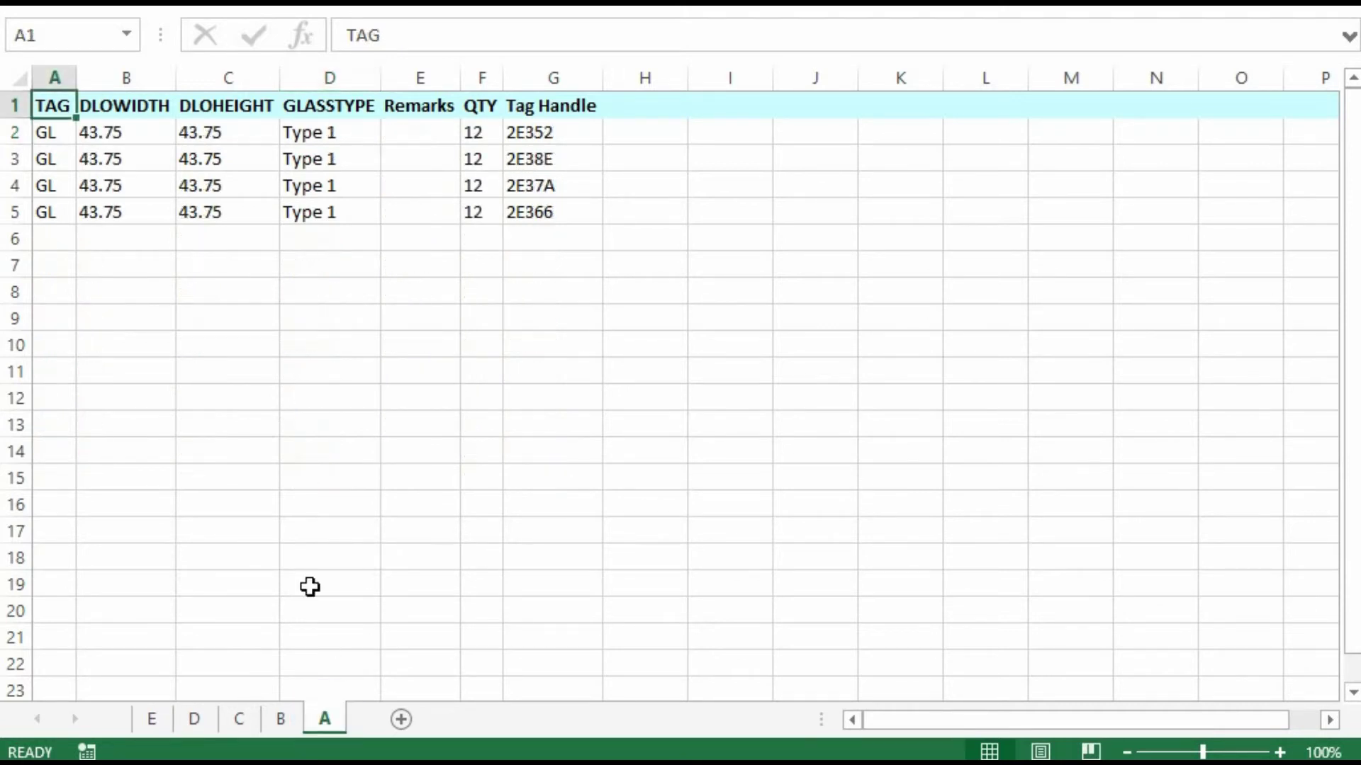
{"action": "left_click", "coordinate": [435, 131]}
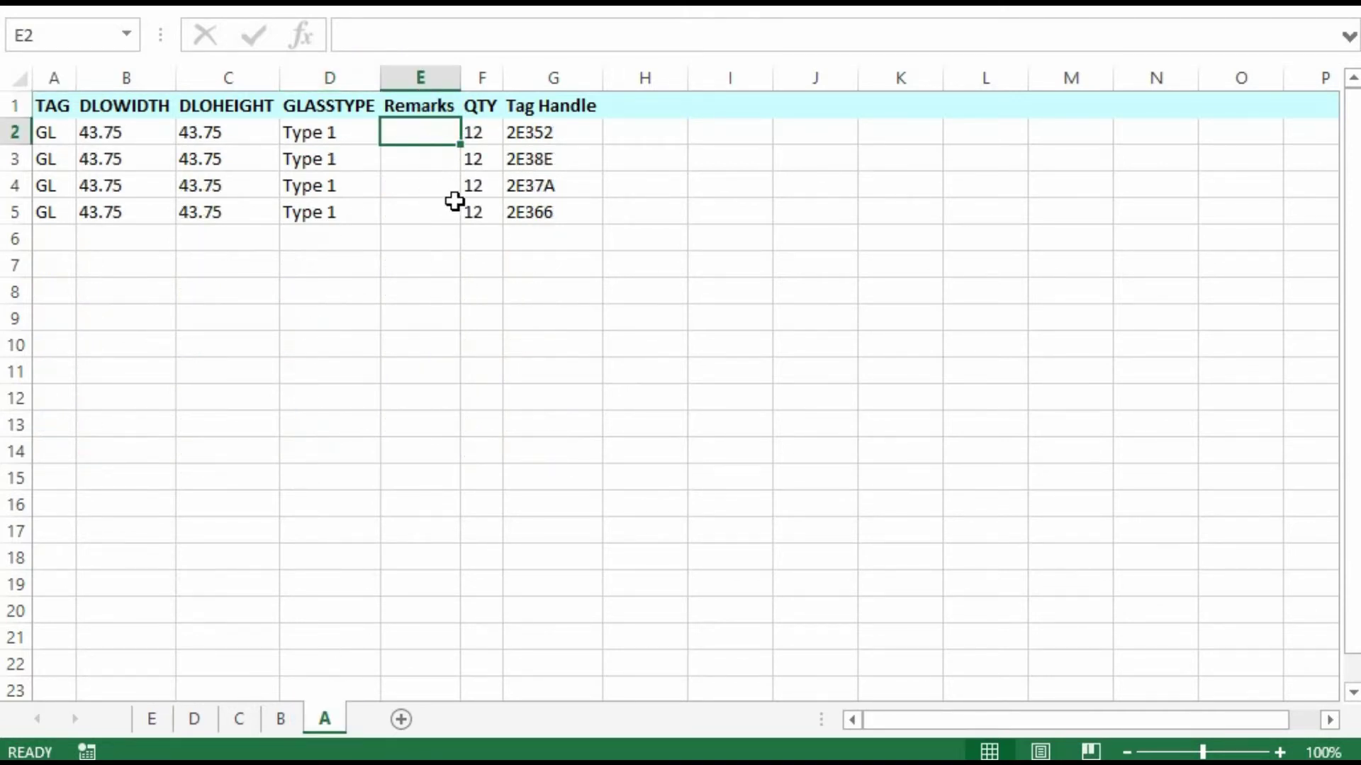
{"action": "left_click", "coordinate": [544, 130]}
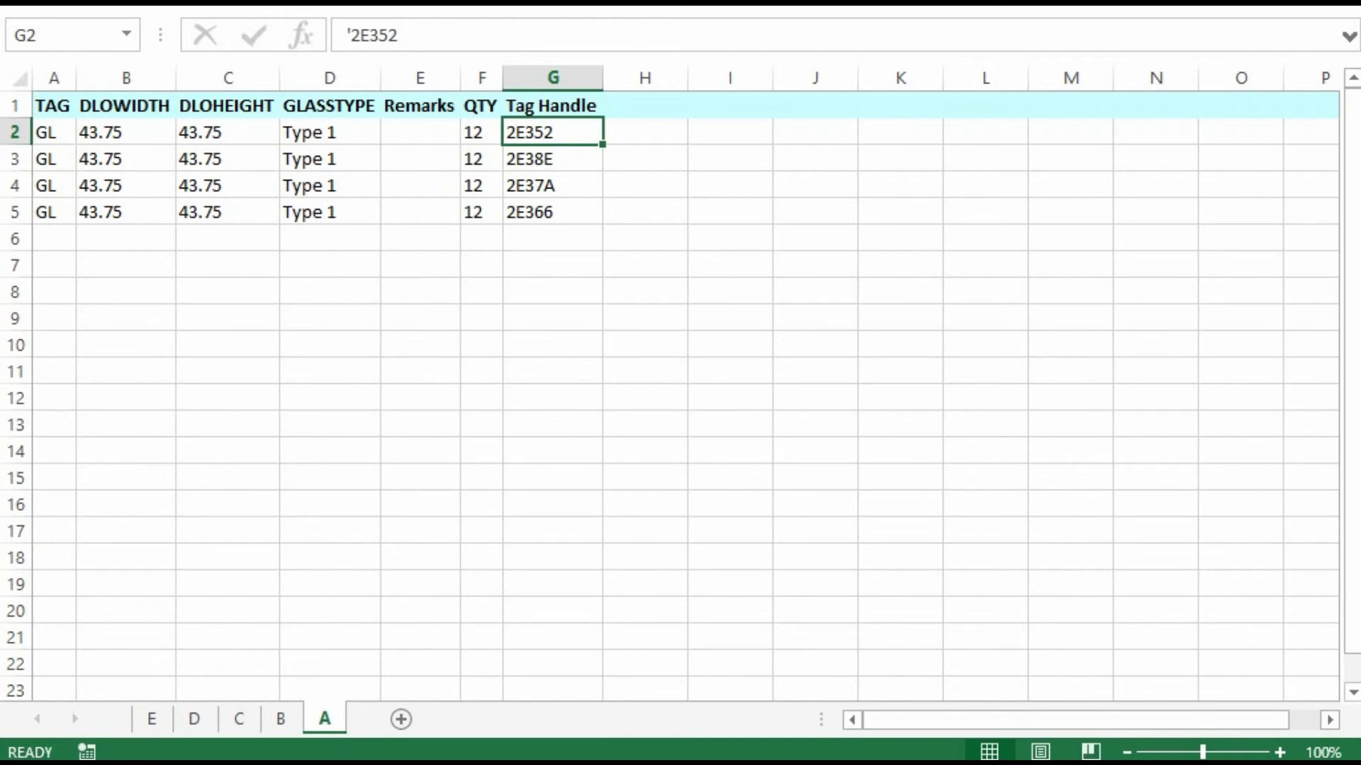
Start Save As and browse into the MetalOpt Project folder.
{"action": "key", "text": "alt+f"}
{"action": "left_click", "coordinate": [65, 143]}
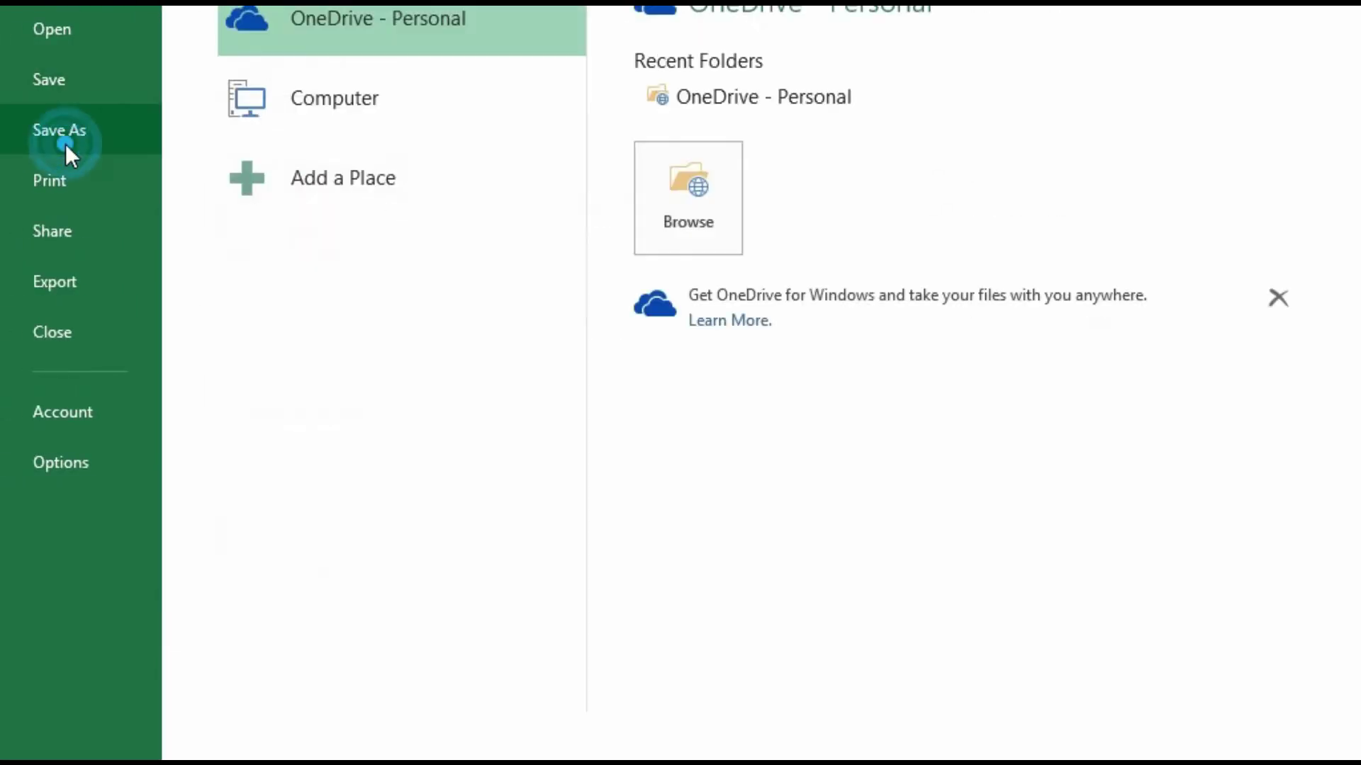
{"action": "left_click", "coordinate": [325, 96]}
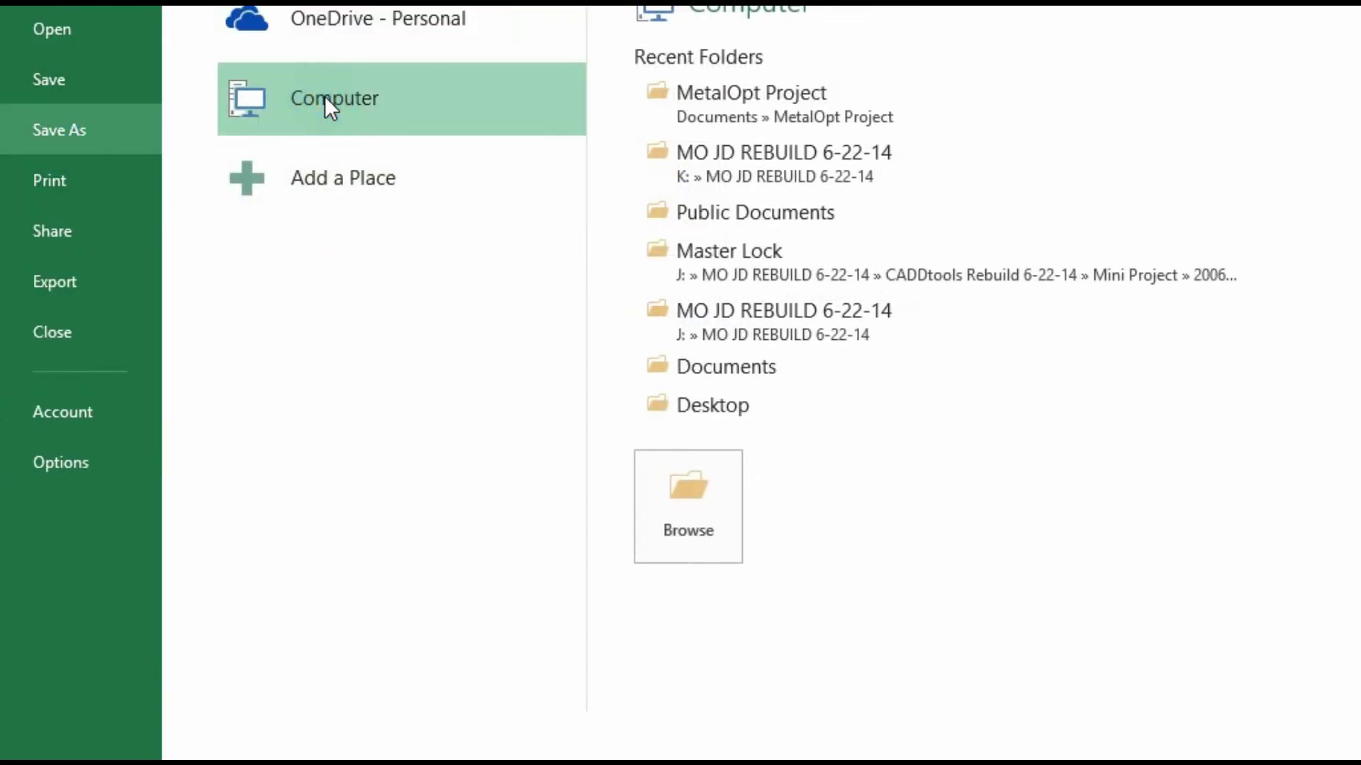
{"action": "left_click", "coordinate": [696, 489]}
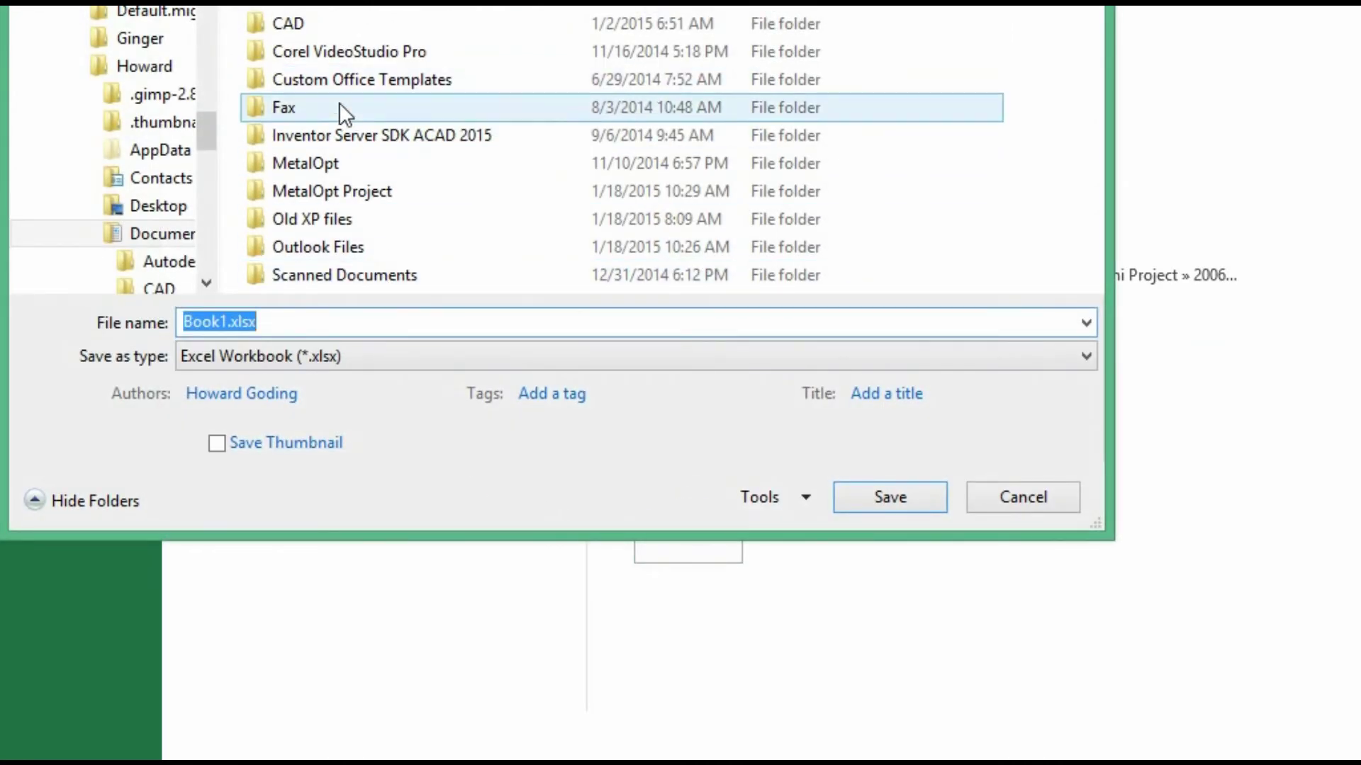
{"action": "left_click", "coordinate": [339, 199]}
{"action": "double_click", "coordinate": [339, 199]}
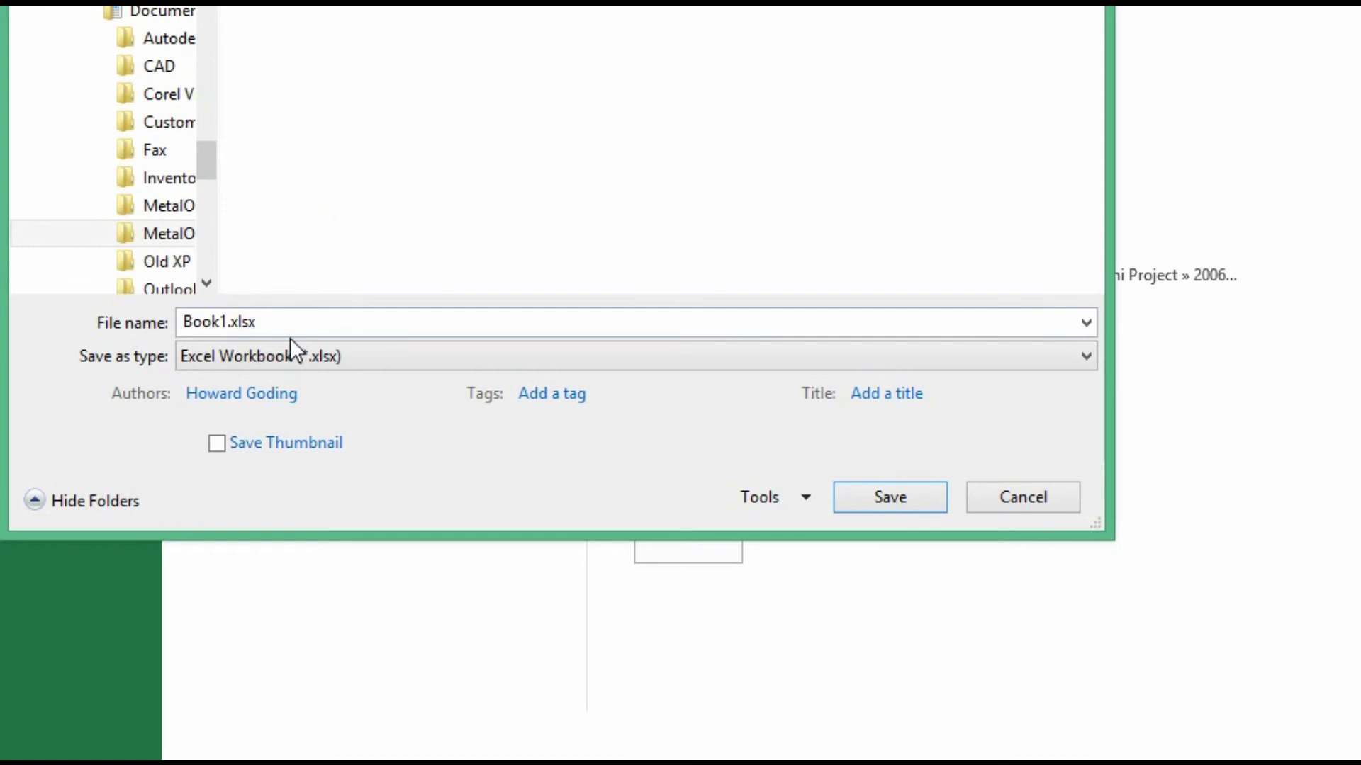
Edit the file name to begin with GLdata in place of the default name.
{"action": "double_click", "coordinate": [198, 324]}
{"action": "left_click", "coordinate": [189, 322]}
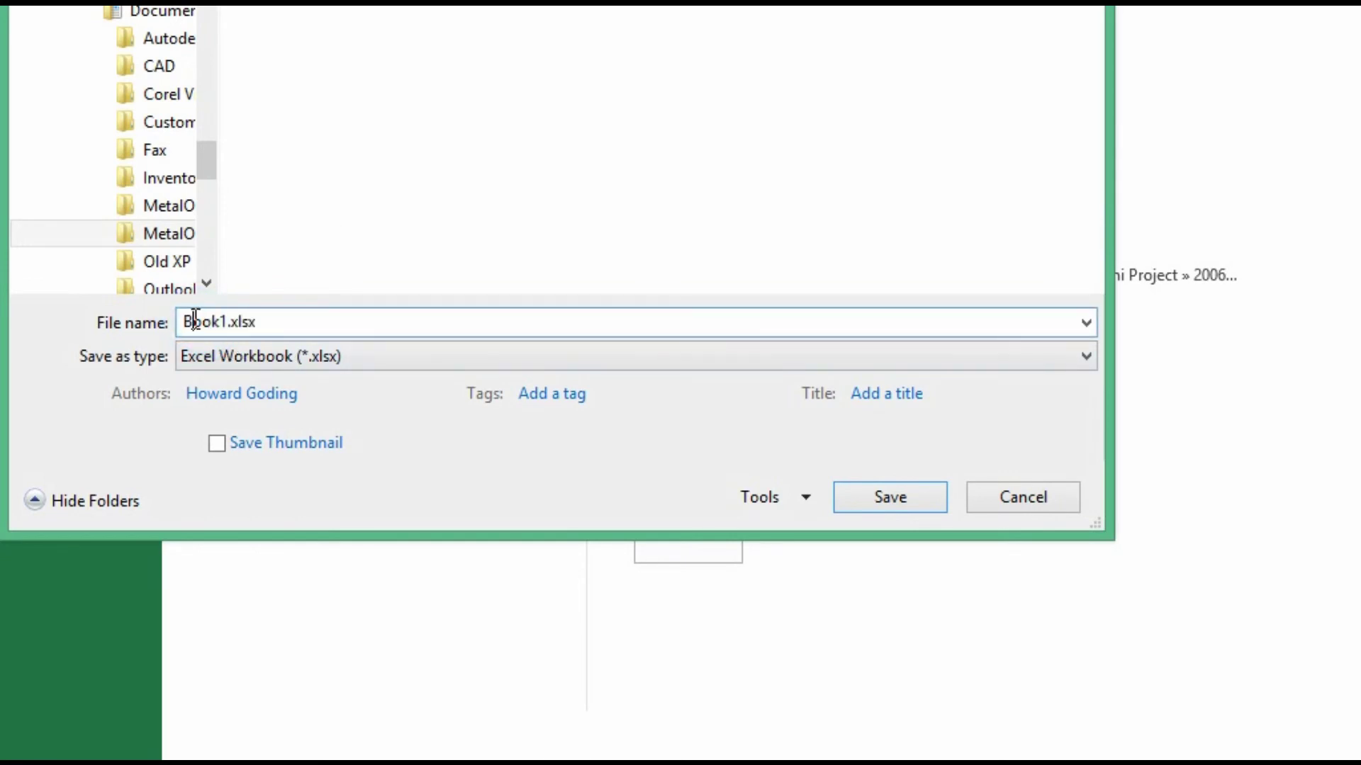
{"action": "key", "text": "BackSpace"}
{"action": "type", "text": "G"}
{"action": "type", "text": "L"}
{"action": "type", "text": "data"}
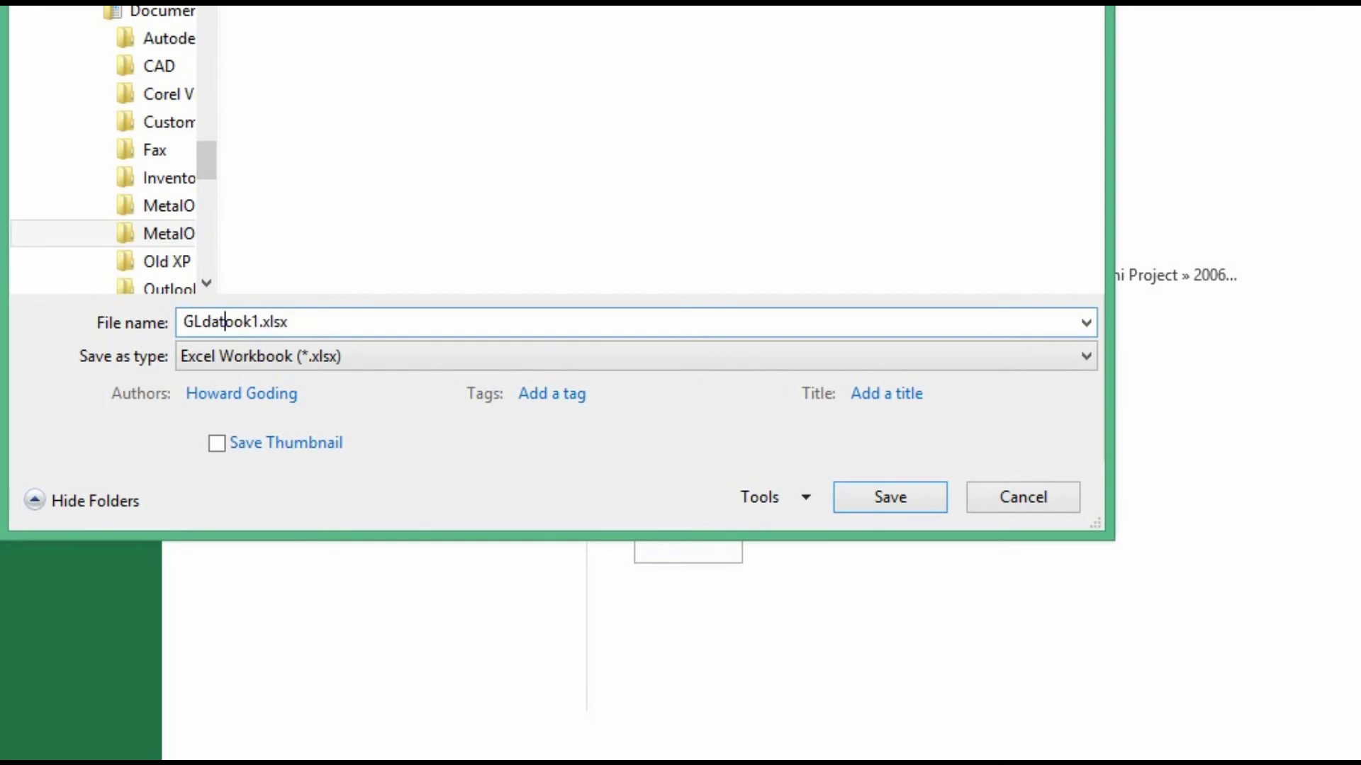
{"action": "key", "text": "Delete"}
{"action": "key", "text": "Delete"}
{"action": "key", "text": "Delete"}
{"action": "key", "text": "Delete"}
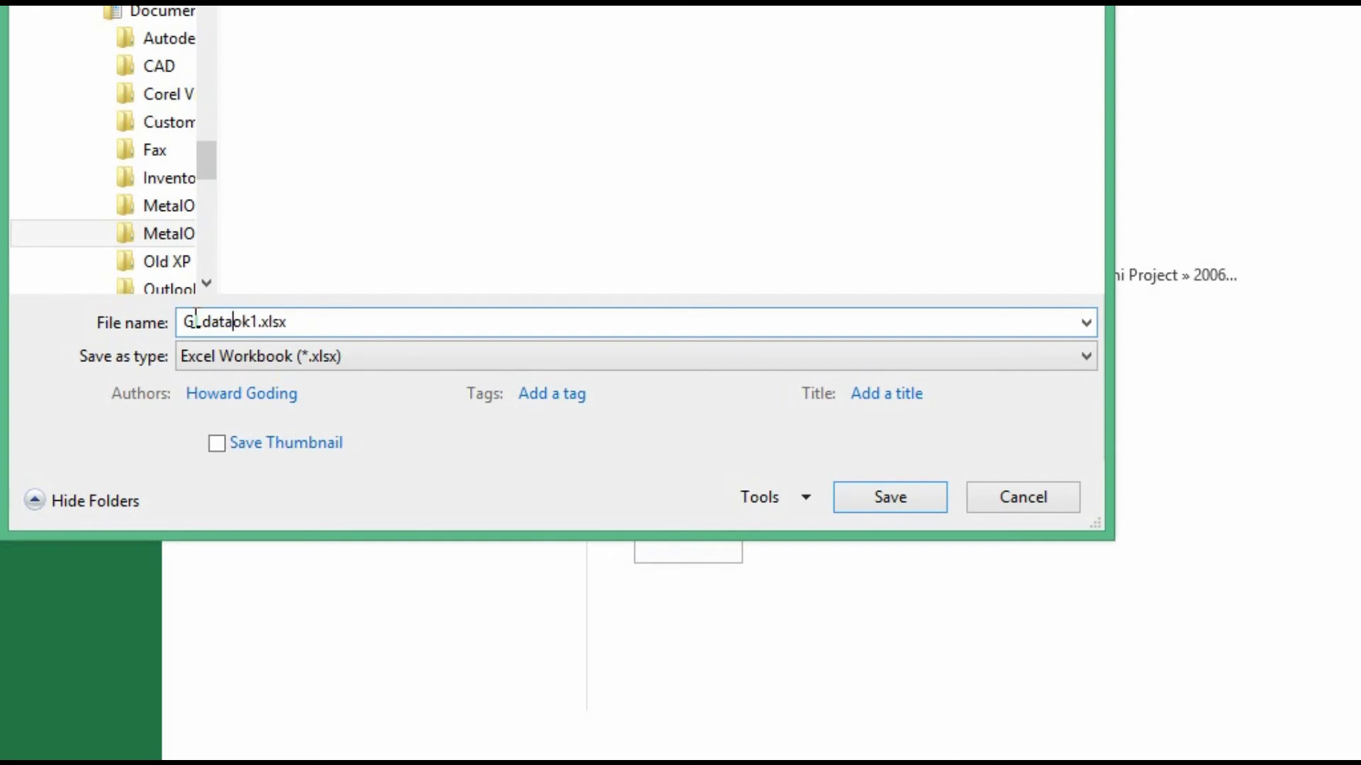